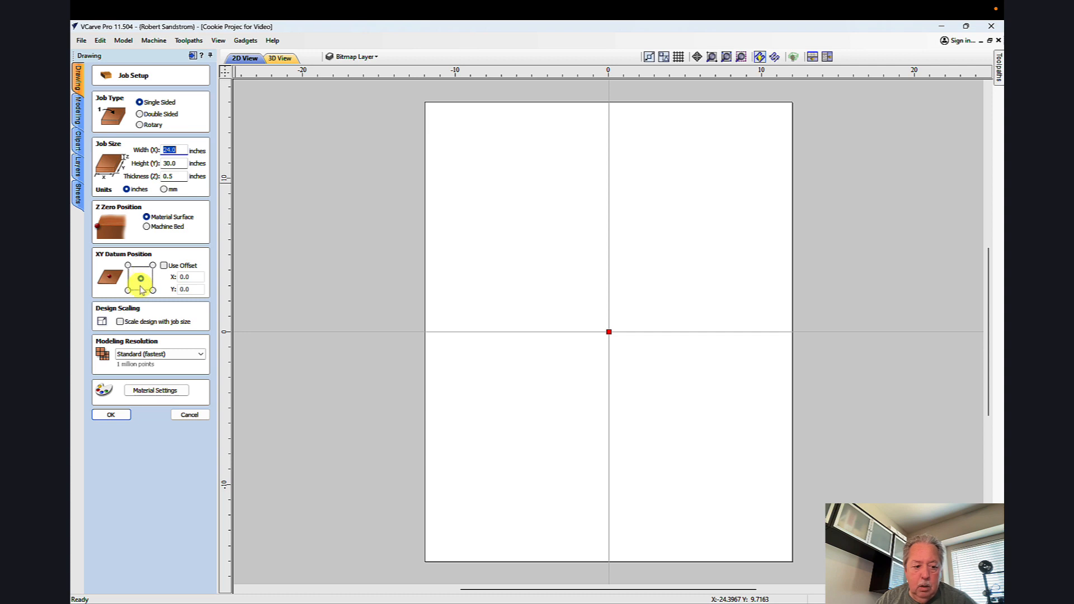
Step: Accept the 24 by 30 by 0.5 inch job setup and import the bitmap Blank Cookie Transparent Background.png
{"action": "left_click", "coordinate": [109, 415]}
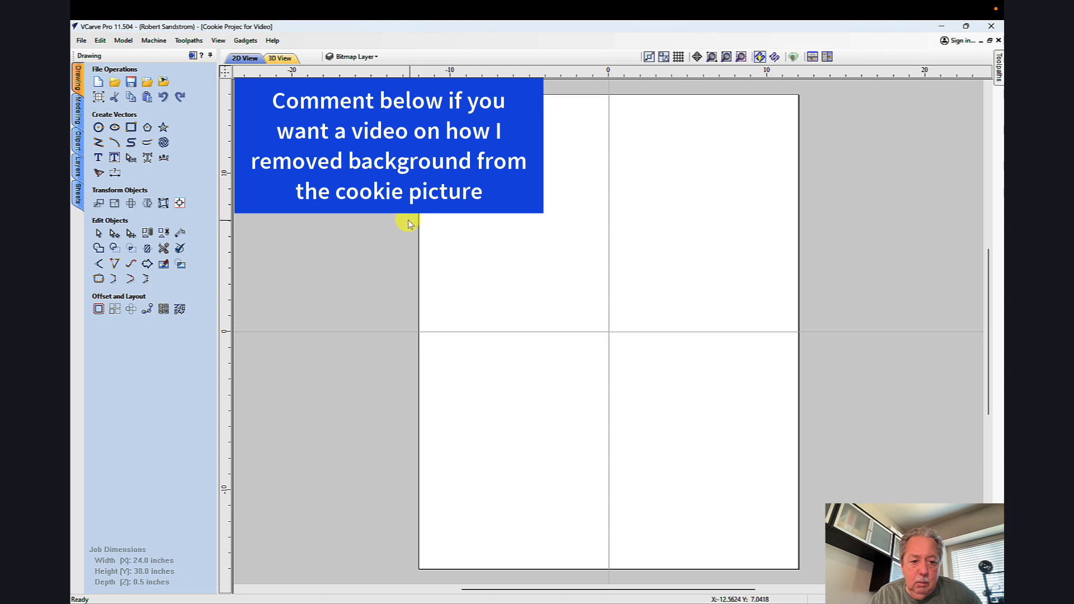
{"action": "left_click", "coordinate": [165, 84]}
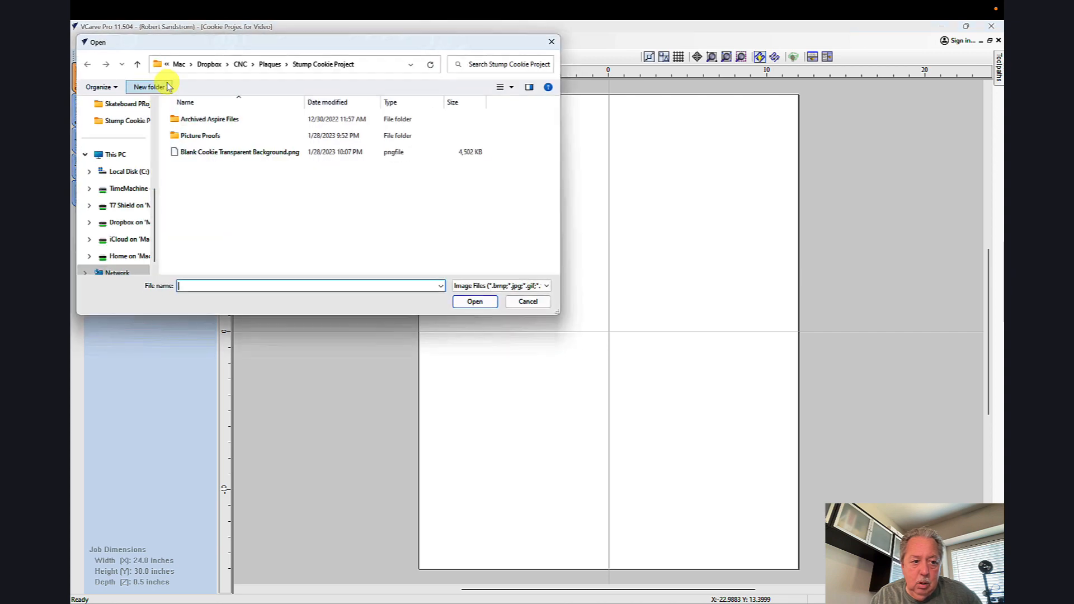
{"action": "left_click", "coordinate": [216, 154]}
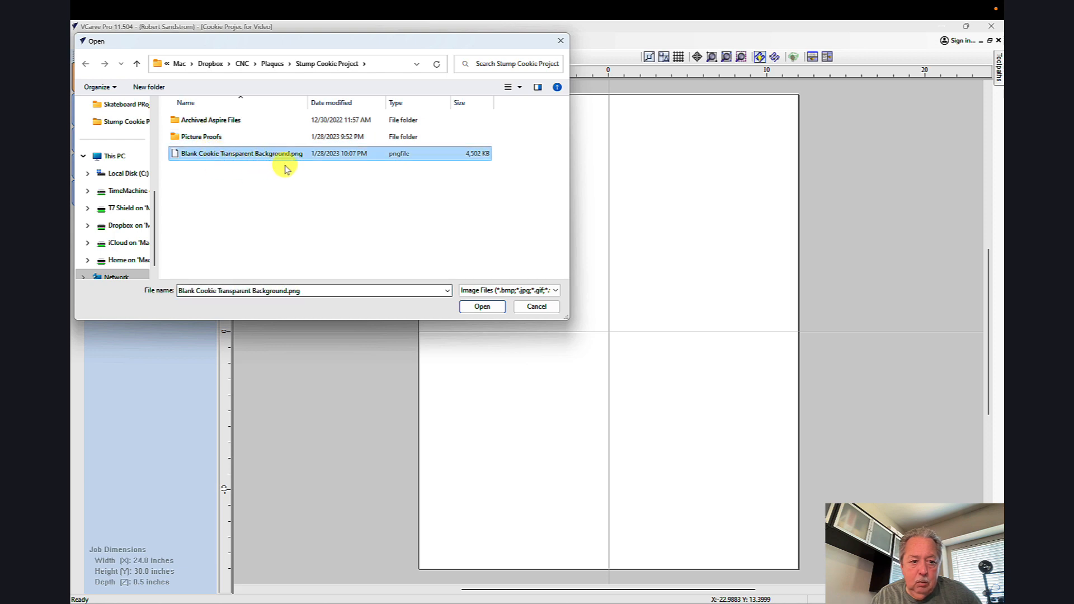
{"action": "left_click", "coordinate": [474, 309]}
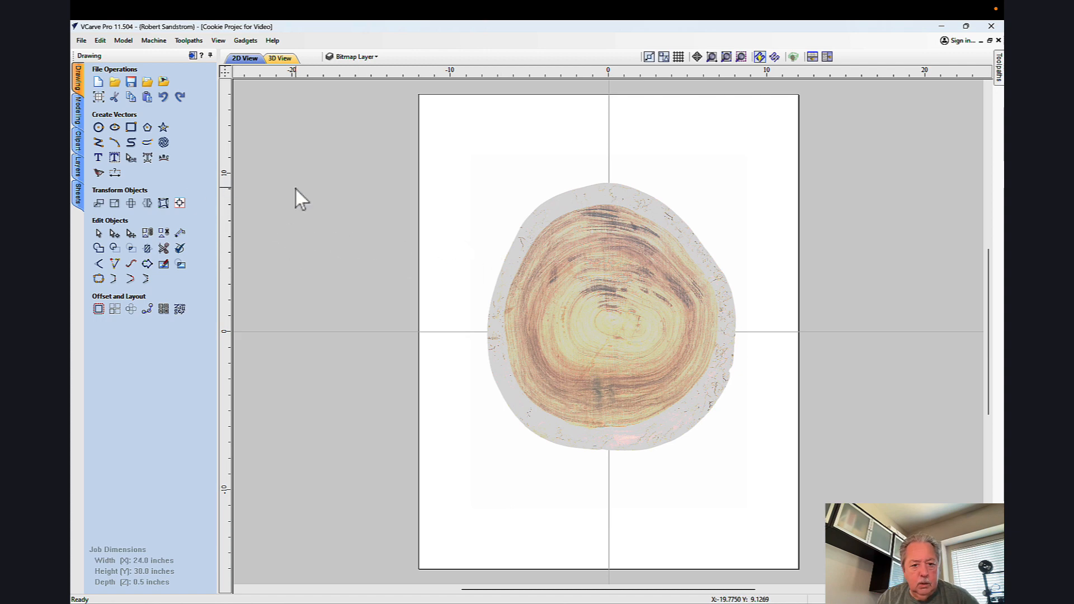
Step: Create a square-cornered rectangle 23 inches wide and 25 inches high, and center it in the material
{"action": "left_click", "coordinate": [132, 128]}
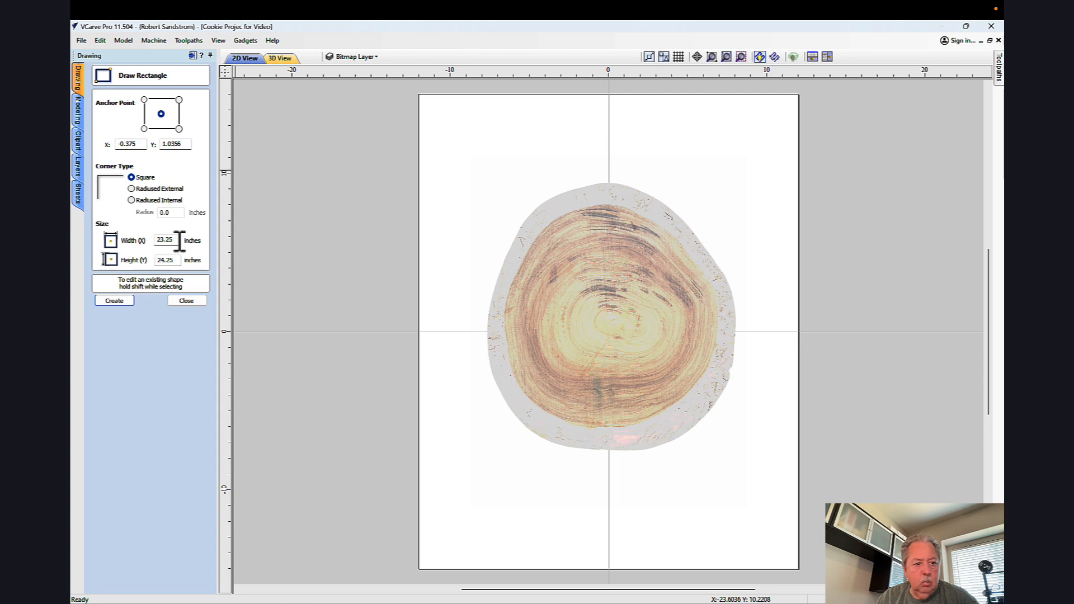
{"action": "double_click", "coordinate": [178, 241]}
{"action": "type", "text": "23"}
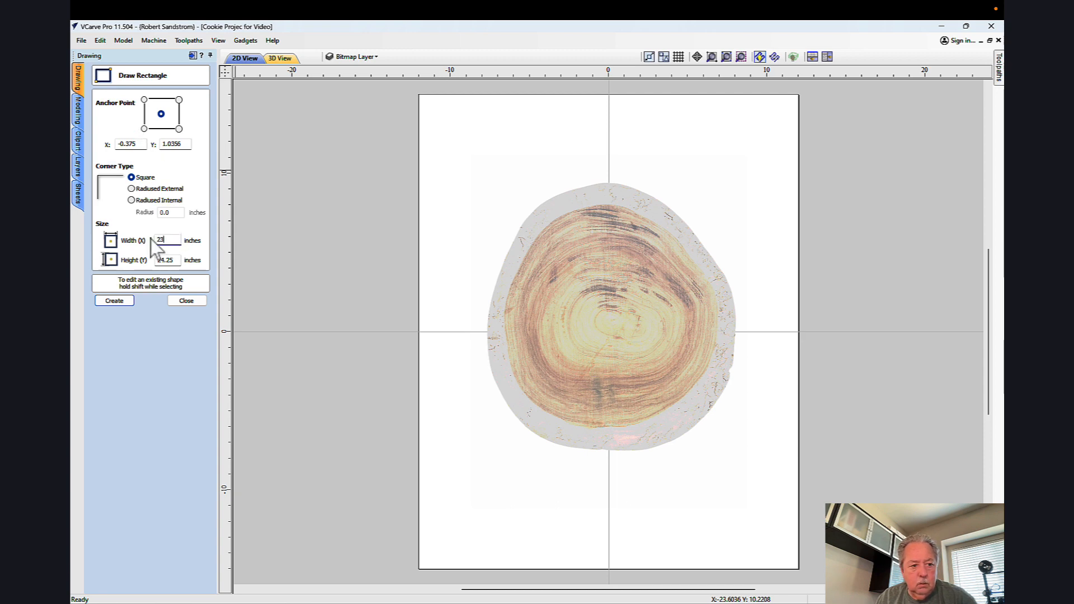
{"action": "key", "text": "Tab"}
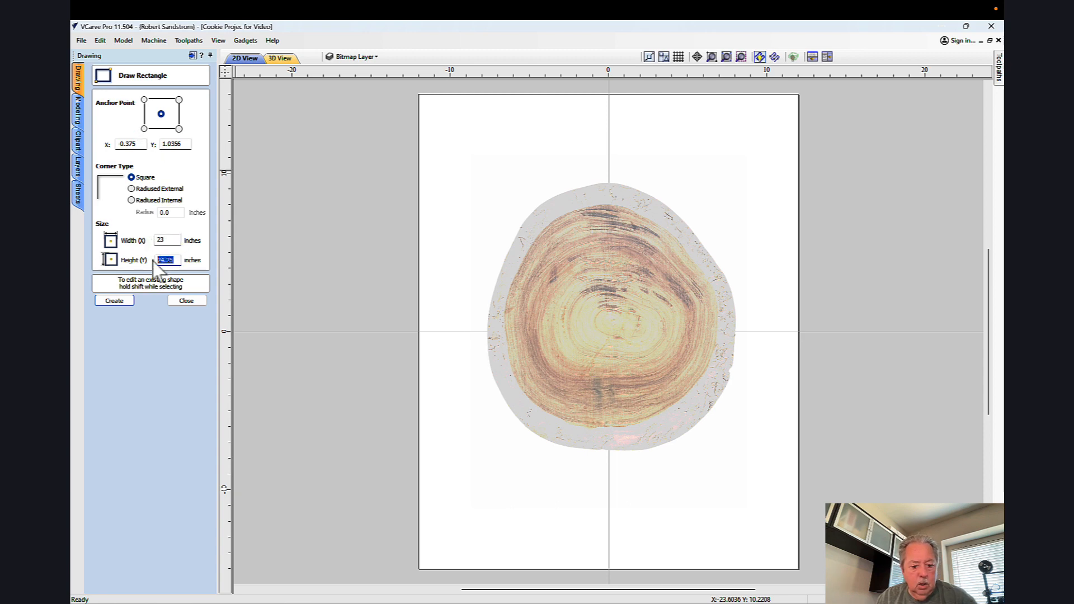
{"action": "type", "text": "25"}
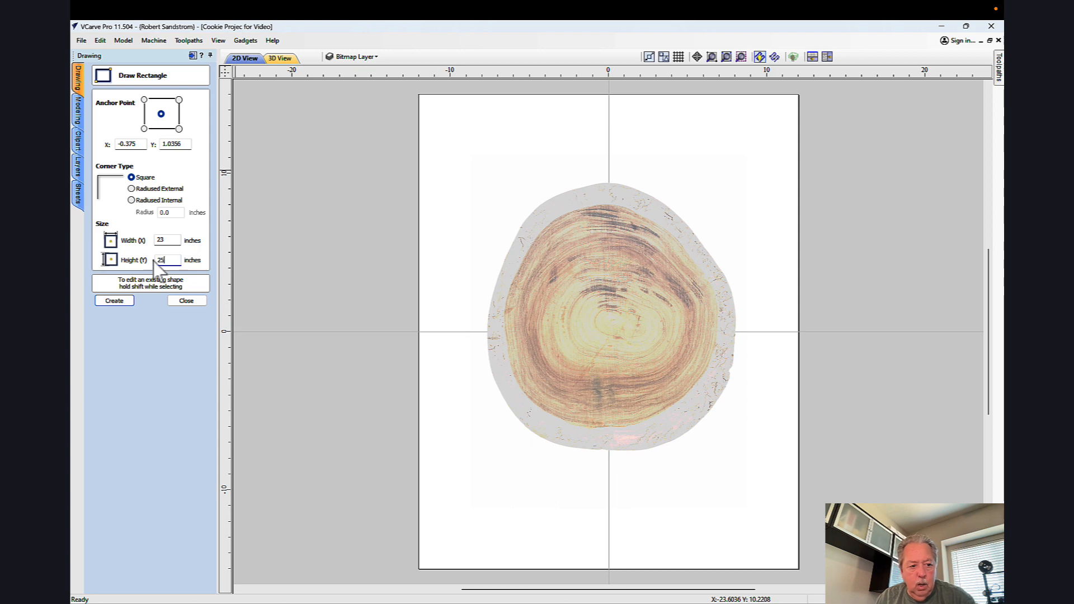
{"action": "left_click", "coordinate": [126, 304]}
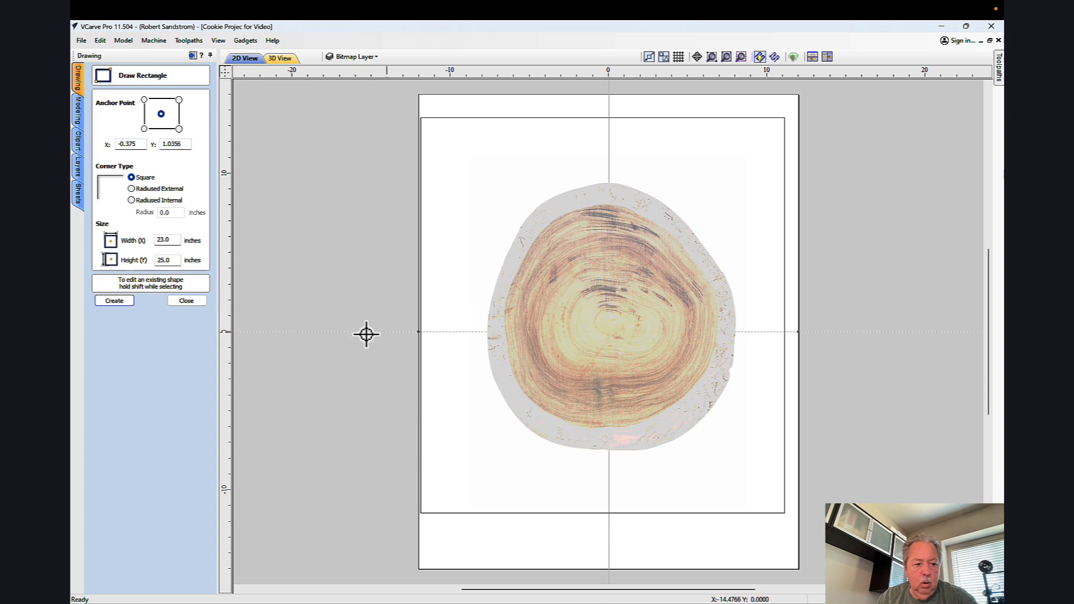
{"action": "left_click", "coordinate": [187, 301]}
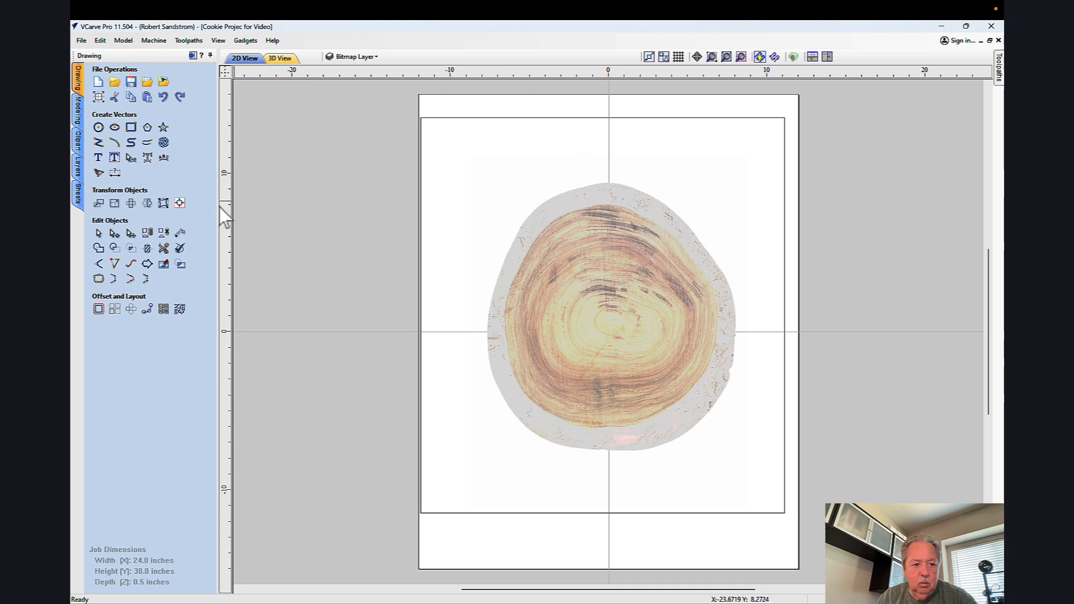
{"action": "left_click", "coordinate": [472, 119]}
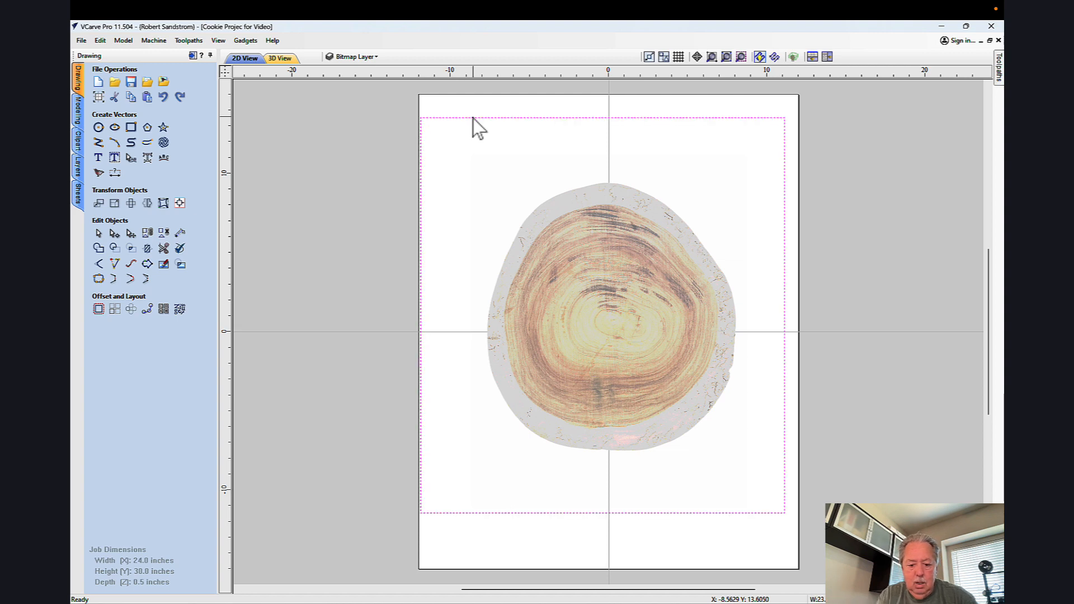
{"action": "key", "text": "F9"}
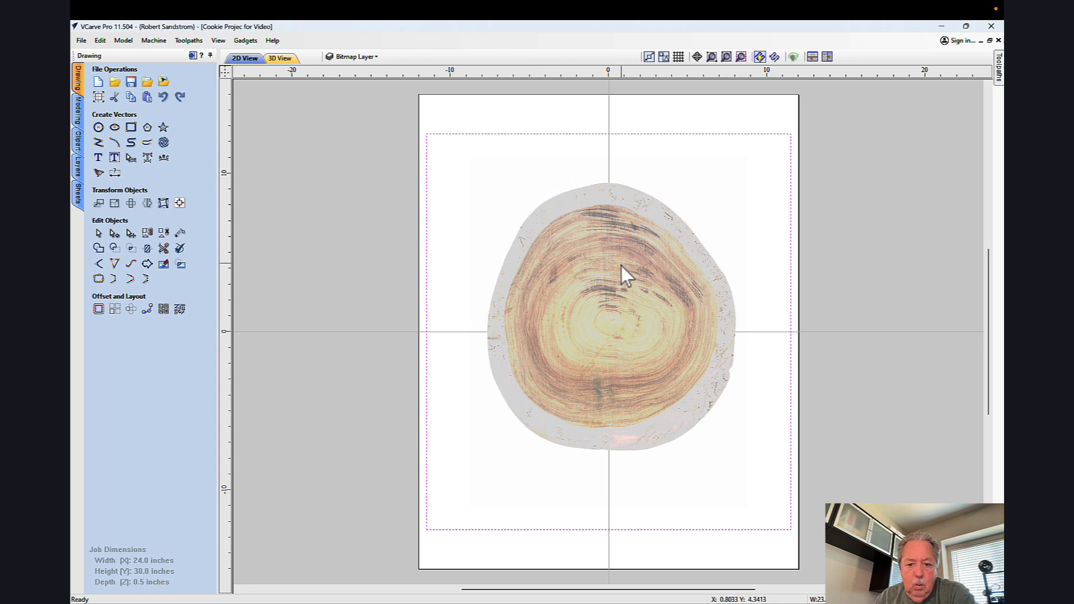
Step: Stretch the imported wood cookie image on all four sides to roughly fill the 23 by 25 inch rectangle
{"action": "left_click", "coordinate": [613, 311]}
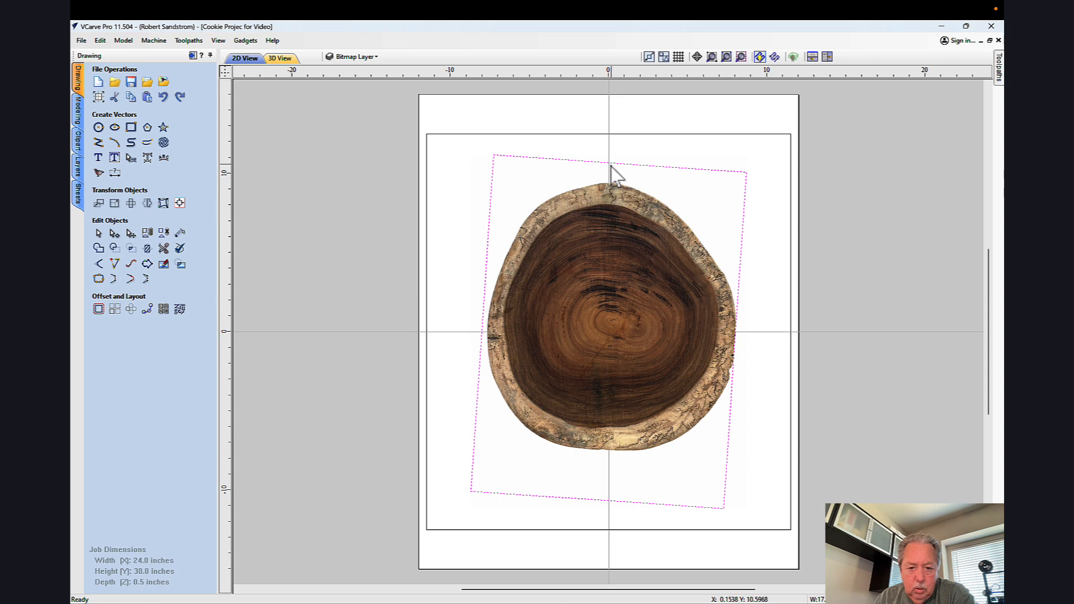
{"action": "key", "text": "Escape"}
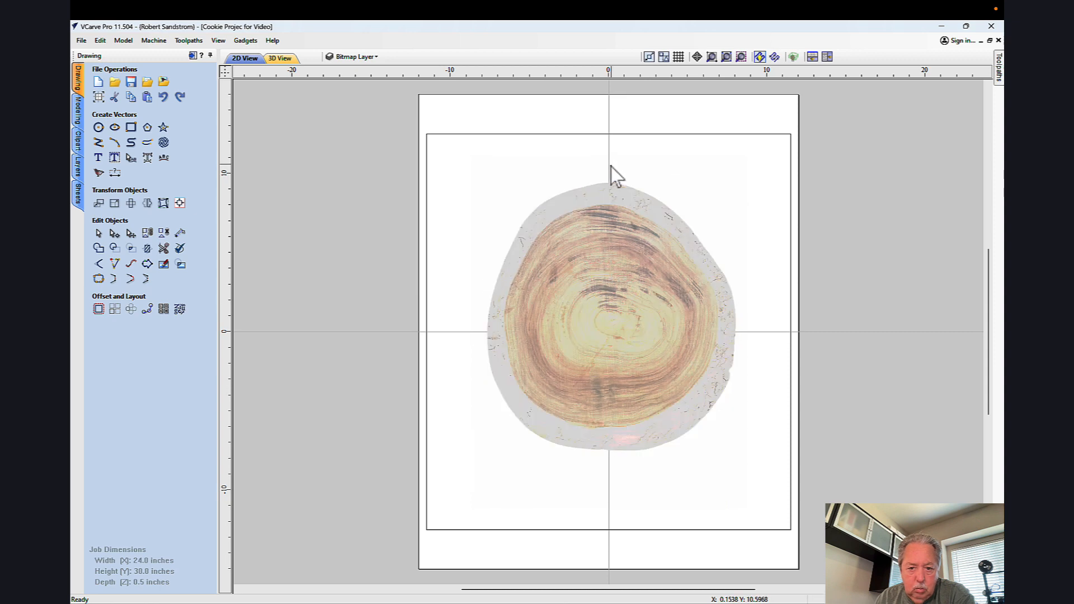
{"action": "left_click", "coordinate": [608, 226]}
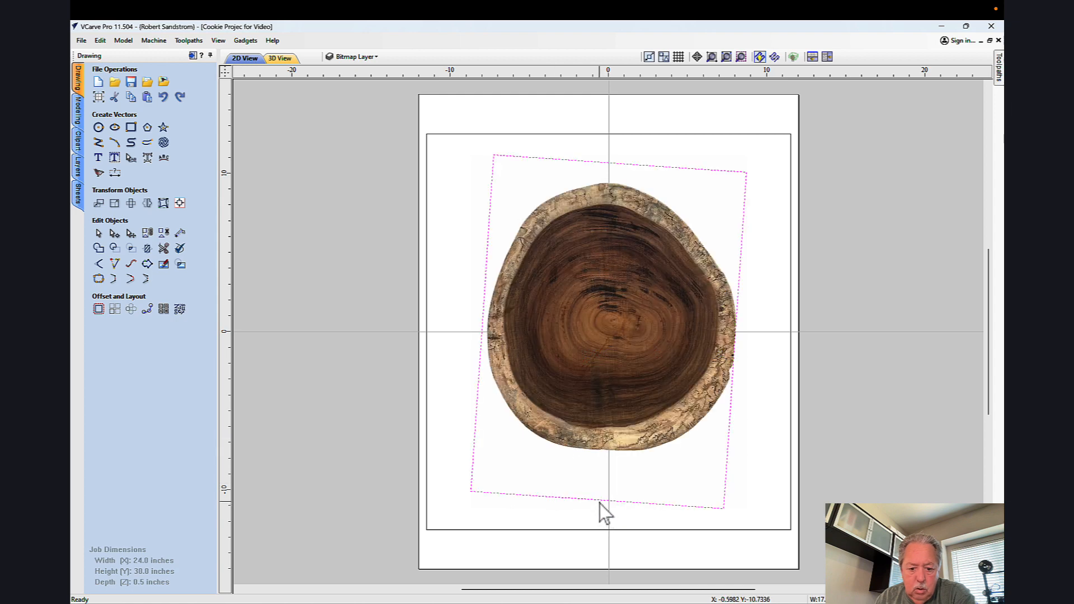
{"action": "left_click", "coordinate": [602, 337]}
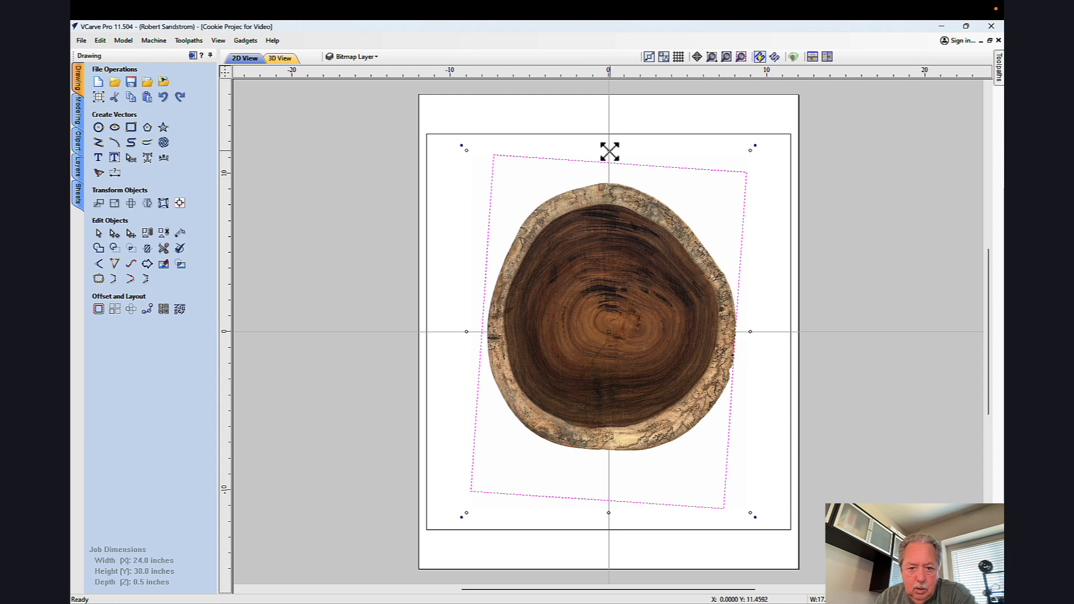
{"action": "left_click_drag", "start_coordinate": [610, 151], "coordinate": [609, 114]}
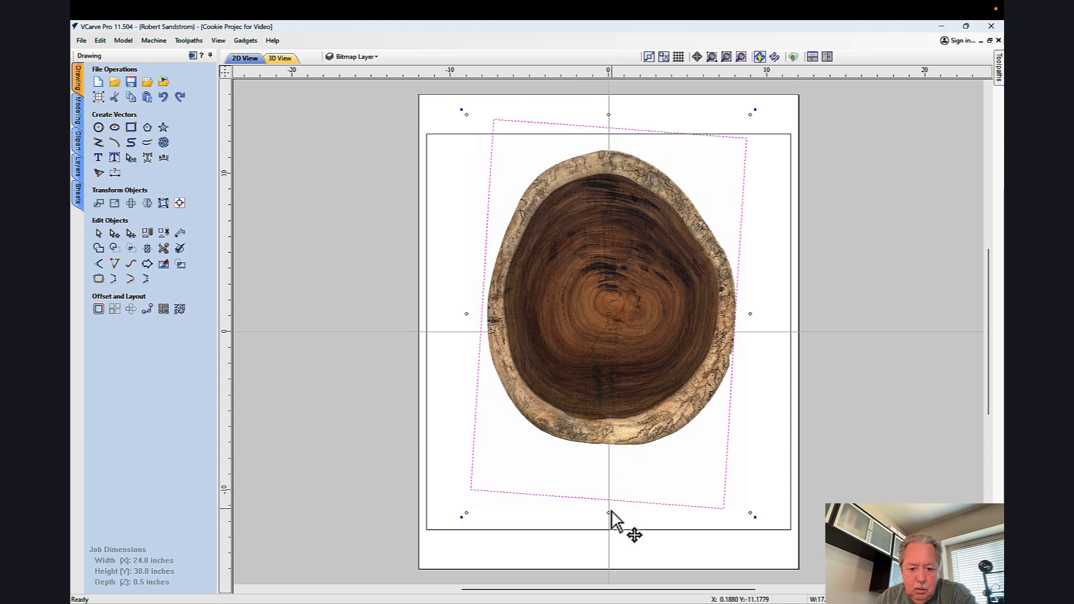
{"action": "left_click_drag", "start_coordinate": [609, 513], "coordinate": [599, 603]}
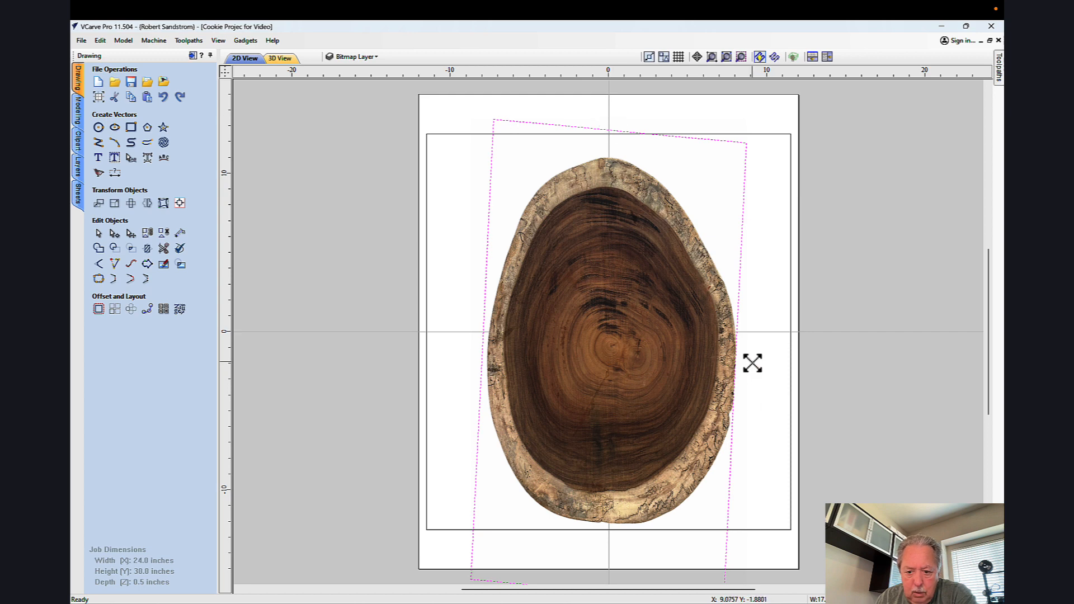
{"action": "left_click_drag", "start_coordinate": [750, 361], "coordinate": [802, 362]}
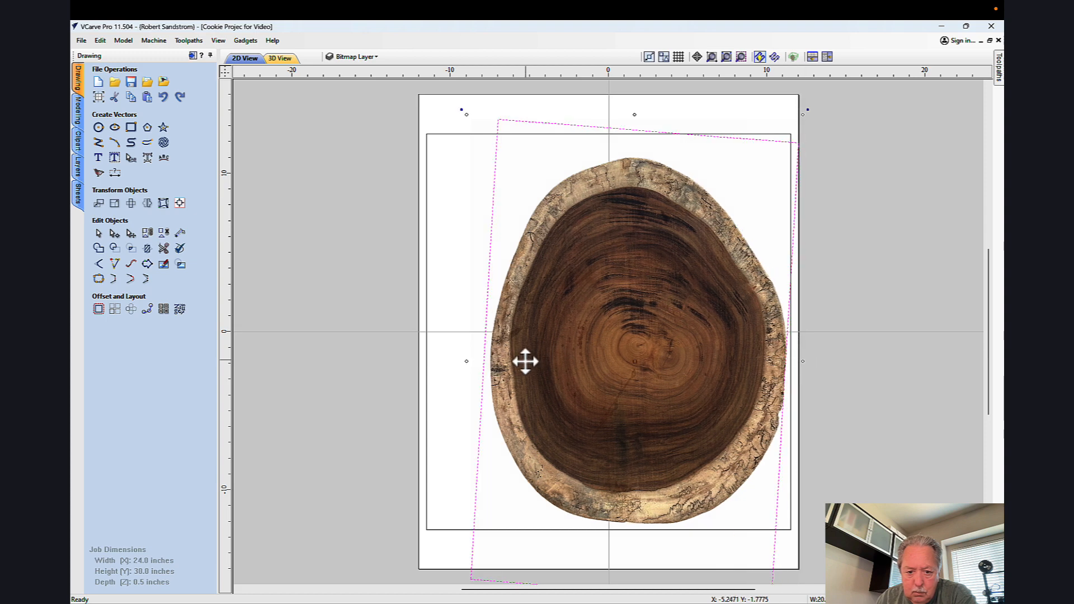
{"action": "left_click_drag", "start_coordinate": [465, 363], "coordinate": [403, 363]}
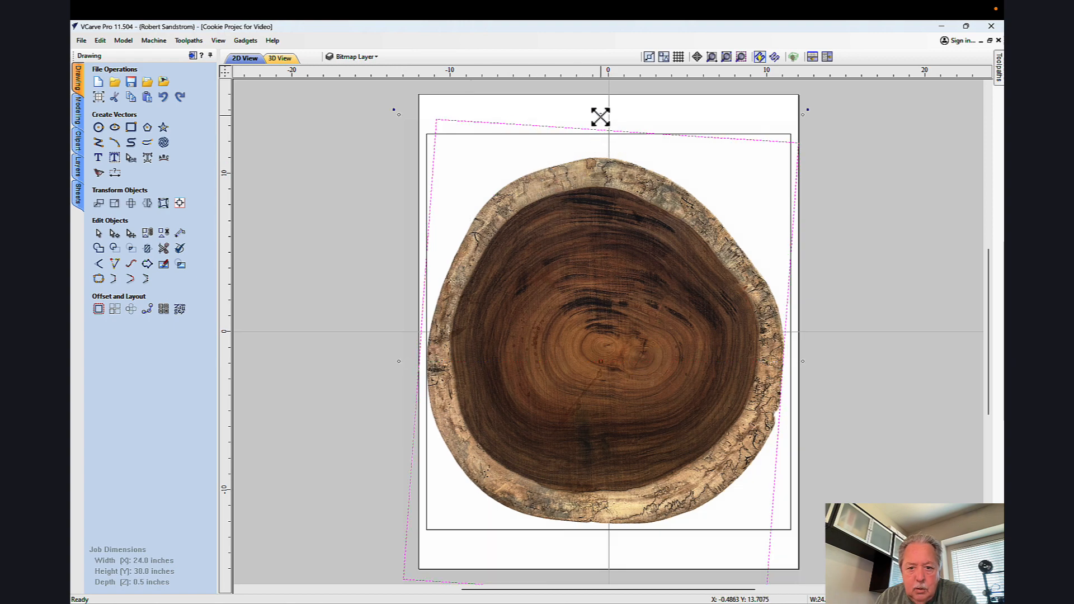
{"action": "left_click_drag", "start_coordinate": [600, 117], "coordinate": [600, 90]}
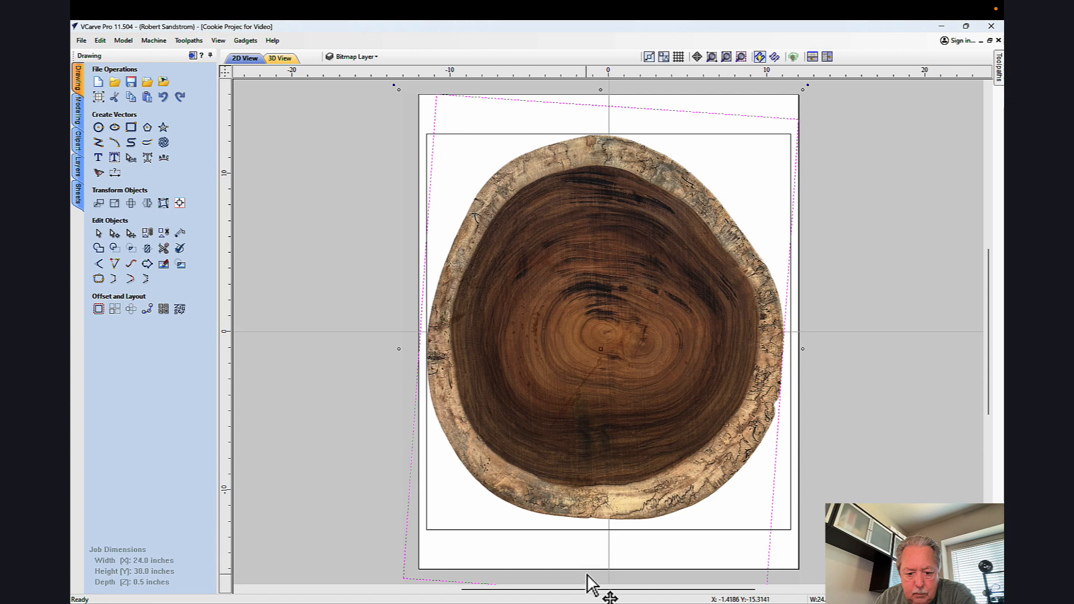
Step: Fine-tune the image's height, width and rotation so the wood cookie's outline meets the rectangle's edges, and deselect it
{"action": "scroll", "coordinate": [707, 523], "scroll_direction": "up", "scroll_amount": 1}
{"action": "scroll", "coordinate": [707, 521], "scroll_direction": "down", "scroll_amount": 3}
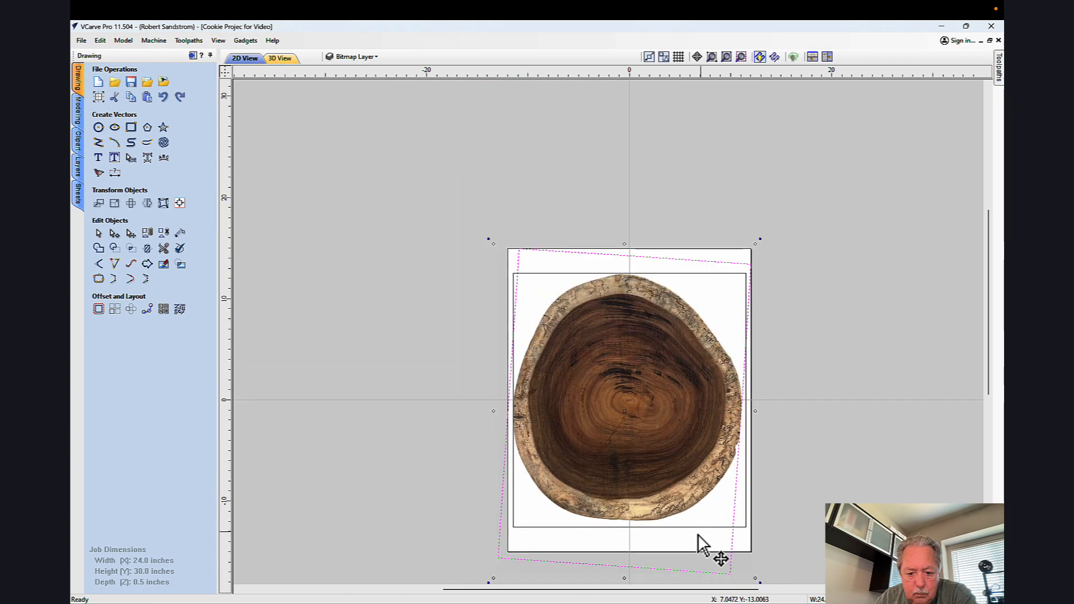
{"action": "scroll", "coordinate": [697, 534], "scroll_direction": "down", "scroll_amount": 1}
{"action": "middle_click_drag", "start_coordinate": [696, 534], "coordinate": [693, 409]}
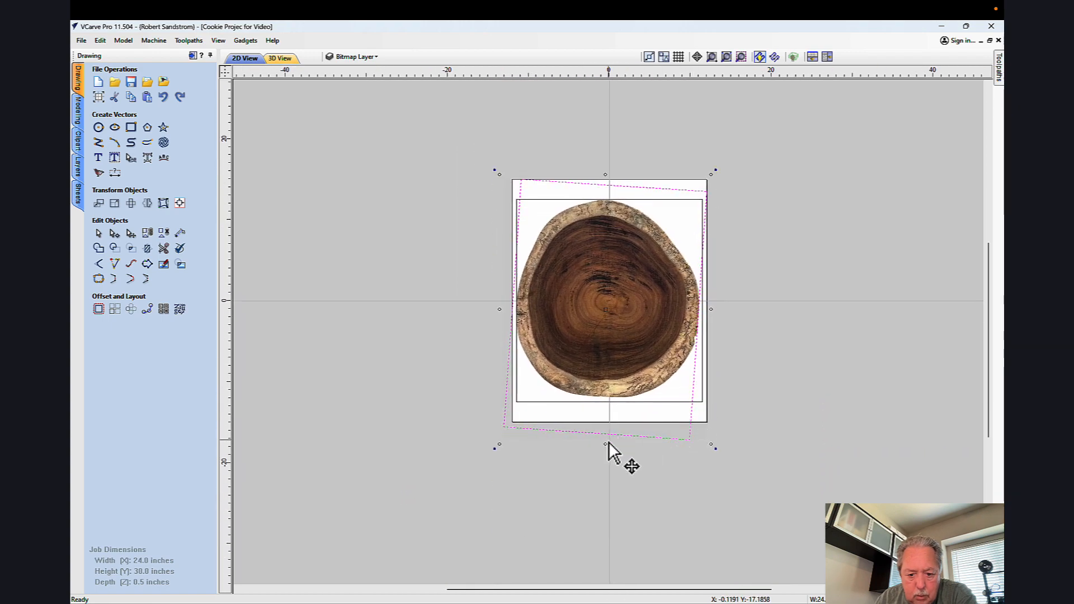
{"action": "left_click_drag", "start_coordinate": [605, 444], "coordinate": [603, 447]}
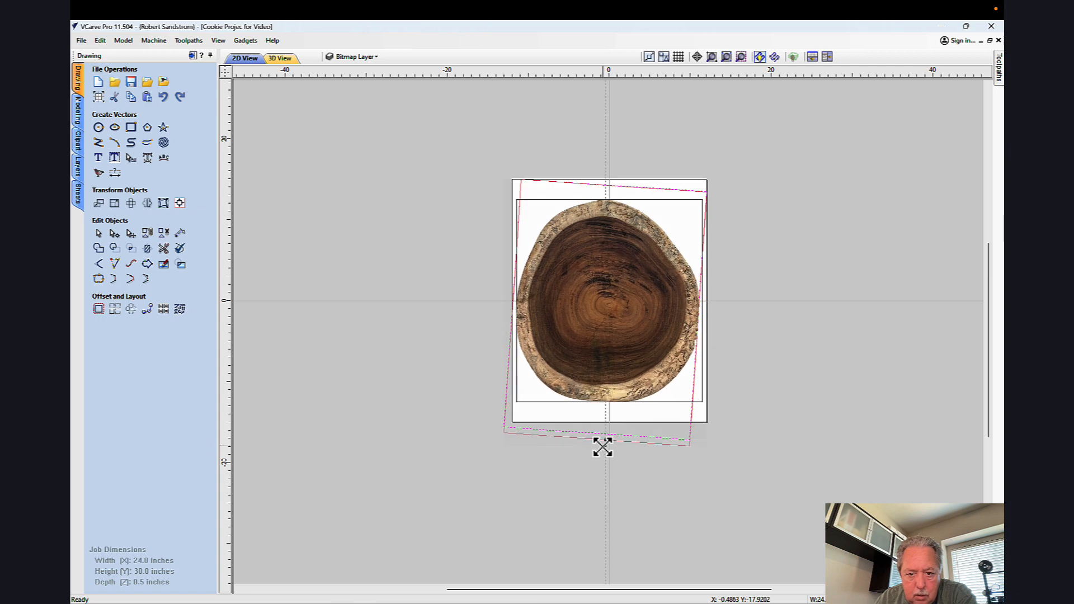
{"action": "left_click", "coordinate": [603, 446]}
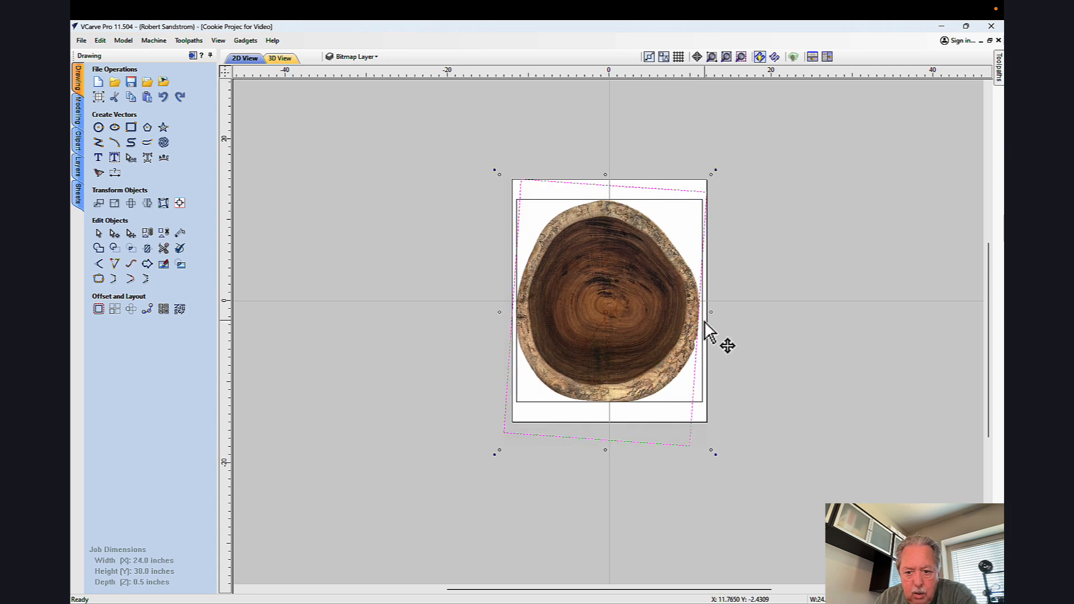
{"action": "left_click_drag", "start_coordinate": [711, 312], "coordinate": [710, 315]}
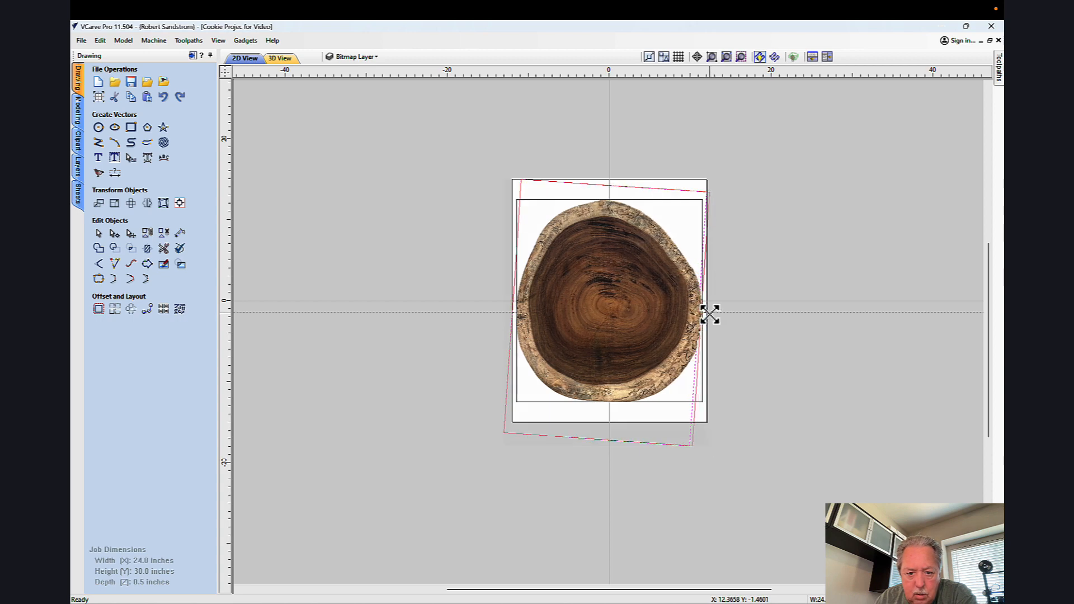
{"action": "left_click_drag", "start_coordinate": [709, 314], "coordinate": [714, 320]}
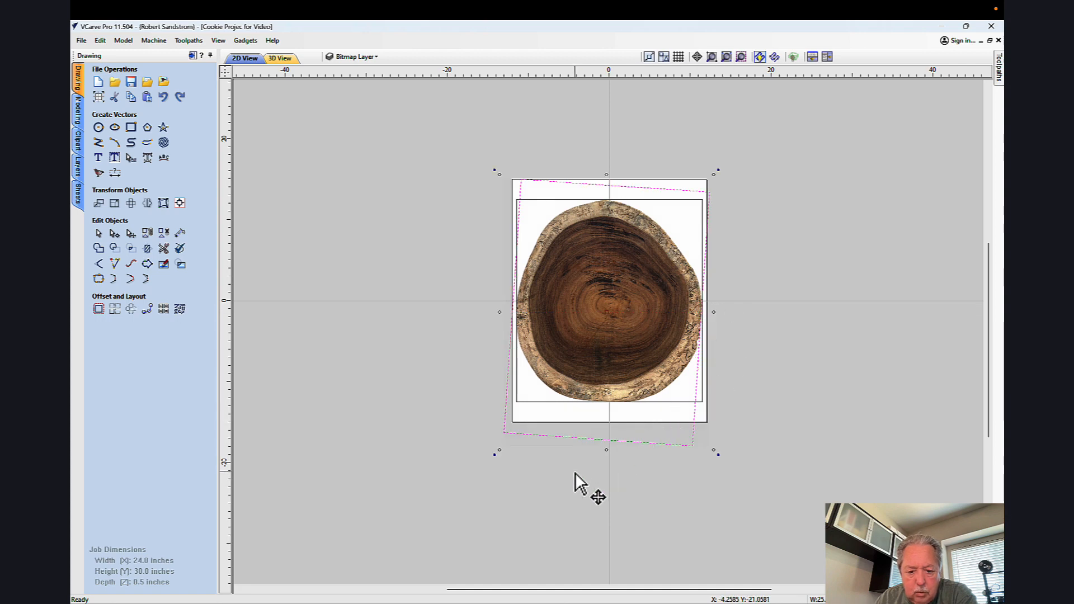
{"action": "scroll", "coordinate": [575, 471], "scroll_direction": "up", "scroll_amount": 2}
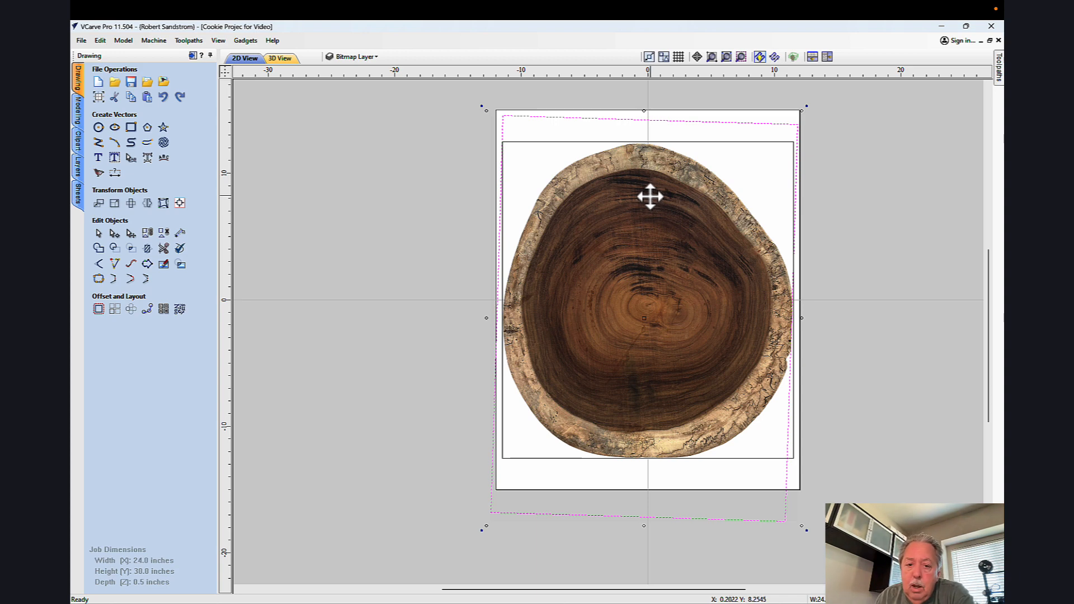
{"action": "left_click", "coordinate": [464, 202]}
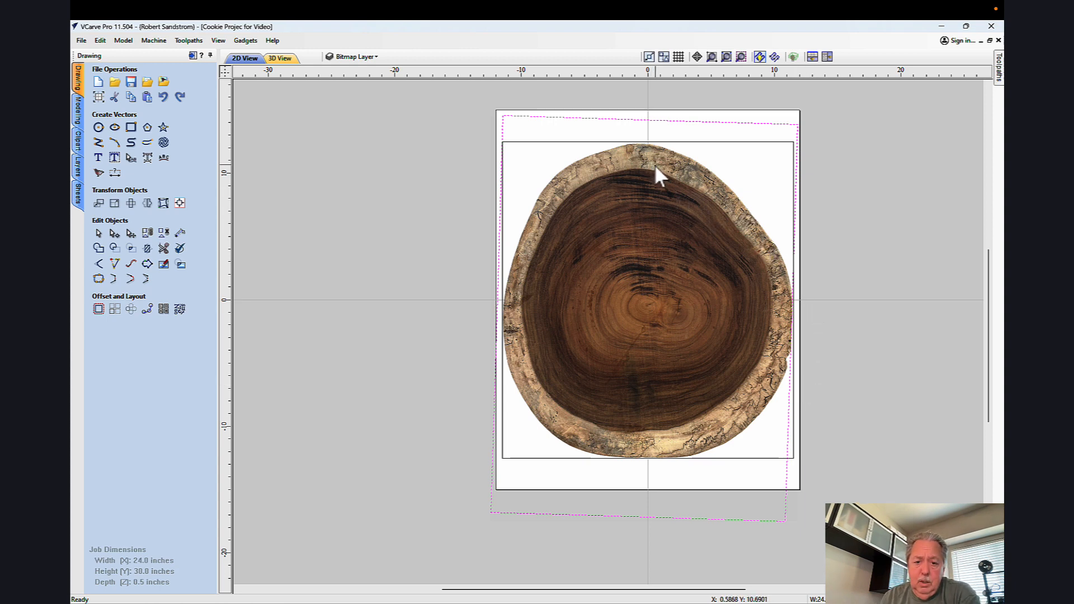
{"action": "left_click", "coordinate": [871, 352]}
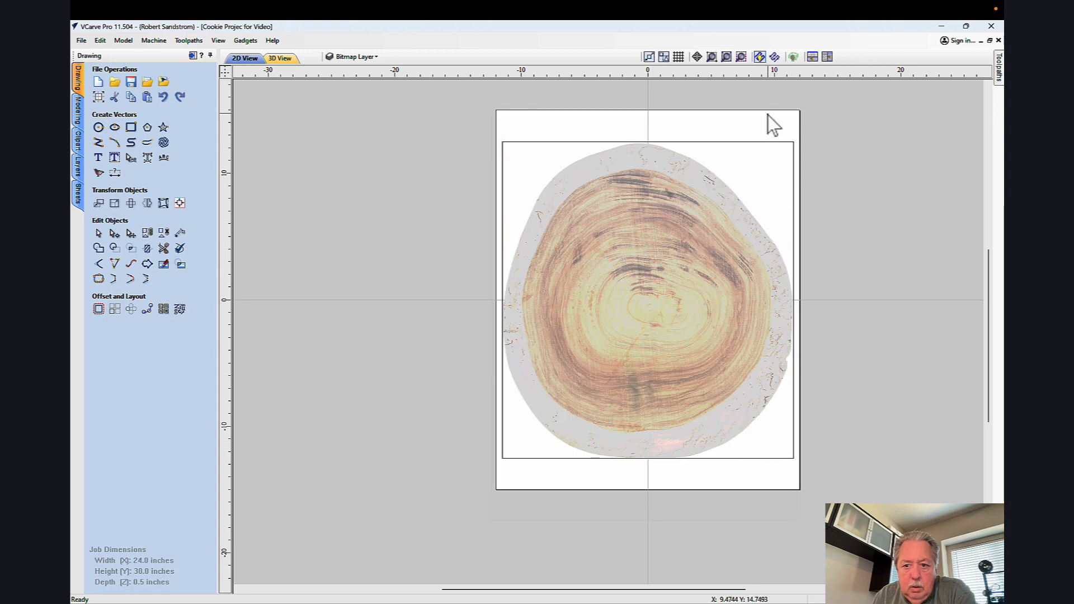
Step: Delete the reference rectangle around the wood cookie image
{"action": "left_click", "coordinate": [774, 144]}
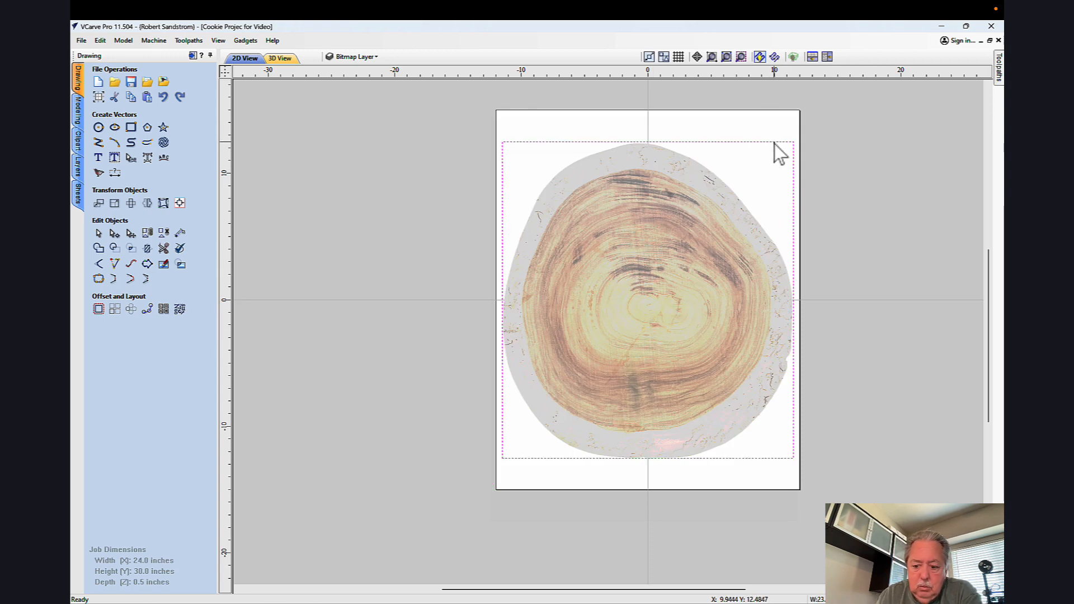
{"action": "right_click", "coordinate": [774, 143]}
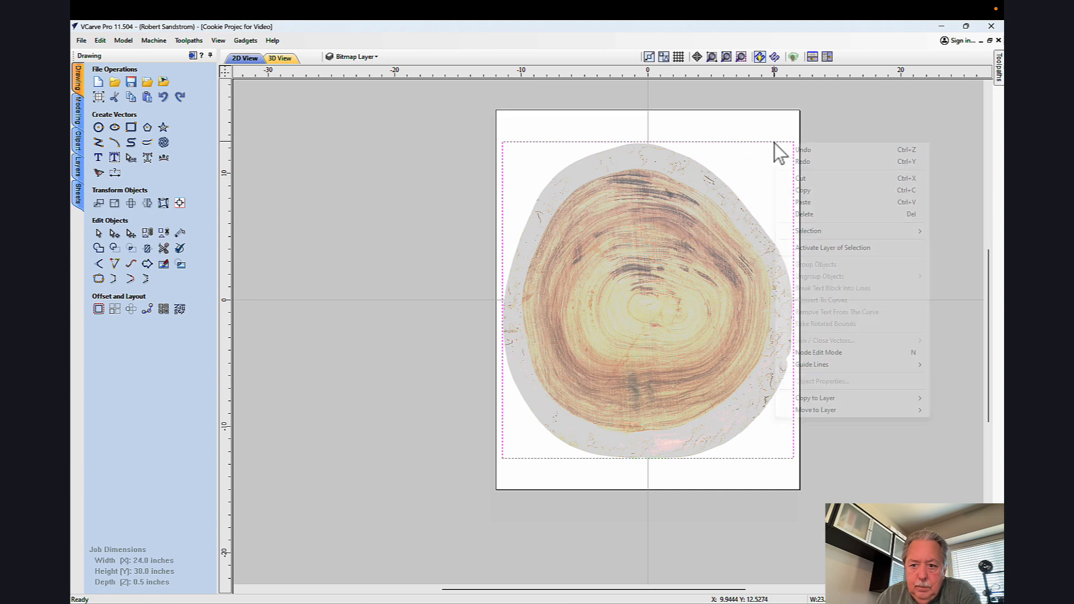
{"action": "left_click", "coordinate": [805, 215]}
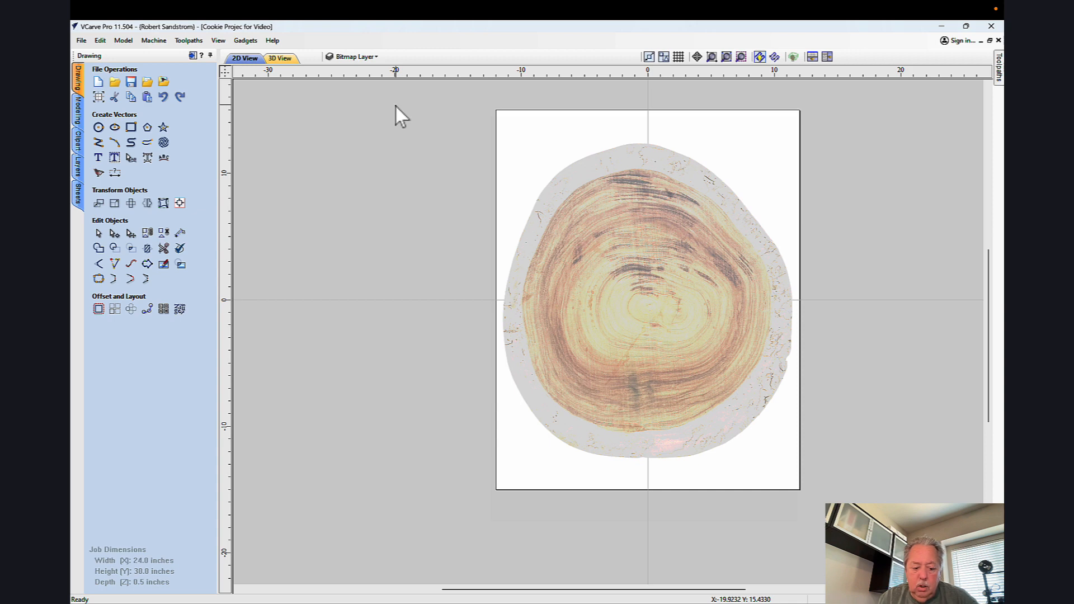
Step: Preview a color trace of the wood cookie image, fitting vectors to the darkest of four colors with a noise filter of 6 pixels
{"action": "scroll", "coordinate": [346, 136], "scroll_direction": "up", "scroll_amount": 1}
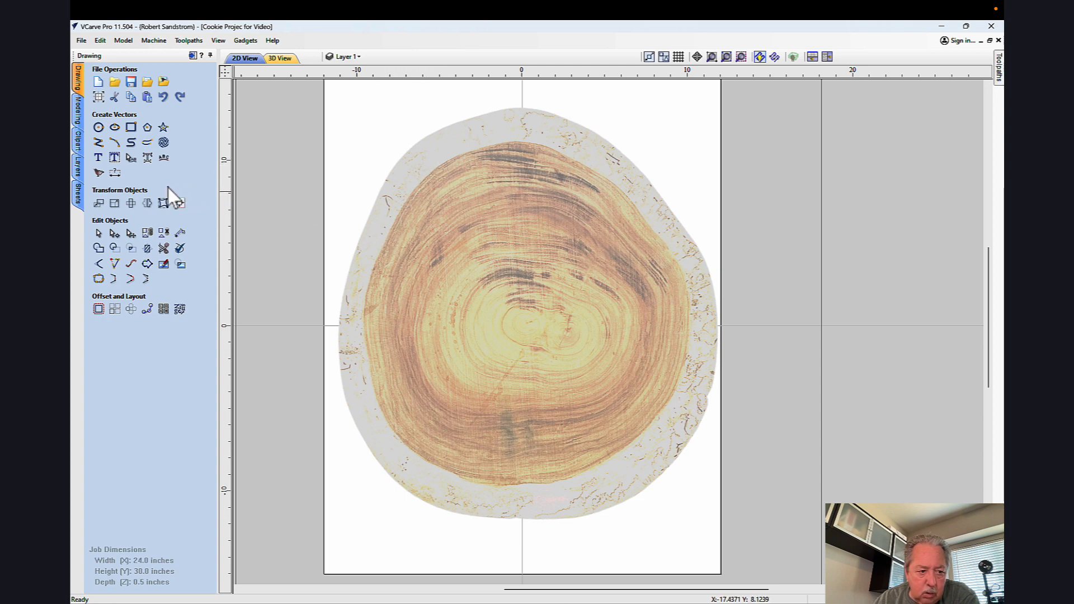
{"action": "left_click", "coordinate": [99, 172]}
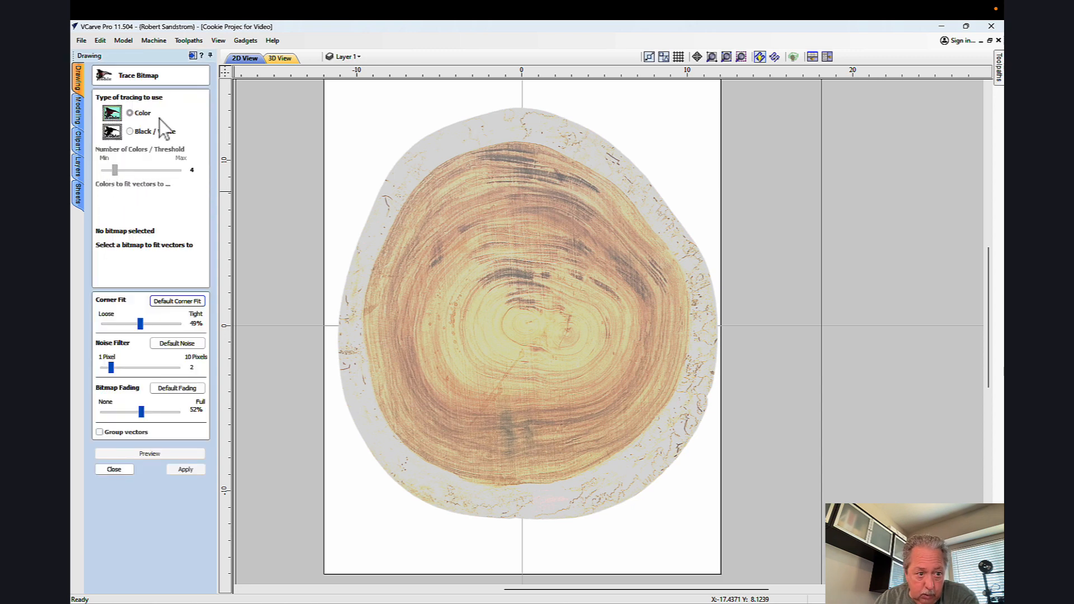
{"action": "left_click", "coordinate": [402, 241]}
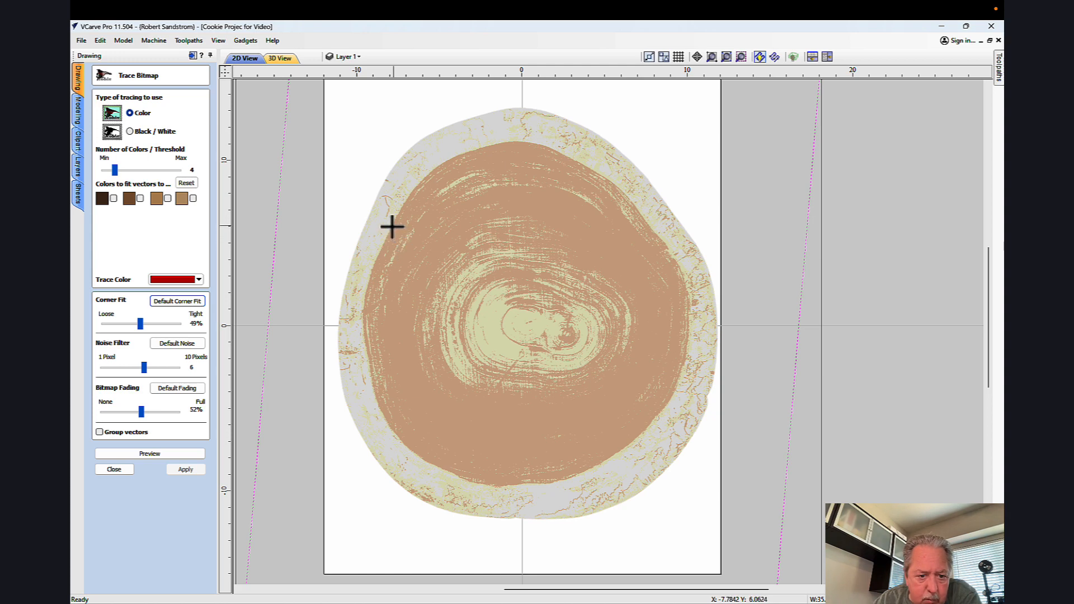
{"action": "left_click", "coordinate": [391, 226]}
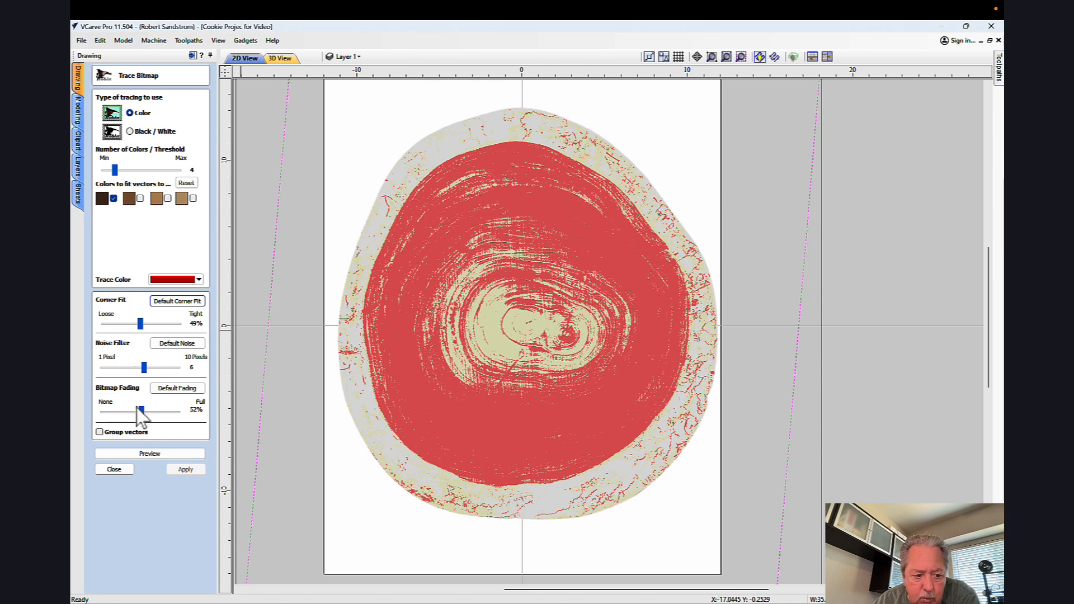
{"action": "left_click", "coordinate": [142, 454]}
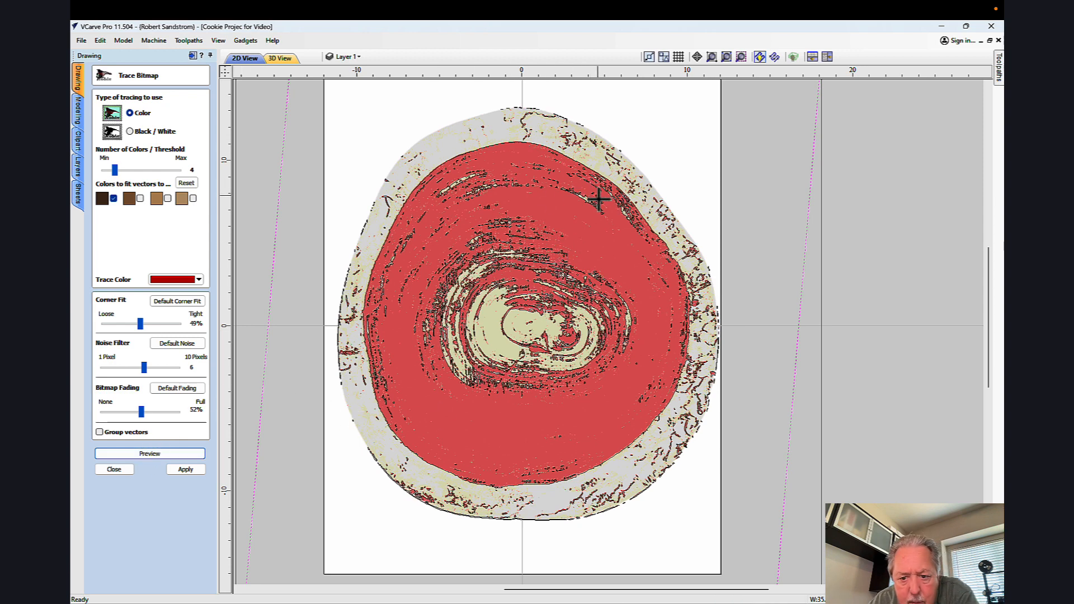
Step: Set the bitmap fading to 61%, keep the traced vectors and close the bitmap trace
{"action": "scroll", "coordinate": [489, 166], "scroll_direction": "up", "scroll_amount": 2}
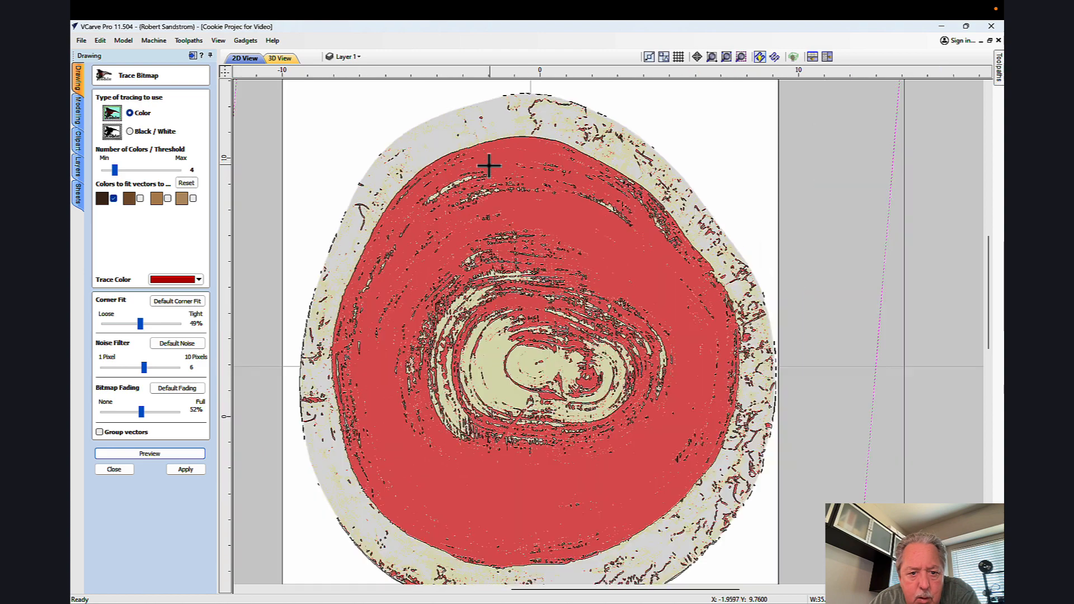
{"action": "scroll", "coordinate": [488, 165], "scroll_direction": "up", "scroll_amount": 1}
{"action": "scroll", "coordinate": [489, 166], "scroll_direction": "down", "scroll_amount": 2}
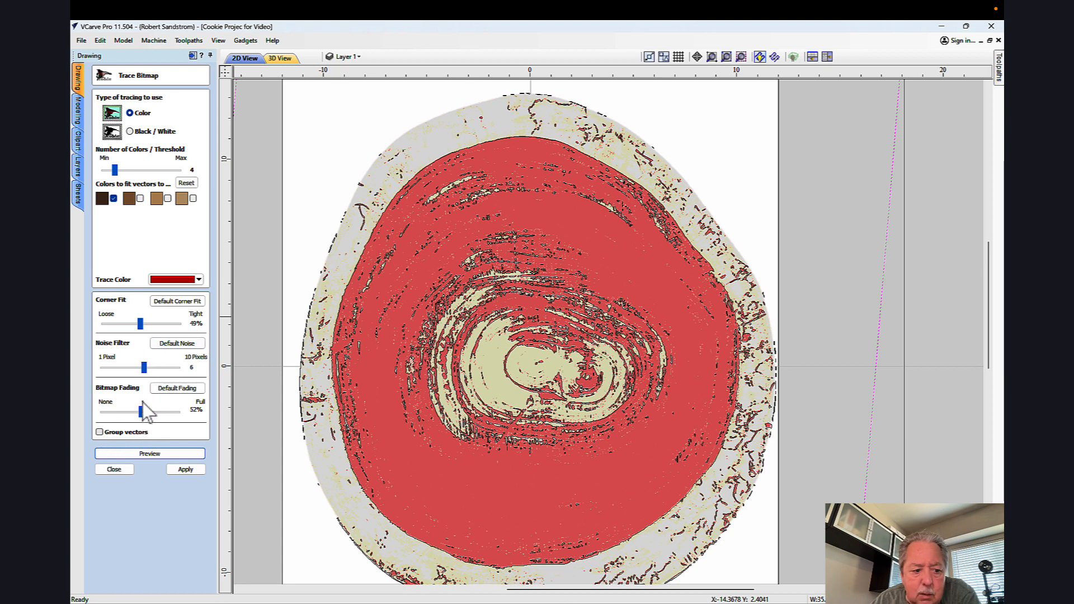
{"action": "left_click_drag", "start_coordinate": [142, 411], "coordinate": [148, 412]}
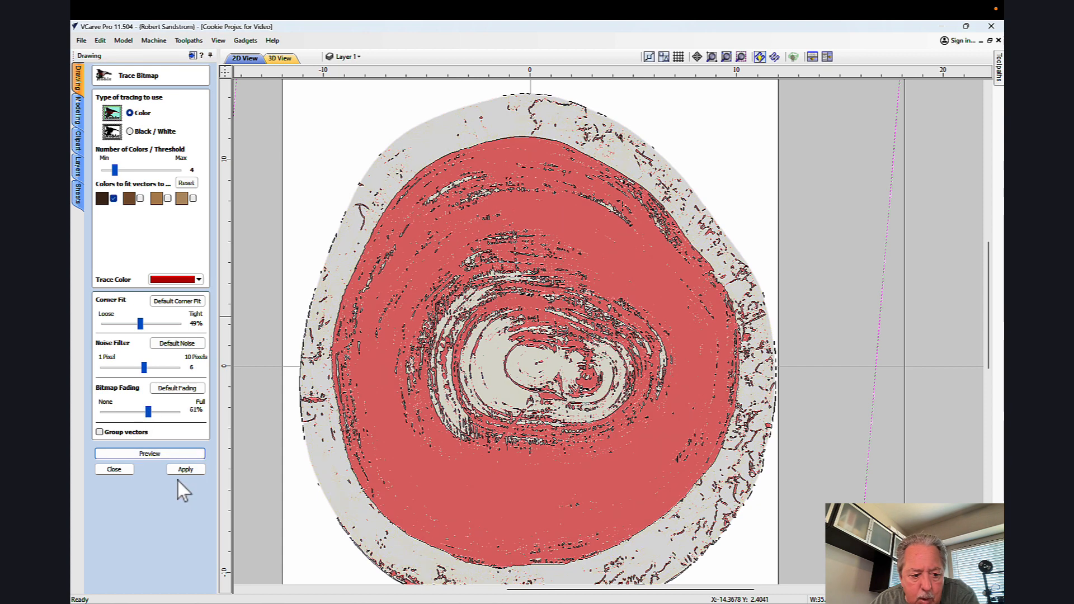
{"action": "left_click", "coordinate": [114, 469]}
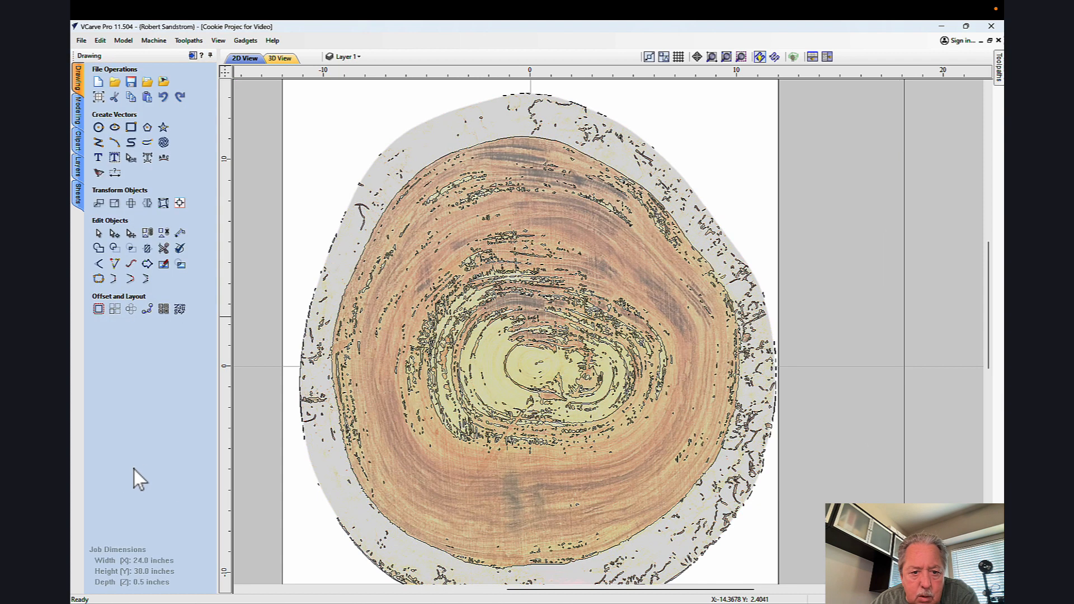
Step: Move the traced outline along the inner edge of the bark to a new layer named Inner Cookie, and hide that layer
{"action": "left_click", "coordinate": [478, 145]}
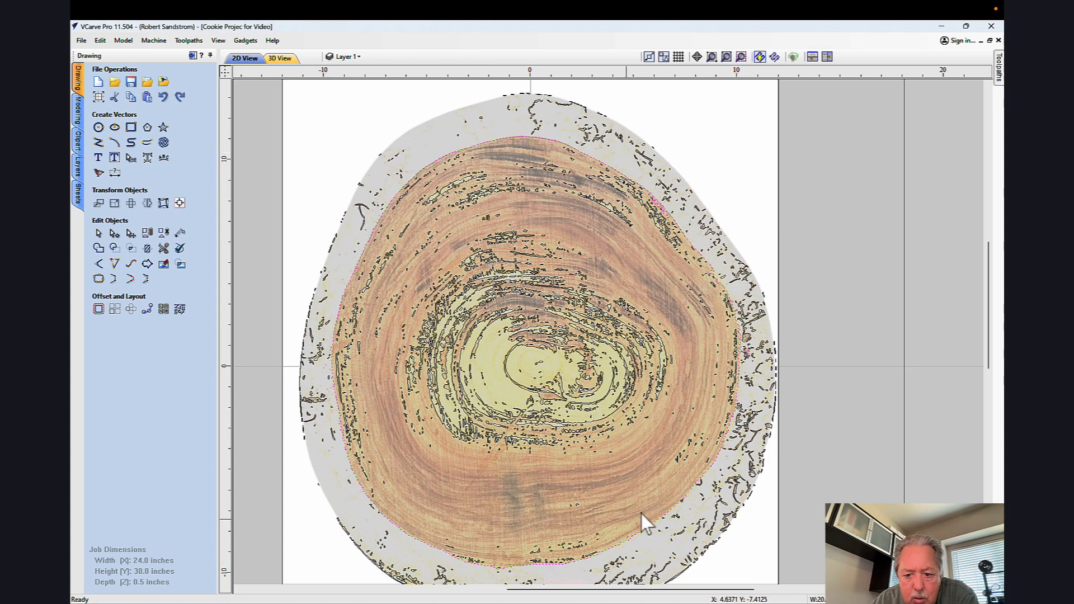
{"action": "right_click", "coordinate": [499, 139]}
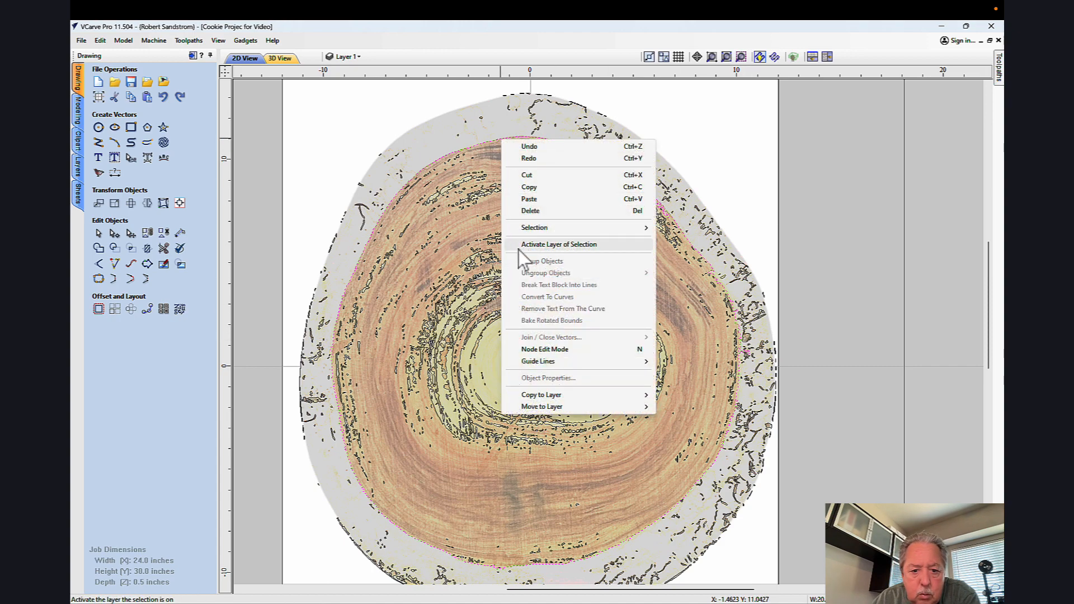
{"action": "left_click", "coordinate": [677, 435]}
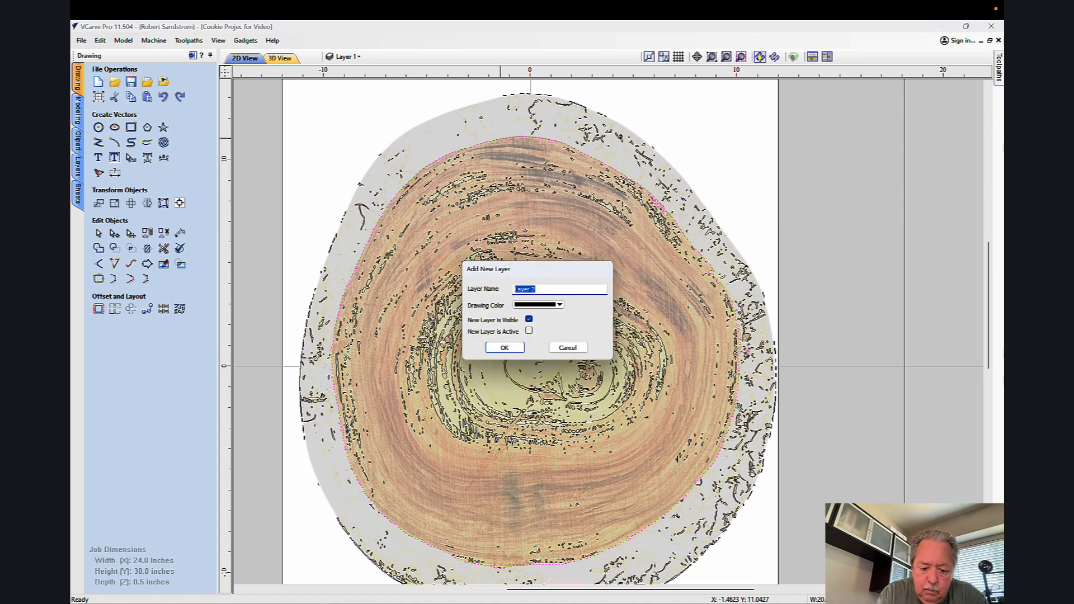
{"action": "type", "text": "Inner Cookie"}
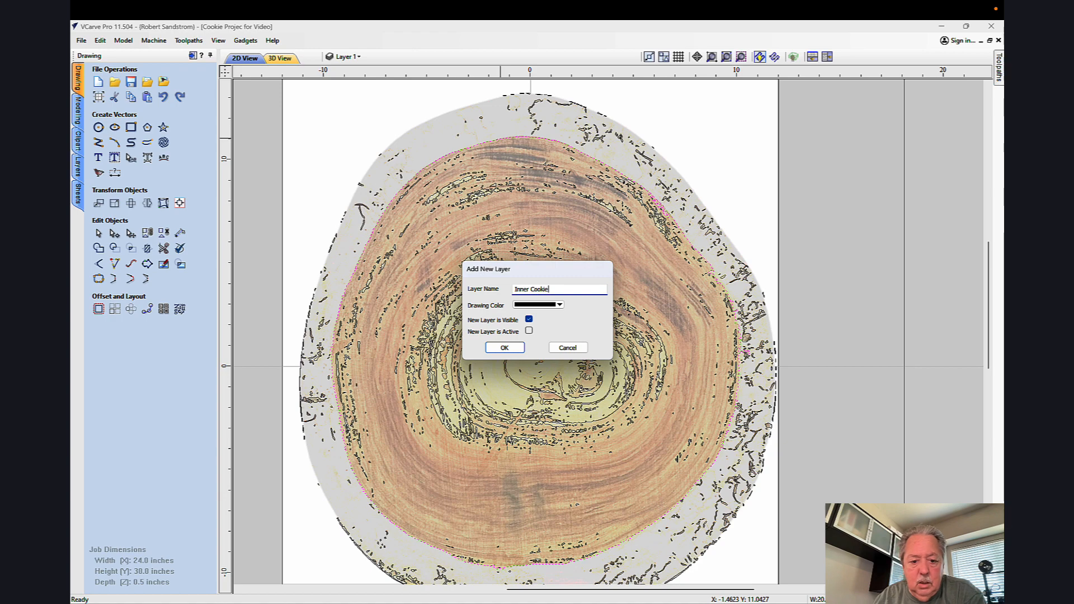
{"action": "key", "text": "Return"}
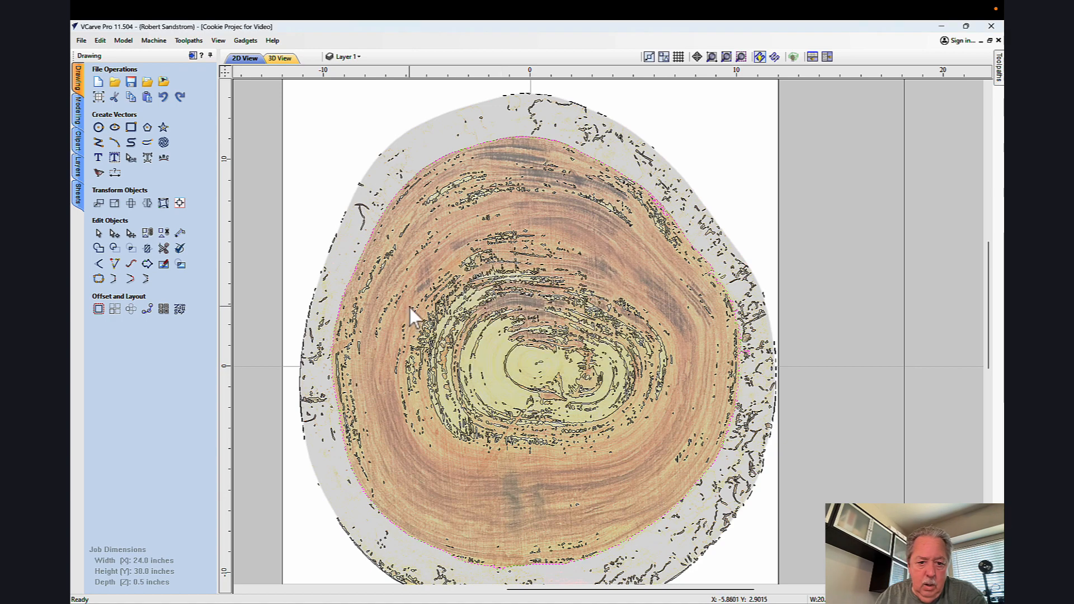
{"action": "left_click", "coordinate": [345, 58]}
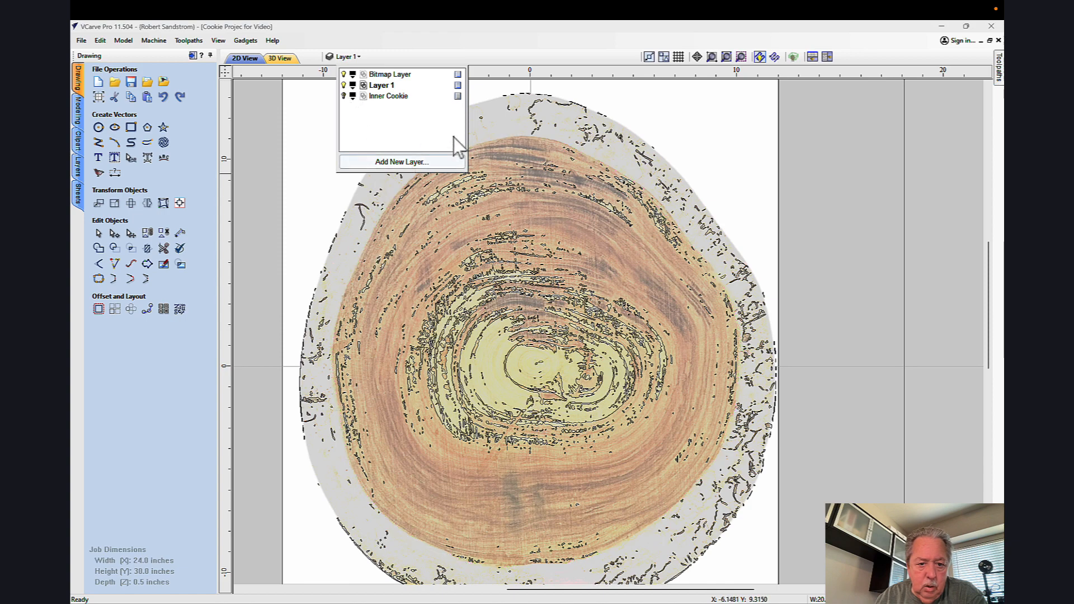
Step: Delete all the remaining traced vectors over the wood cookie image
{"action": "left_click", "coordinate": [487, 175]}
{"action": "scroll", "coordinate": [472, 180], "scroll_direction": "up", "scroll_amount": 1}
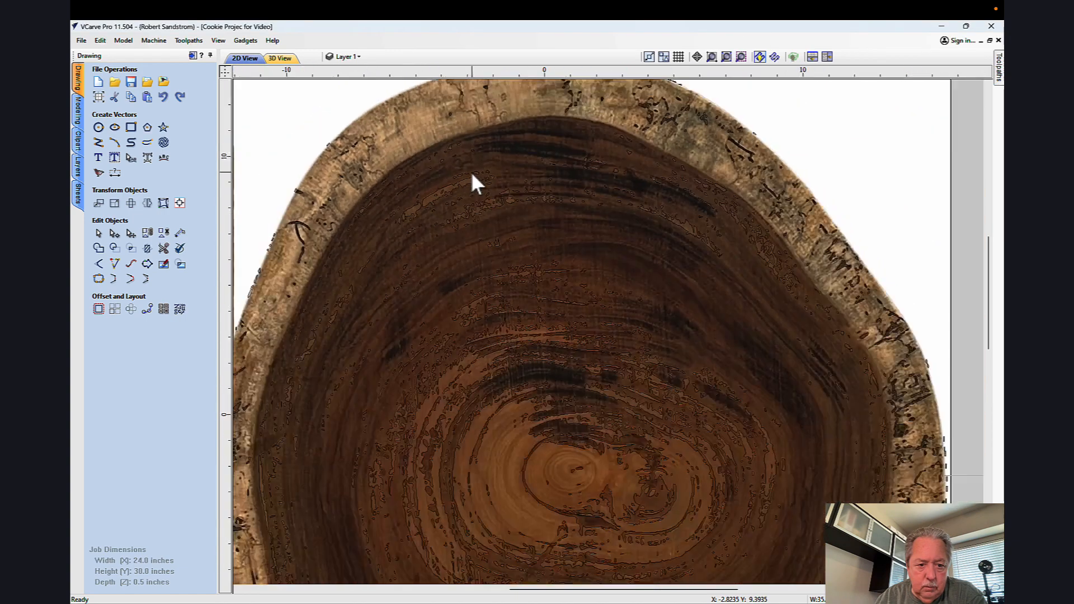
{"action": "scroll", "coordinate": [470, 169], "scroll_direction": "down", "scroll_amount": 4}
{"action": "left_click_drag", "start_coordinate": [375, 120], "coordinate": [633, 408]}
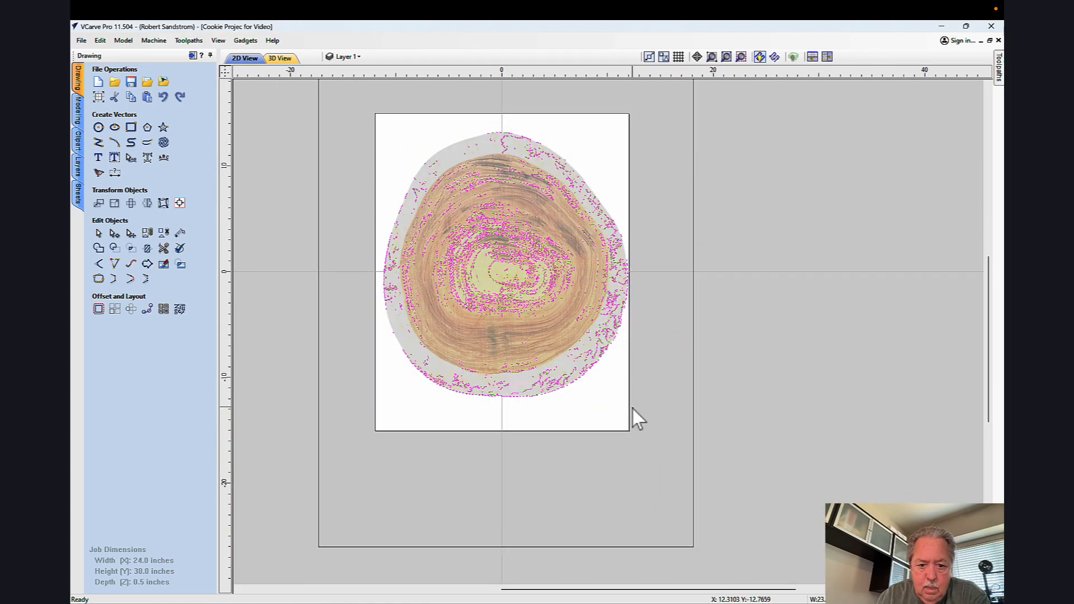
{"action": "right_click", "coordinate": [591, 361]}
{"action": "left_click", "coordinate": [633, 133]}
Step: Preview a grouped color trace of the image for the second-darkest color, with corner fit 45% and noise filter 8 pixels
{"action": "scroll", "coordinate": [576, 191], "scroll_direction": "up", "scroll_amount": 2}
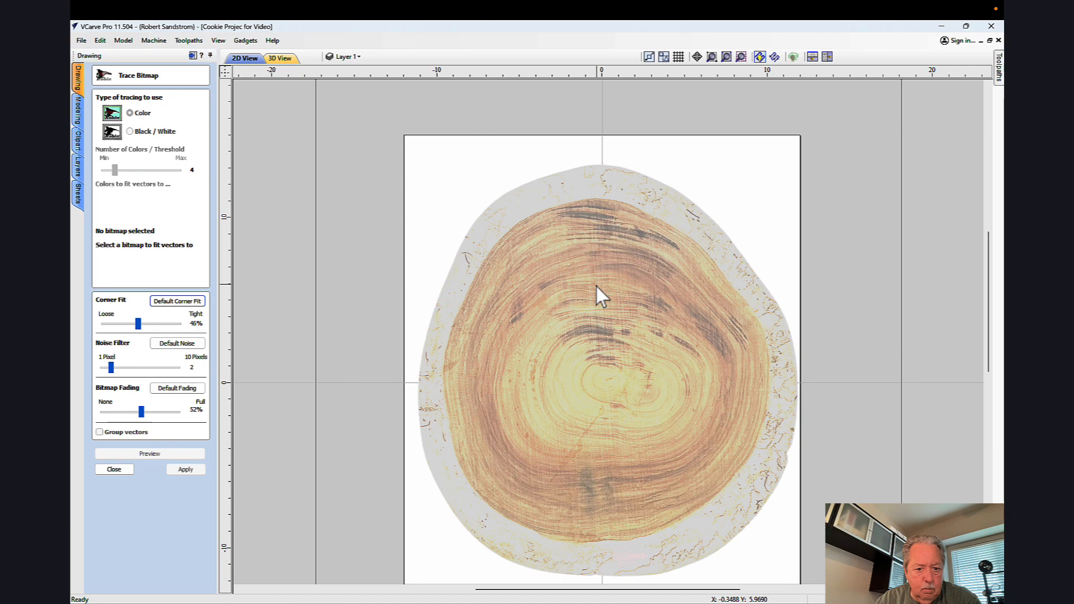
{"action": "left_click", "coordinate": [547, 280]}
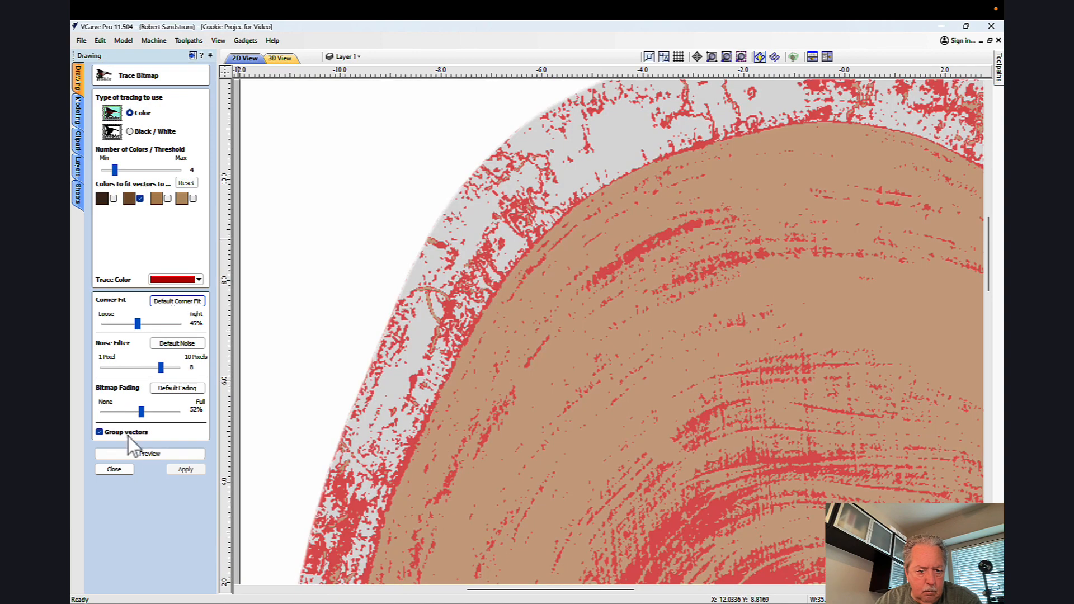
{"action": "left_click", "coordinate": [138, 457]}
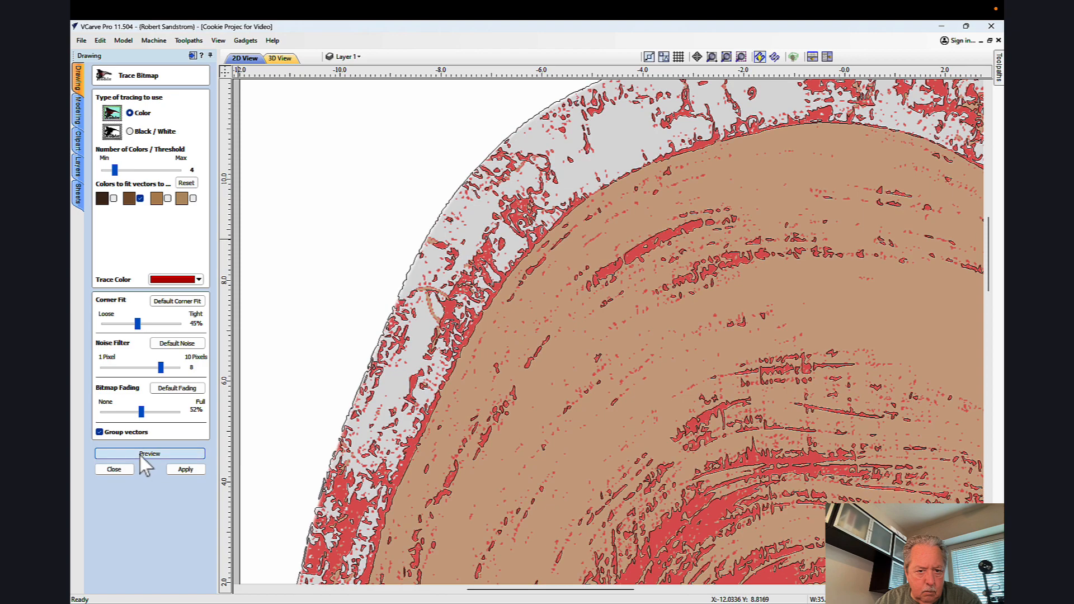
Step: Check the previewed outline along the outer bark edge, apply the trace and close the bitmap trace
{"action": "scroll", "coordinate": [488, 335], "scroll_direction": "up", "scroll_amount": 1}
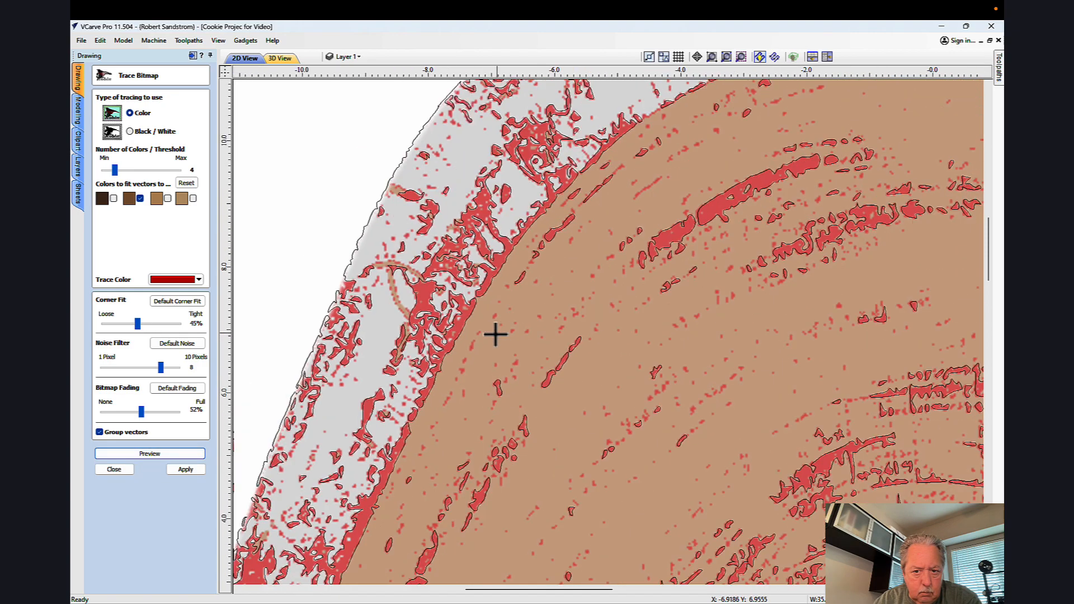
{"action": "scroll", "coordinate": [496, 334], "scroll_direction": "down", "scroll_amount": 5}
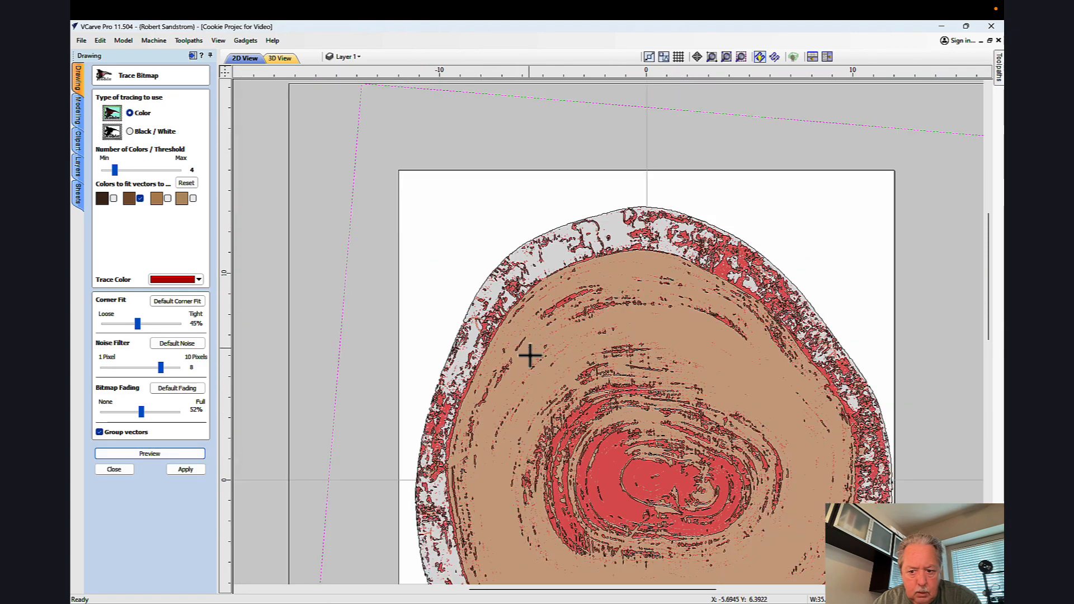
{"action": "scroll", "coordinate": [556, 387], "scroll_direction": "down", "scroll_amount": 1}
{"action": "middle_click_drag", "start_coordinate": [556, 387], "coordinate": [555, 344]}
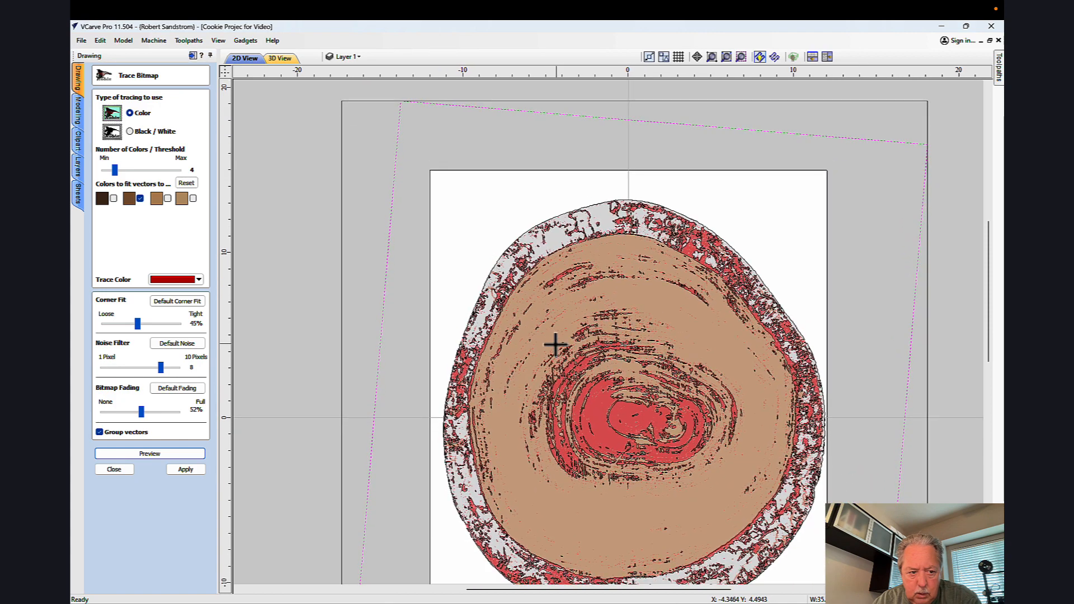
{"action": "scroll", "coordinate": [535, 332], "scroll_direction": "up", "scroll_amount": 1}
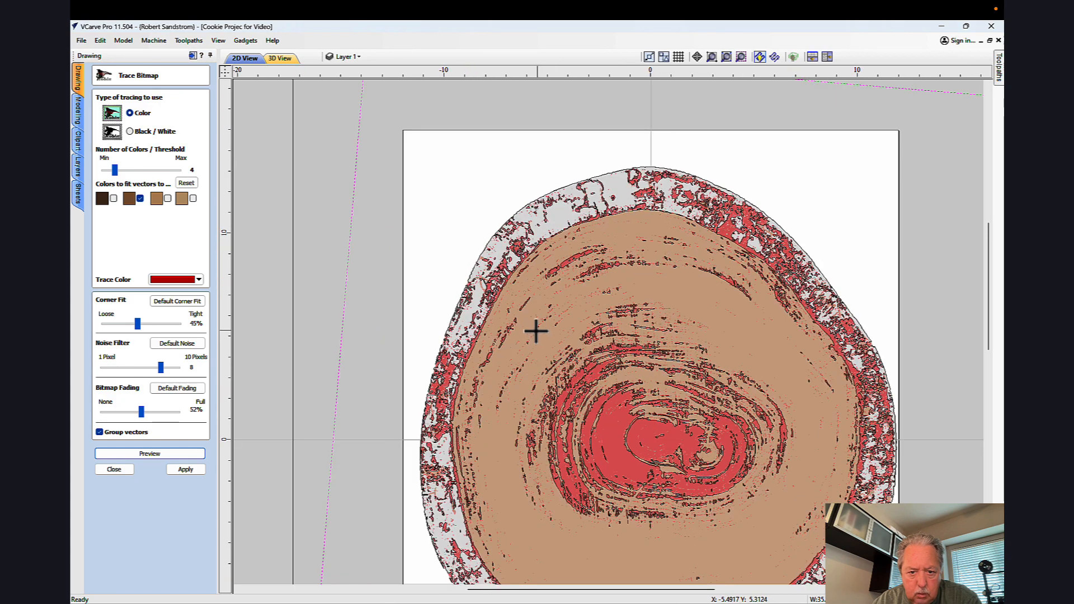
{"action": "left_click", "coordinate": [173, 455]}
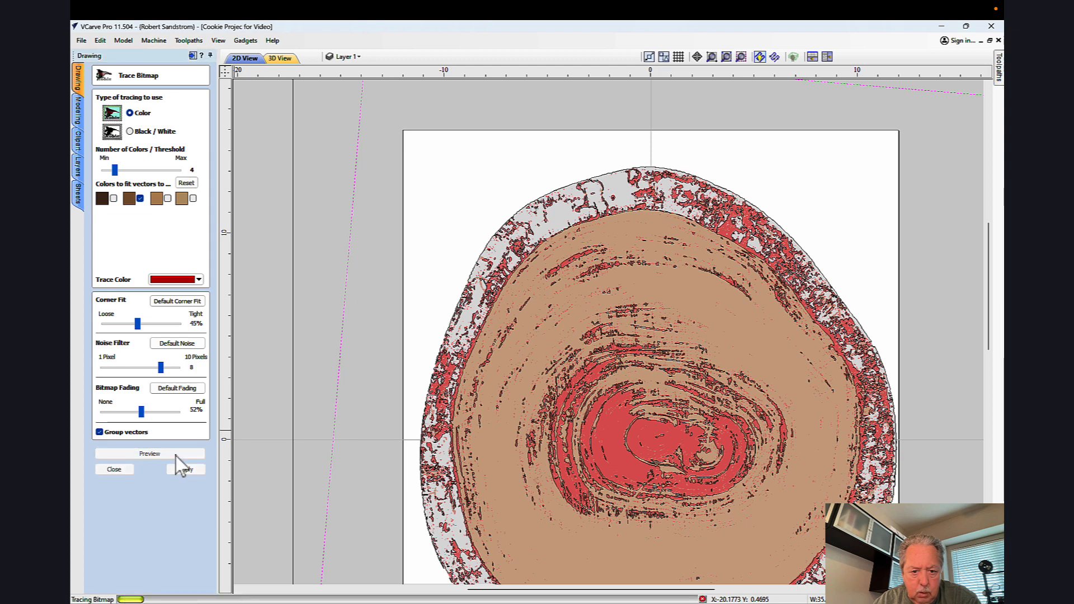
{"action": "left_click", "coordinate": [186, 470]}
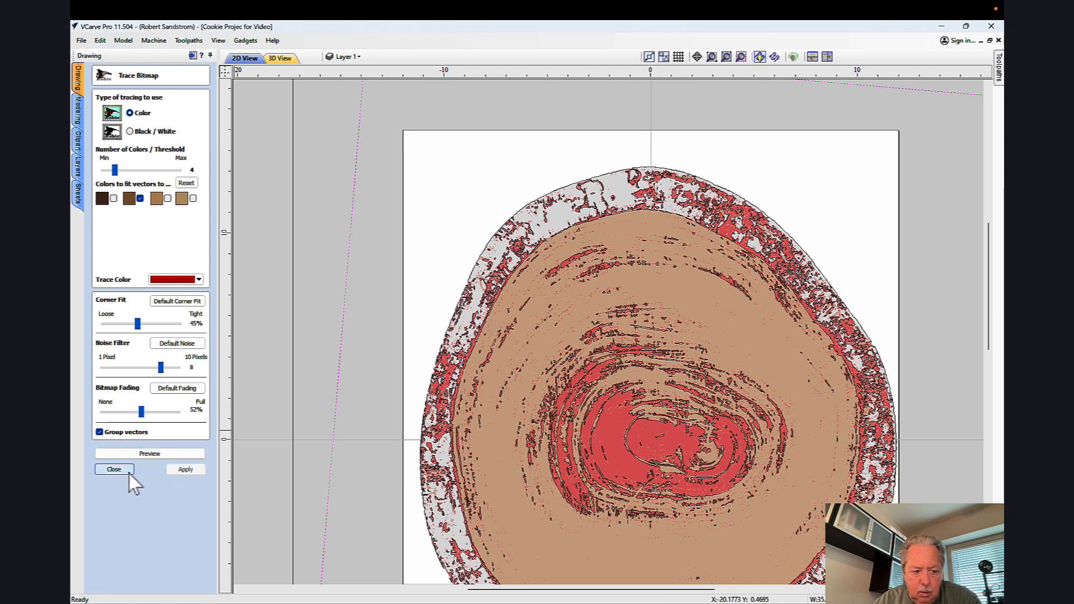
{"action": "left_click", "coordinate": [123, 471]}
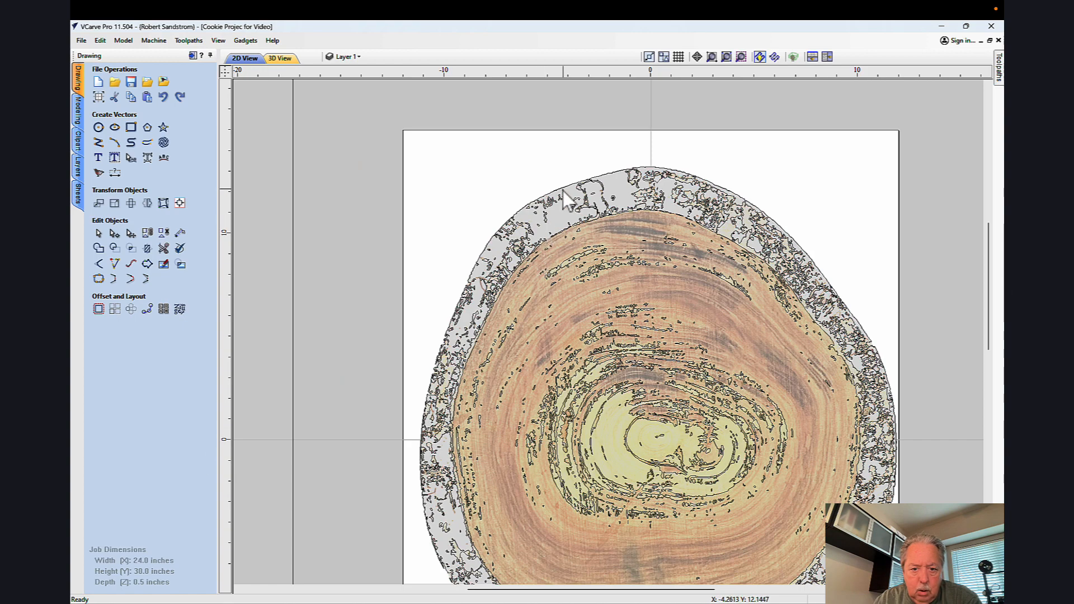
Step: Ungroup all the newly traced vectors and clear the selection
{"action": "key", "text": "ctrl+a"}
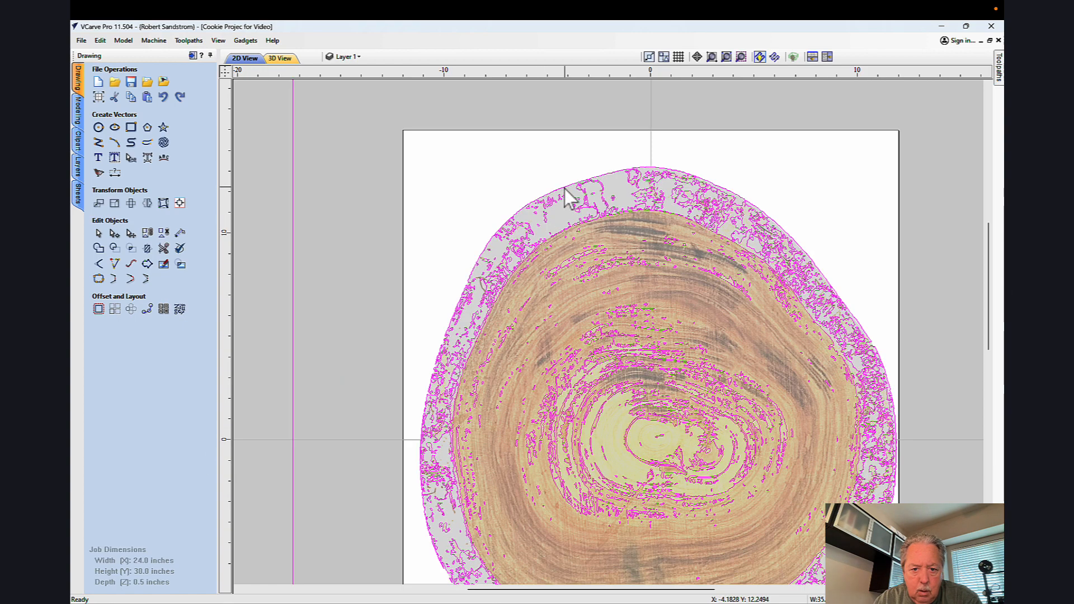
{"action": "right_click", "coordinate": [564, 188]}
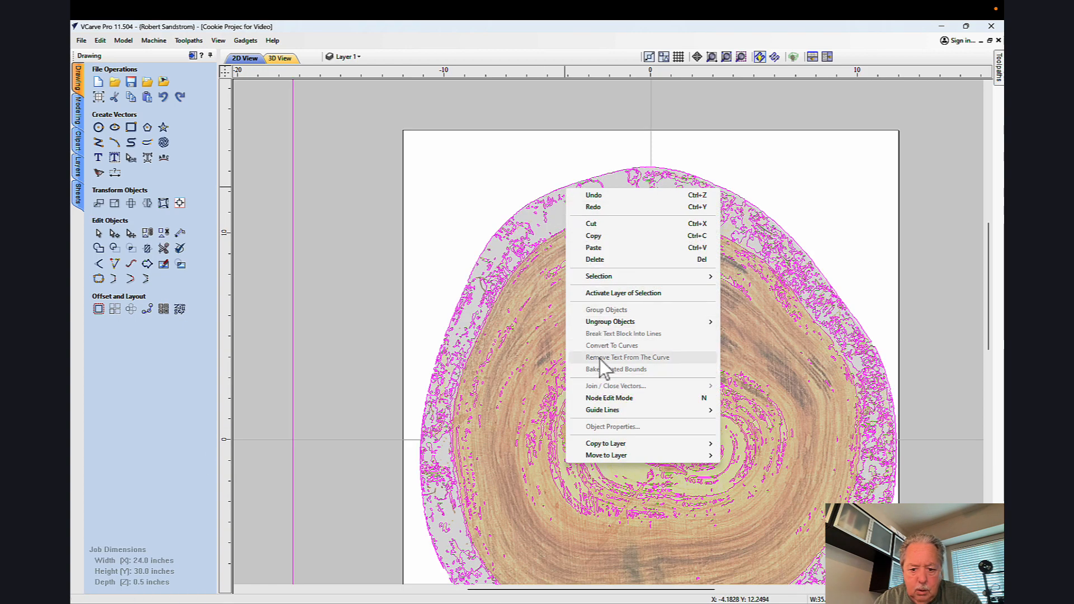
{"action": "mouse_move", "coordinate": [621, 322]}
{"action": "left_click", "coordinate": [742, 324]}
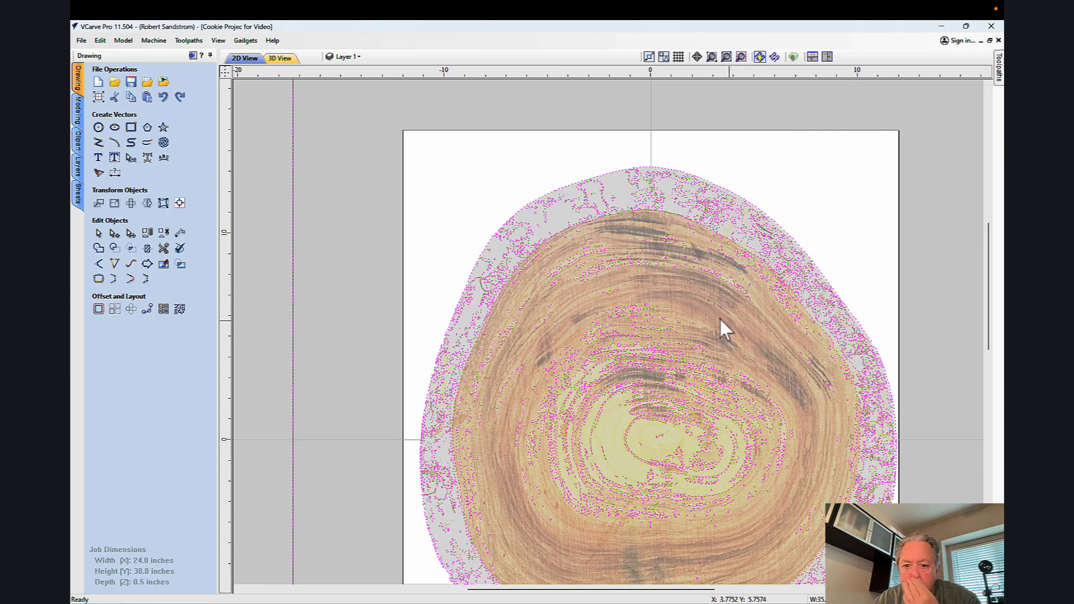
{"action": "left_click", "coordinate": [543, 180]}
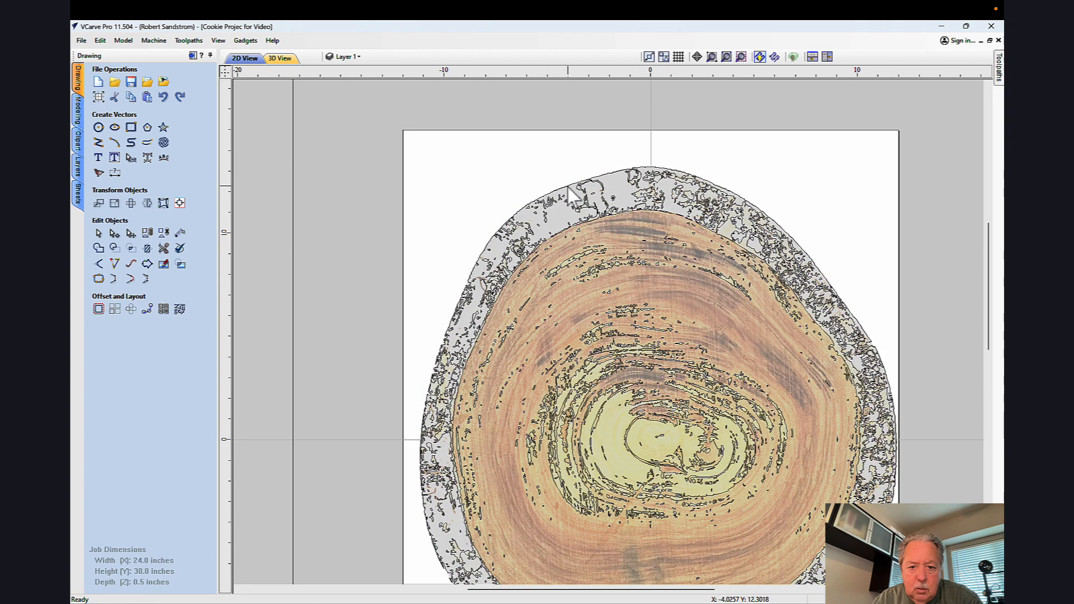
Step: Move the traced outer bark outline to a new layer named Outer Cookie with a blue drawing color, and clear the selection
{"action": "left_click", "coordinate": [568, 188]}
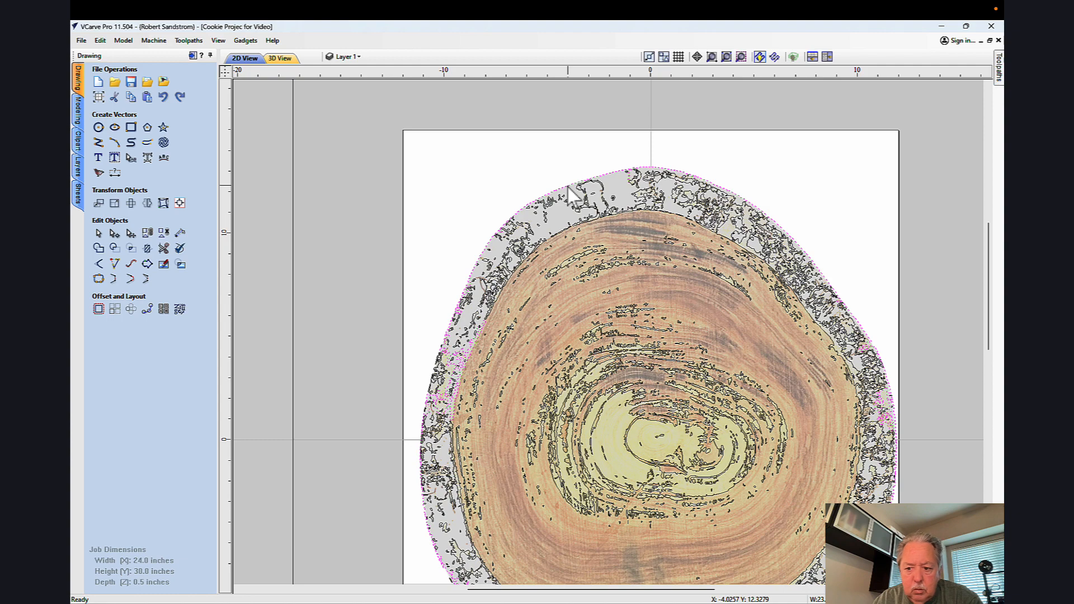
{"action": "right_click", "coordinate": [569, 187]}
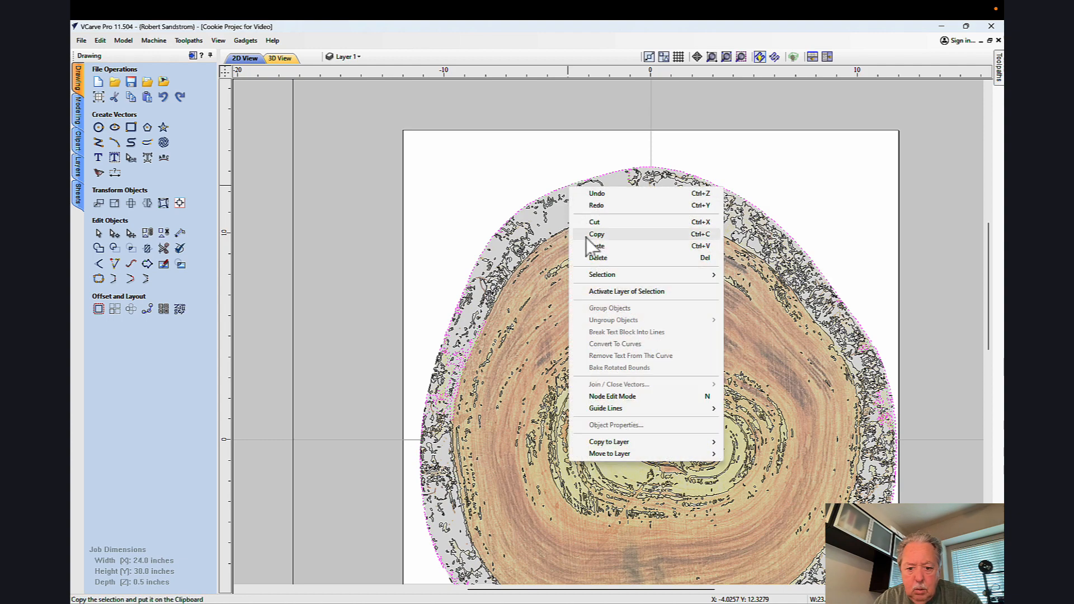
{"action": "left_click", "coordinate": [744, 454]}
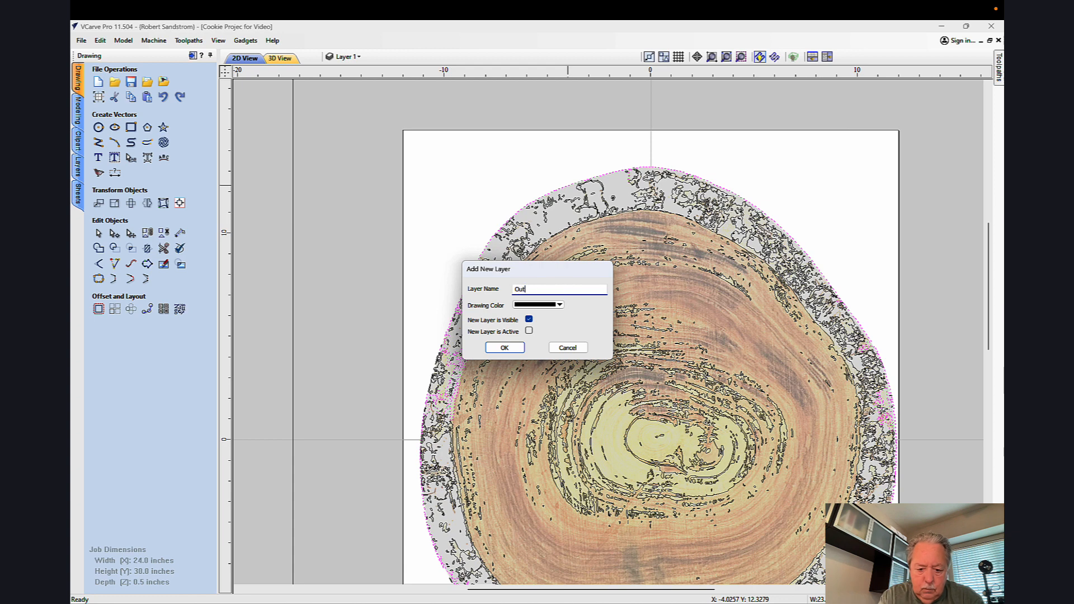
{"action": "type", "text": "Outer Cooki"}
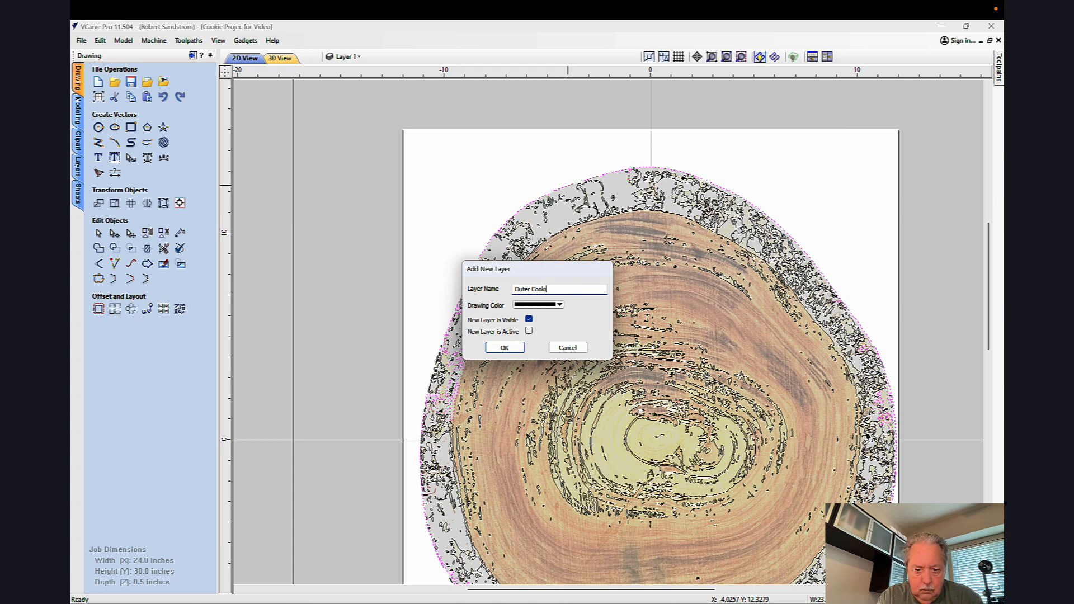
{"action": "type", "text": "e"}
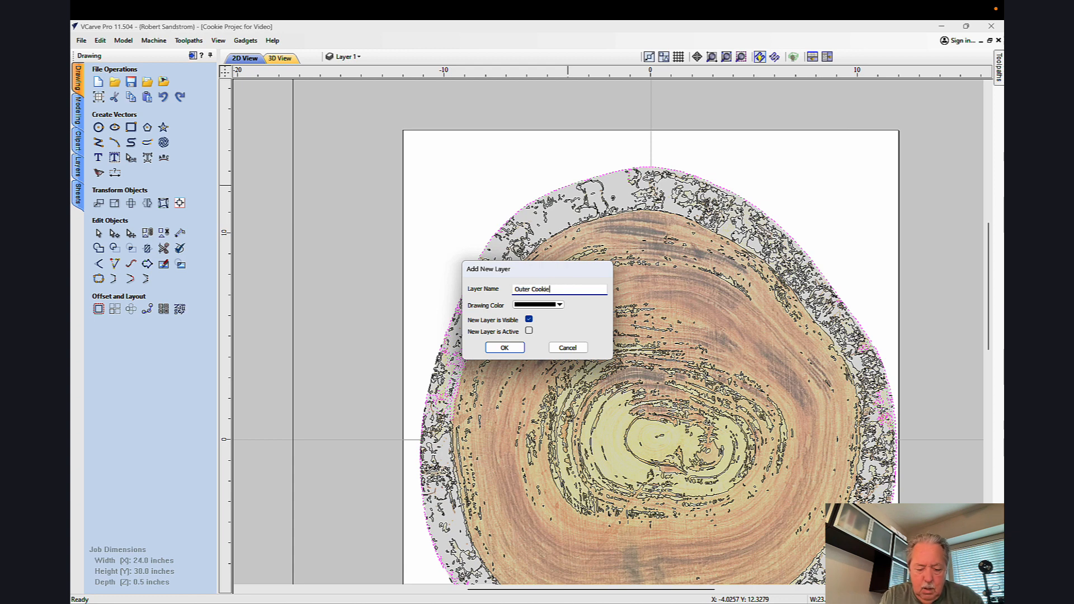
{"action": "left_click", "coordinate": [560, 305]}
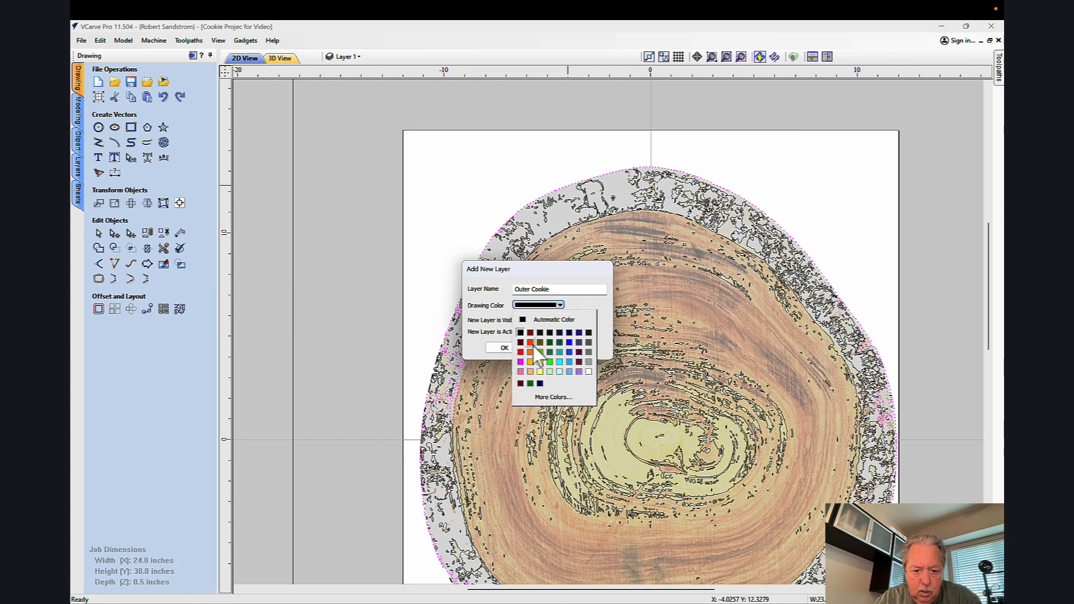
{"action": "left_click", "coordinate": [570, 342]}
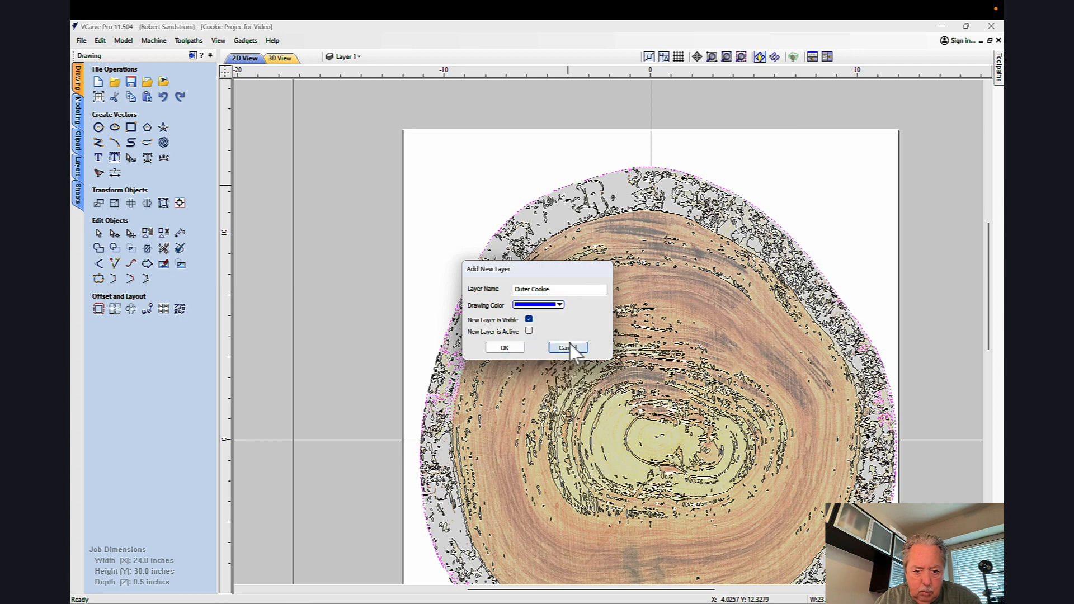
{"action": "left_click", "coordinate": [505, 348]}
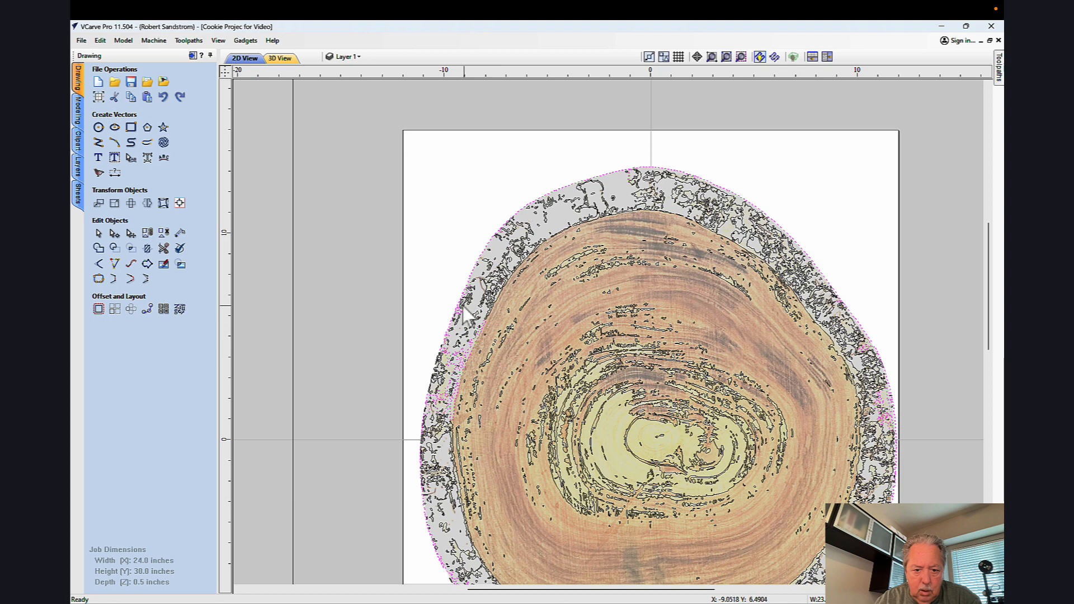
{"action": "left_click", "coordinate": [435, 283]}
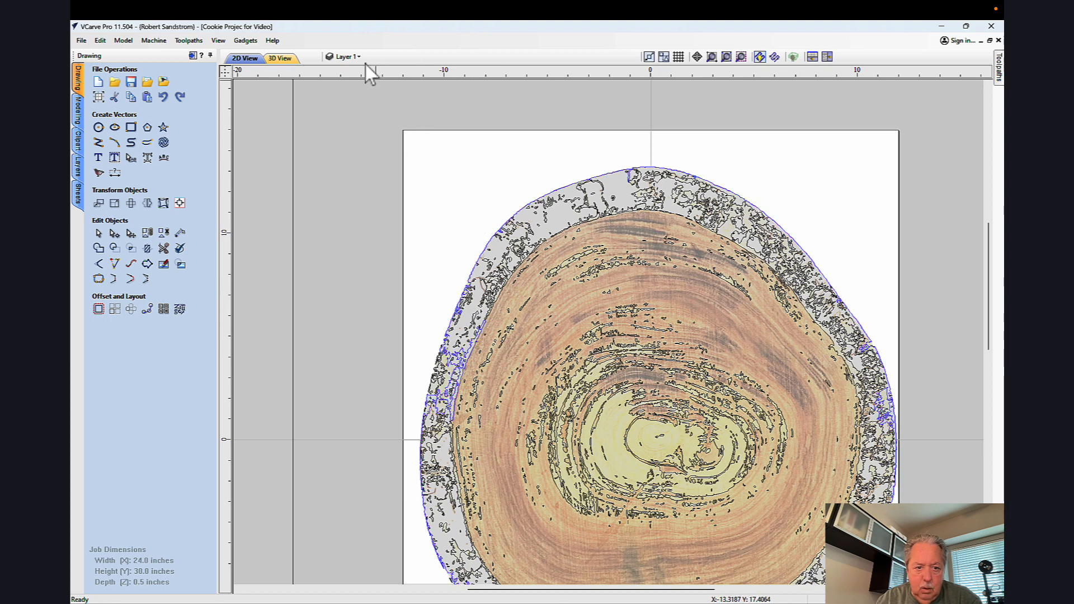
Step: Hide the Outer Cookie layer
{"action": "left_click", "coordinate": [348, 57]}
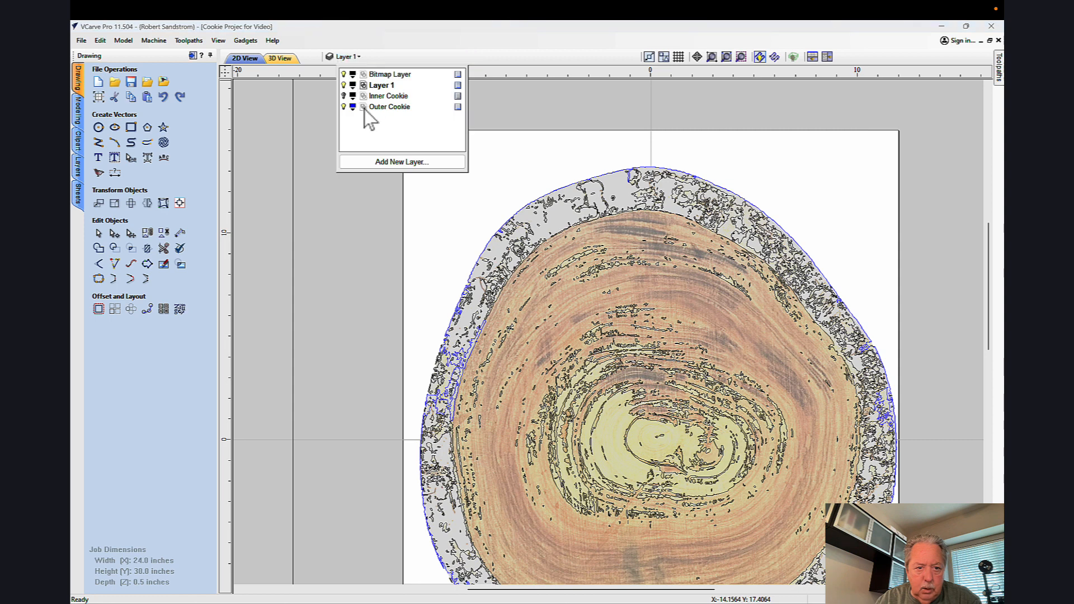
{"action": "left_click", "coordinate": [421, 174]}
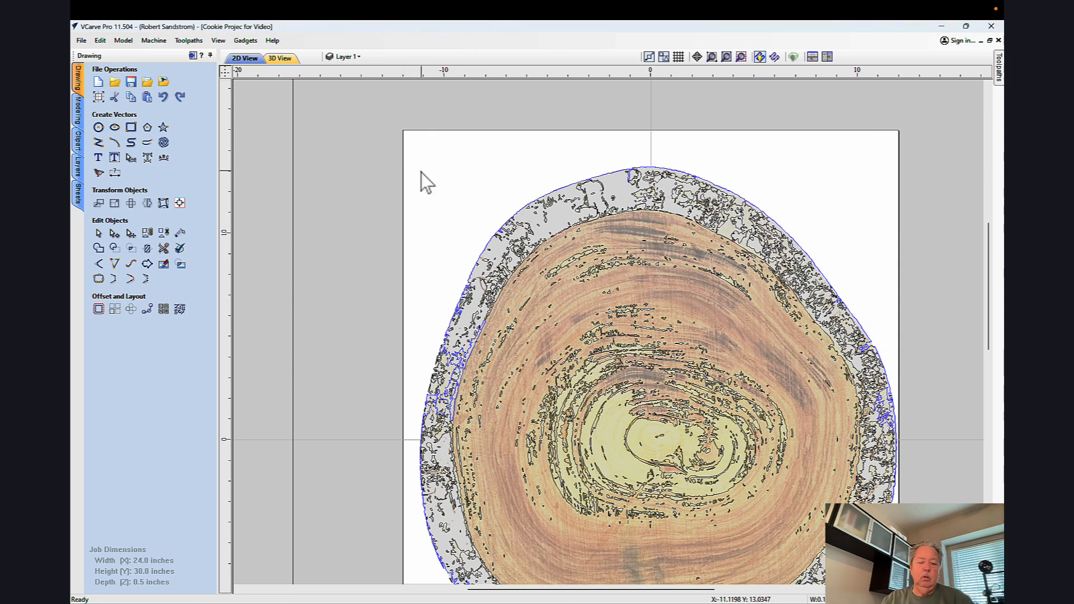
{"action": "left_click", "coordinate": [346, 56]}
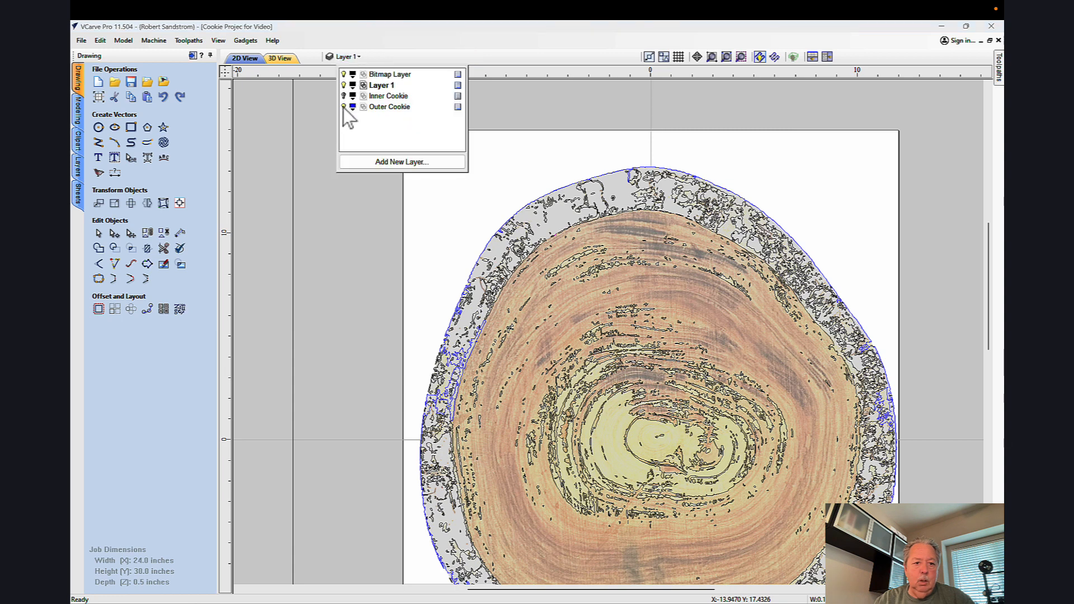
{"action": "left_click", "coordinate": [343, 106]}
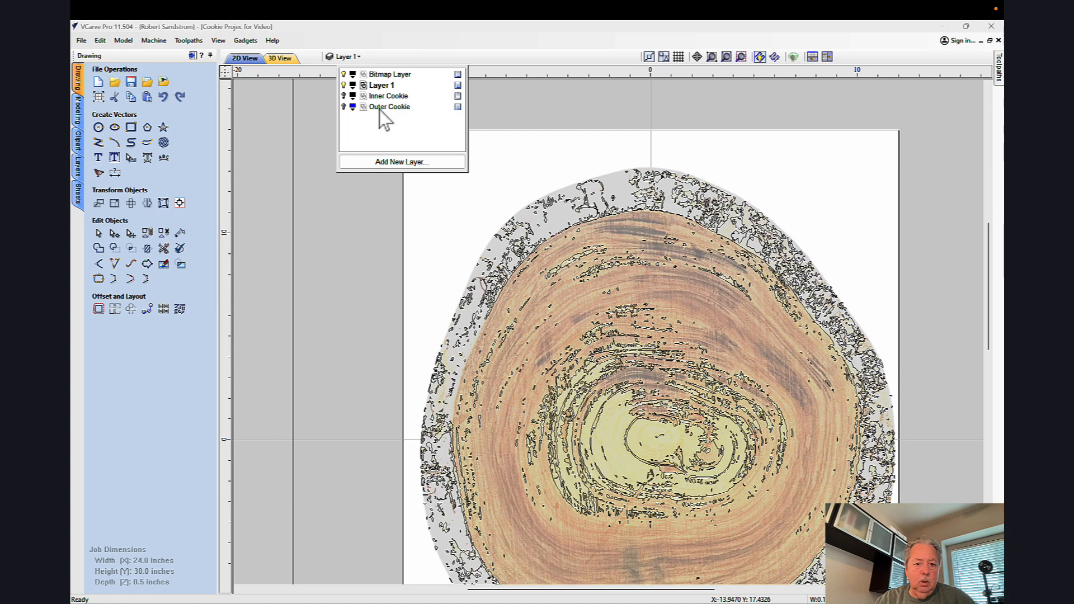
{"action": "left_click", "coordinate": [441, 232]}
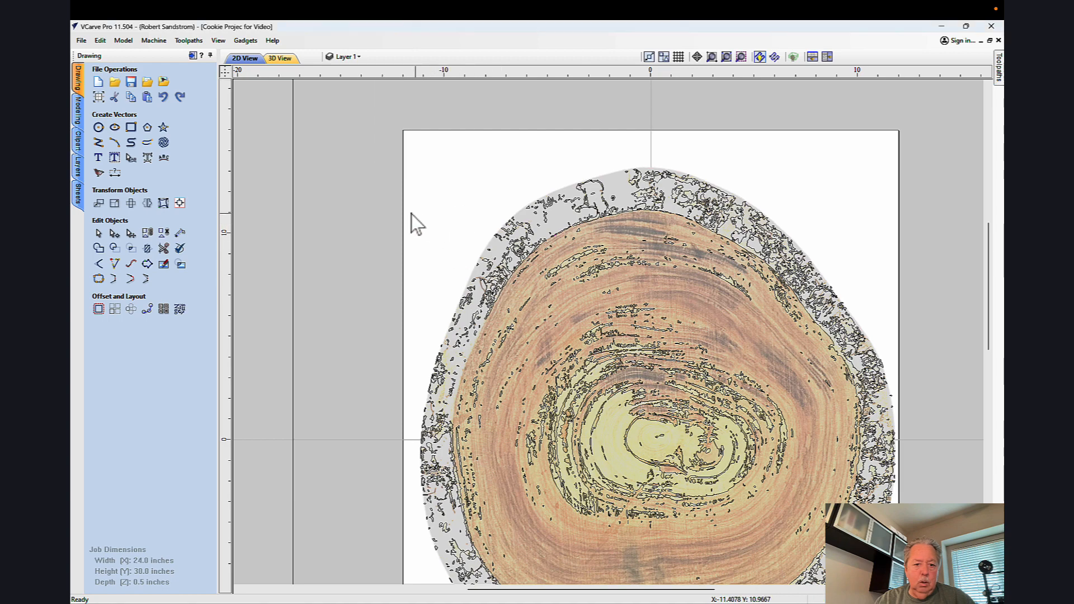
Step: Select all the leftover traced vectors across the wood cookie image and delete them
{"action": "scroll", "coordinate": [410, 213], "scroll_direction": "up", "scroll_amount": 1}
{"action": "scroll", "coordinate": [408, 213], "scroll_direction": "down", "scroll_amount": 3}
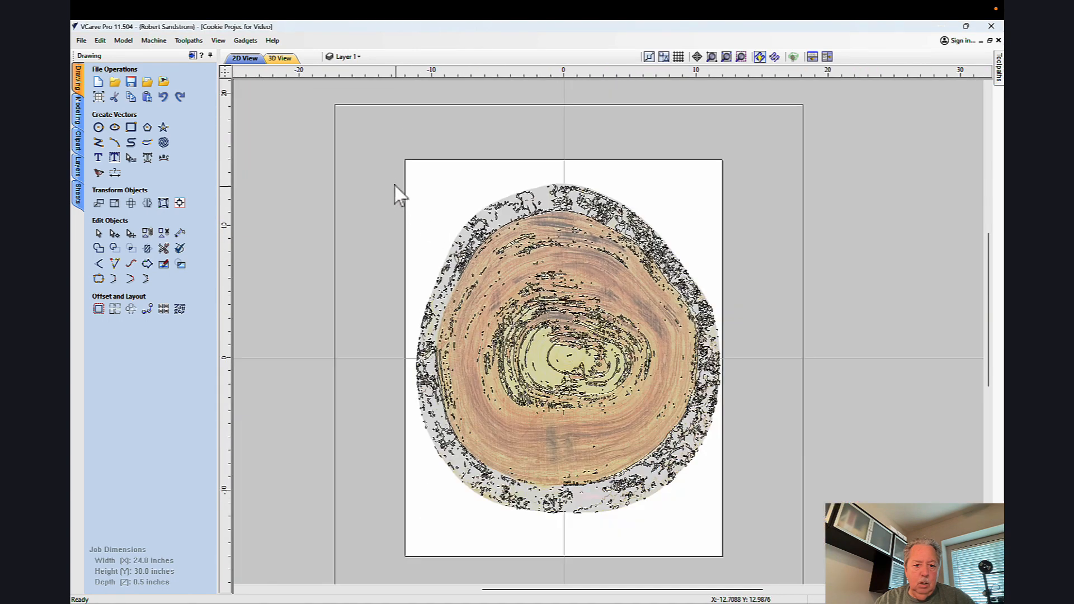
{"action": "left_click_drag", "start_coordinate": [391, 164], "coordinate": [726, 528]}
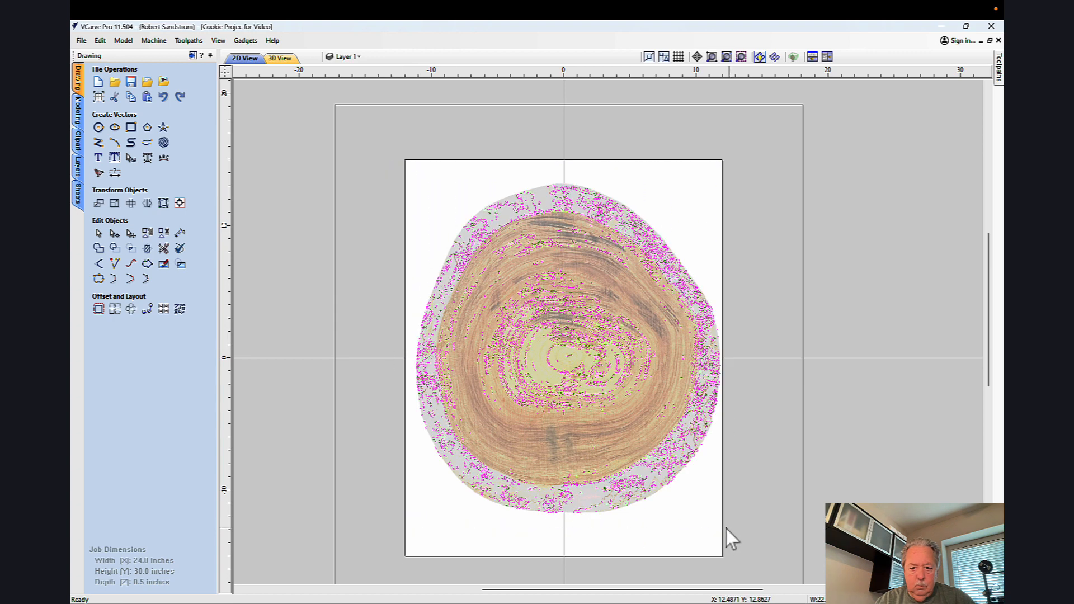
{"action": "right_click", "coordinate": [678, 468]}
{"action": "left_click", "coordinate": [706, 269]}
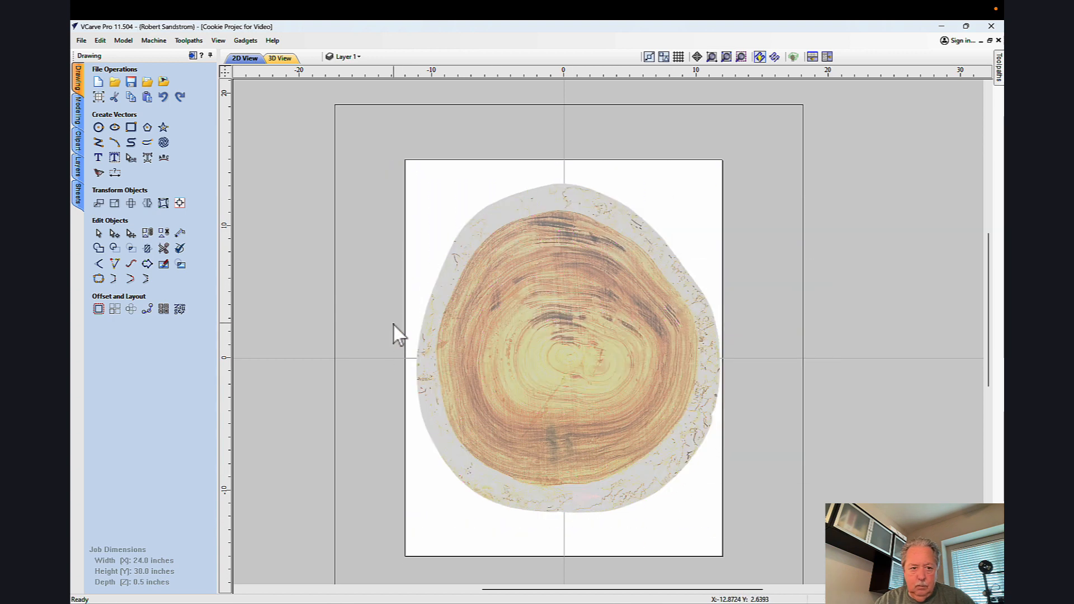
Step: Make the Inner Cookie and Outer Cookie layers visible and inspect both outlines over the image
{"action": "left_click", "coordinate": [348, 58]}
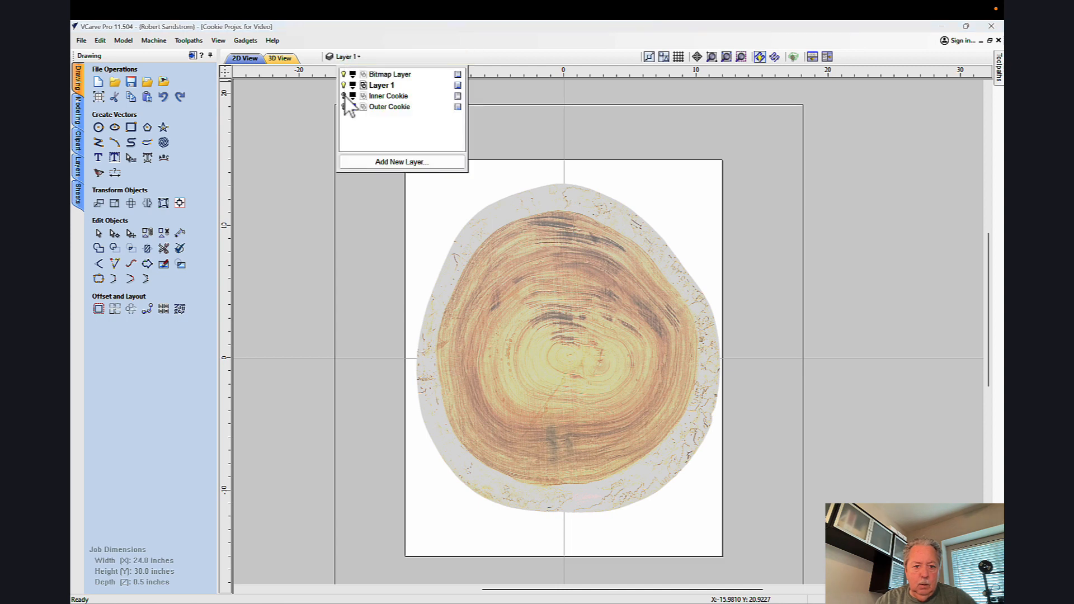
{"action": "left_click", "coordinate": [344, 96]}
{"action": "left_click", "coordinate": [344, 107]}
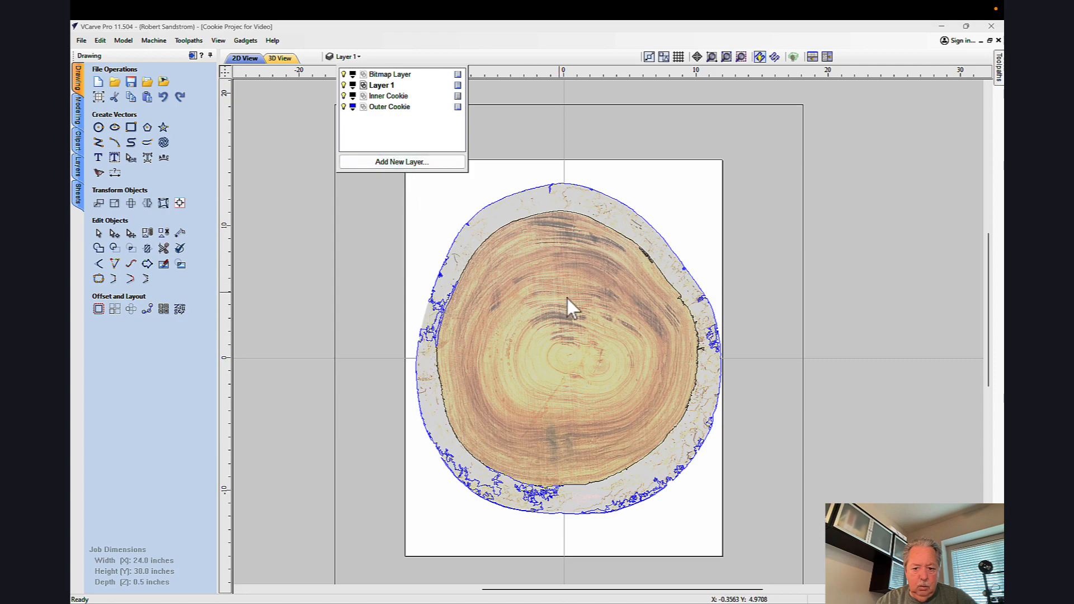
{"action": "scroll", "coordinate": [459, 425], "scroll_direction": "down", "scroll_amount": 2}
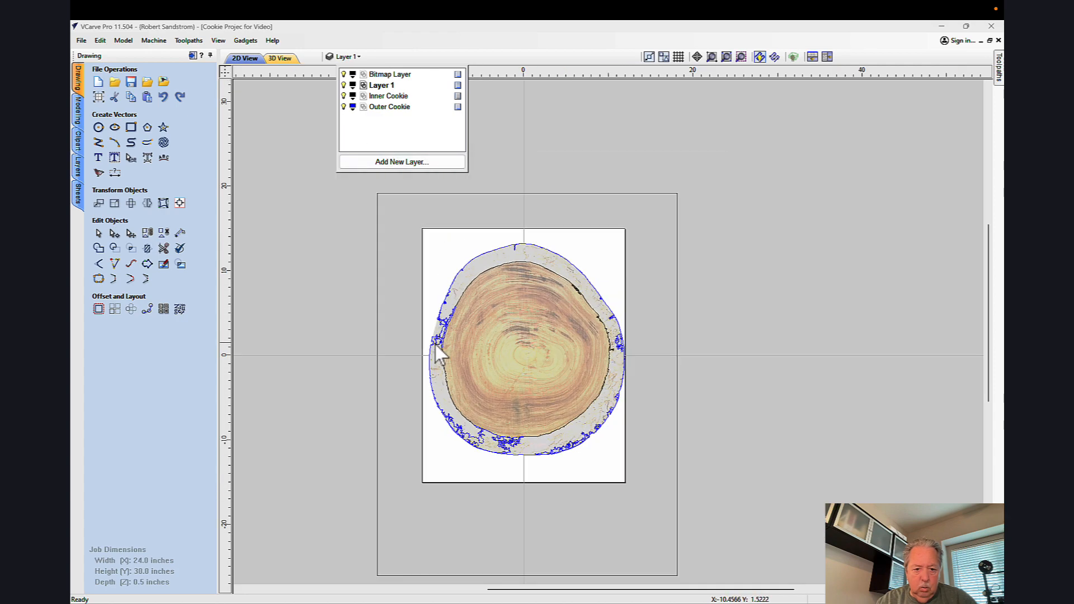
{"action": "scroll", "coordinate": [442, 355], "scroll_direction": "up", "scroll_amount": 4}
{"action": "scroll", "coordinate": [442, 355], "scroll_direction": "up", "scroll_amount": 3}
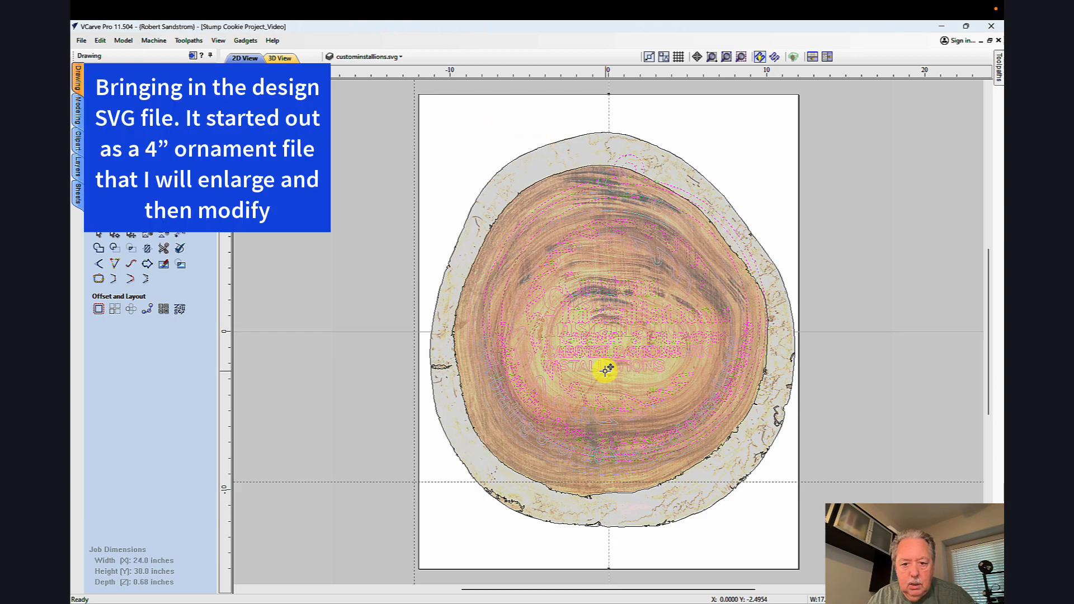
Step: Position the enlarged ornament design inside the inner cookie outline, hide the Bitmap Layer, and clear the selection
{"action": "left_click_drag", "start_coordinate": [605, 371], "coordinate": [605, 371]}
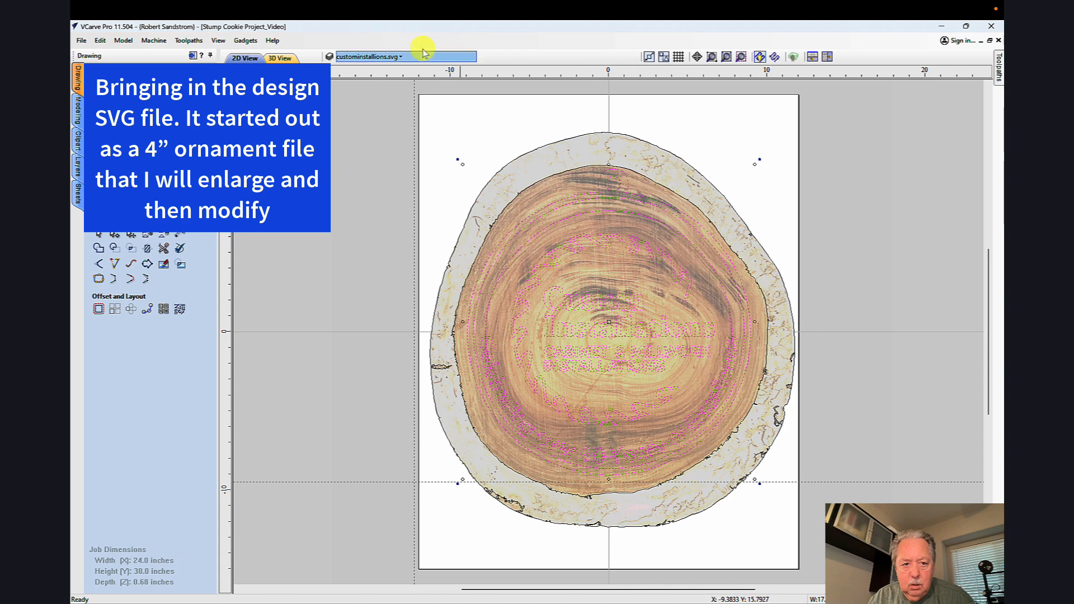
{"action": "left_click", "coordinate": [370, 57]}
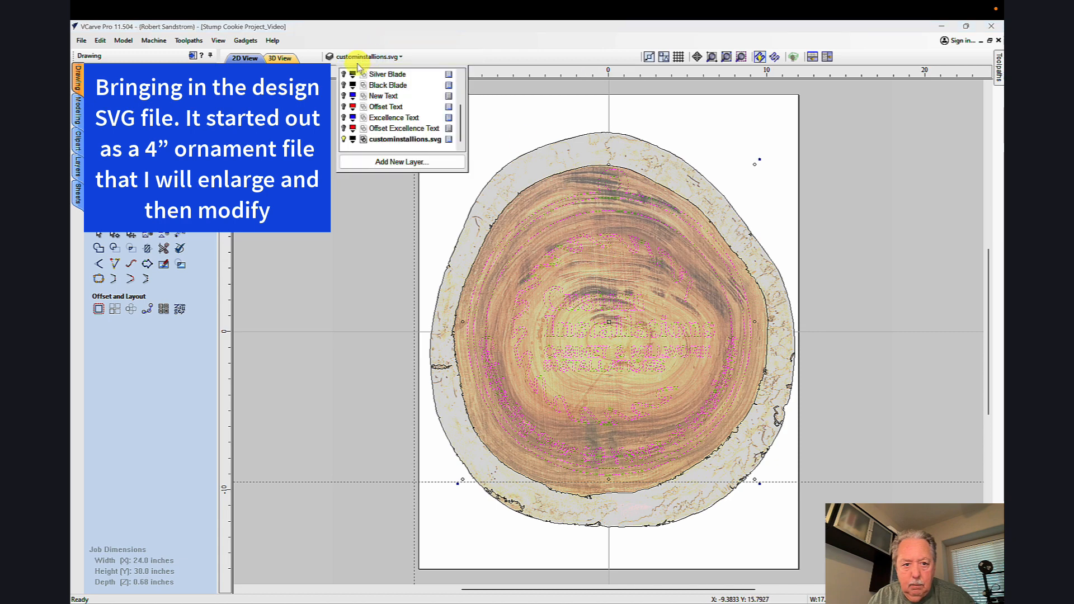
{"action": "scroll", "coordinate": [459, 111], "scroll_direction": "up", "scroll_amount": 1}
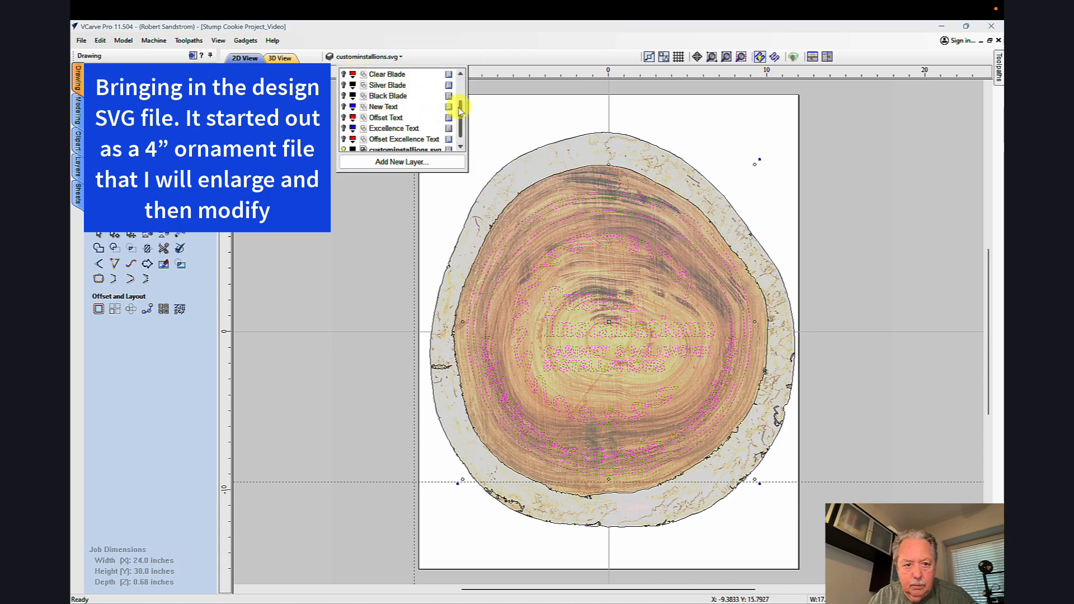
{"action": "scroll", "coordinate": [458, 111], "scroll_direction": "up", "scroll_amount": 4}
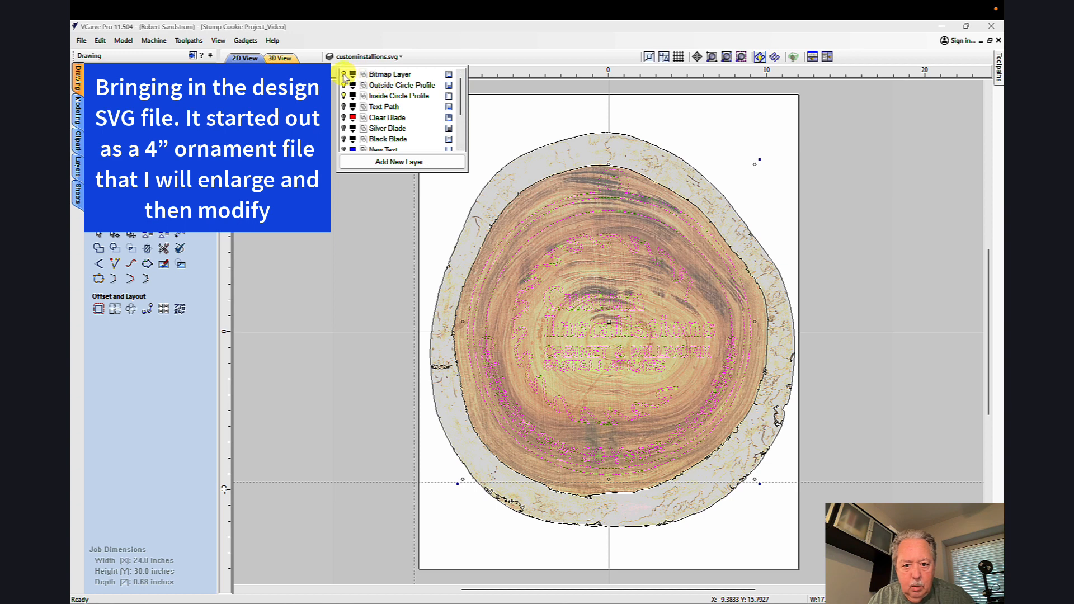
{"action": "left_click", "coordinate": [343, 75]}
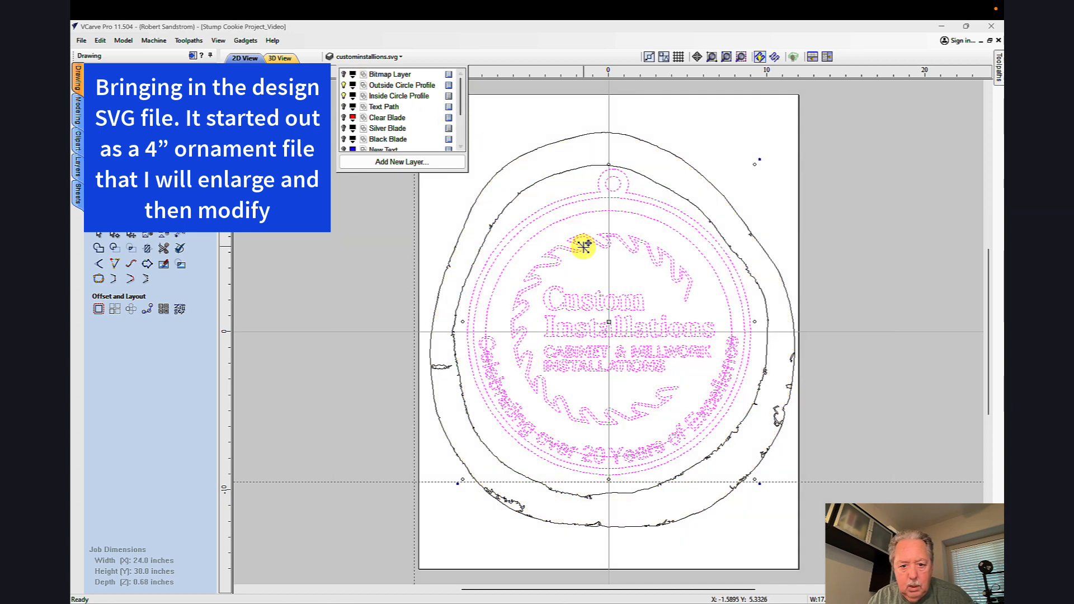
{"action": "left_click", "coordinate": [595, 281]}
{"action": "left_click", "coordinate": [594, 281]}
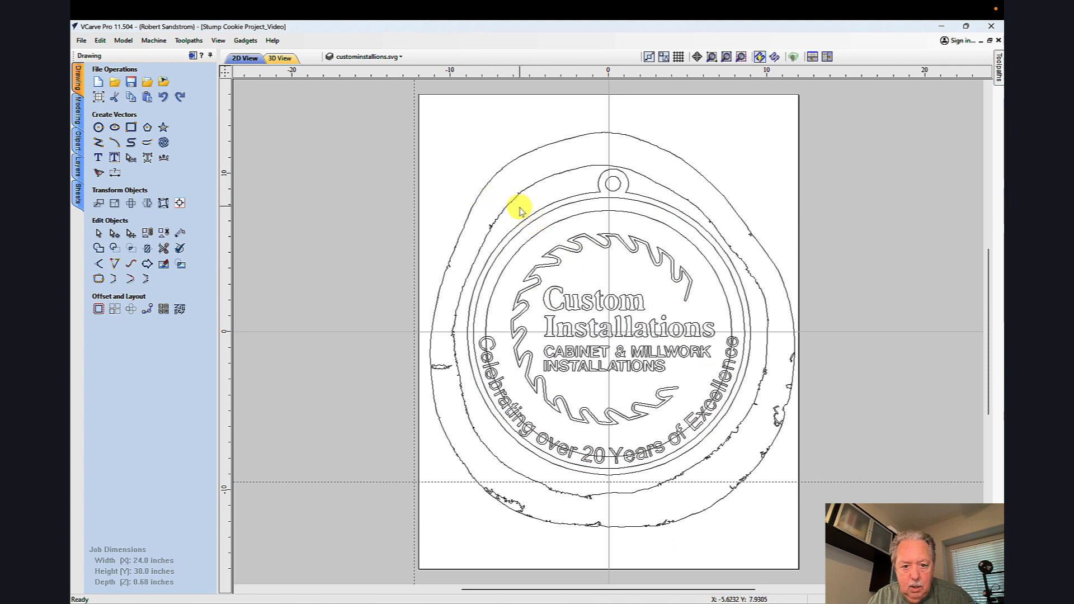
Step: Check that the saw blade and the letters of the Custom Installations text can be selected as separate vectors
{"action": "left_click", "coordinate": [594, 243]}
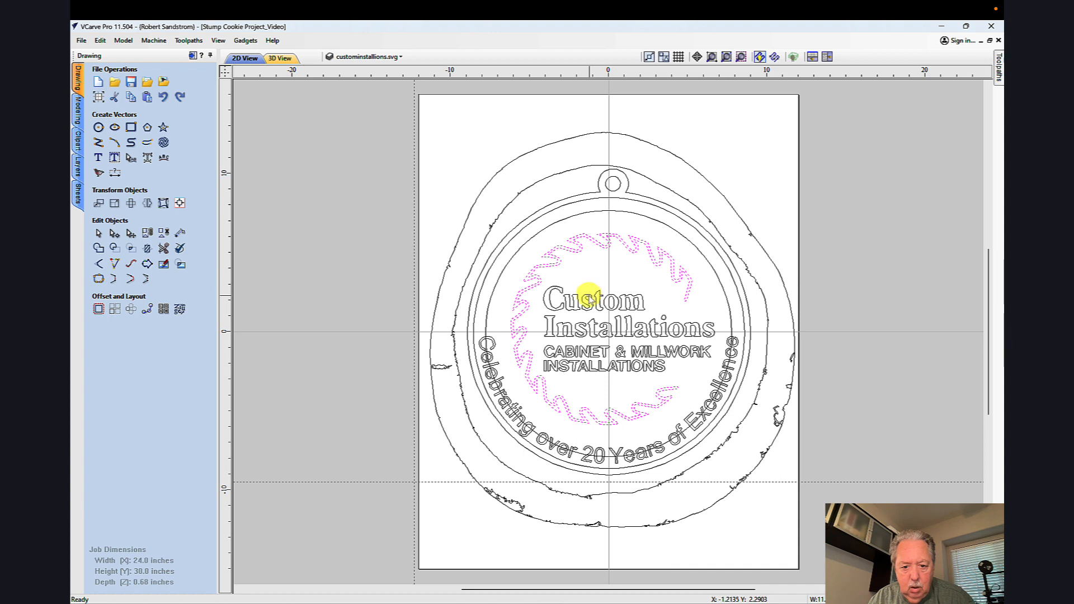
{"action": "left_click", "coordinate": [588, 297]}
{"action": "left_click", "coordinate": [593, 331]}
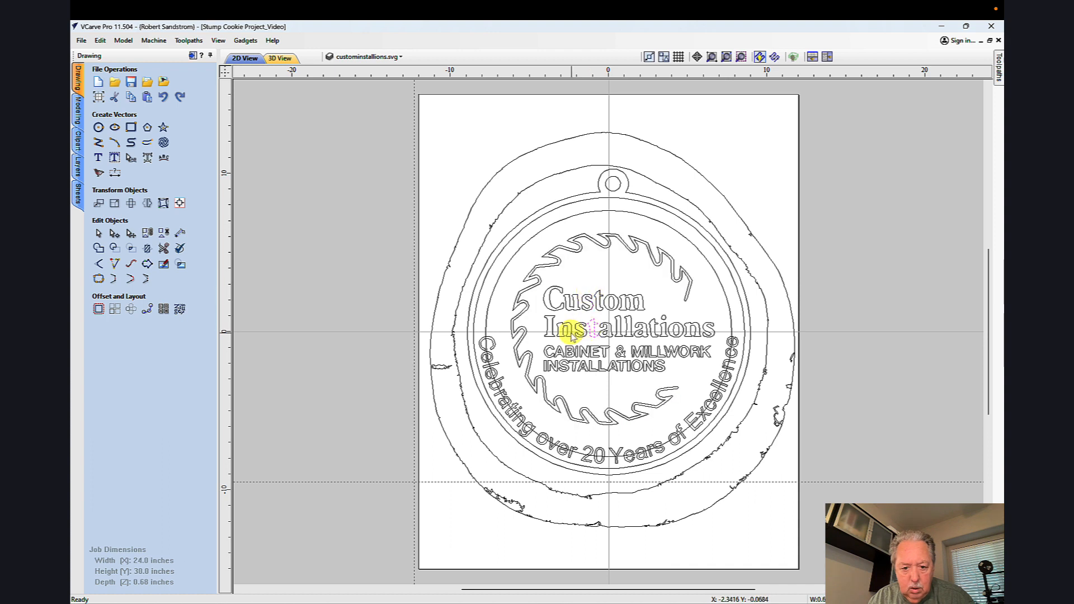
{"action": "left_click", "coordinate": [571, 333]}
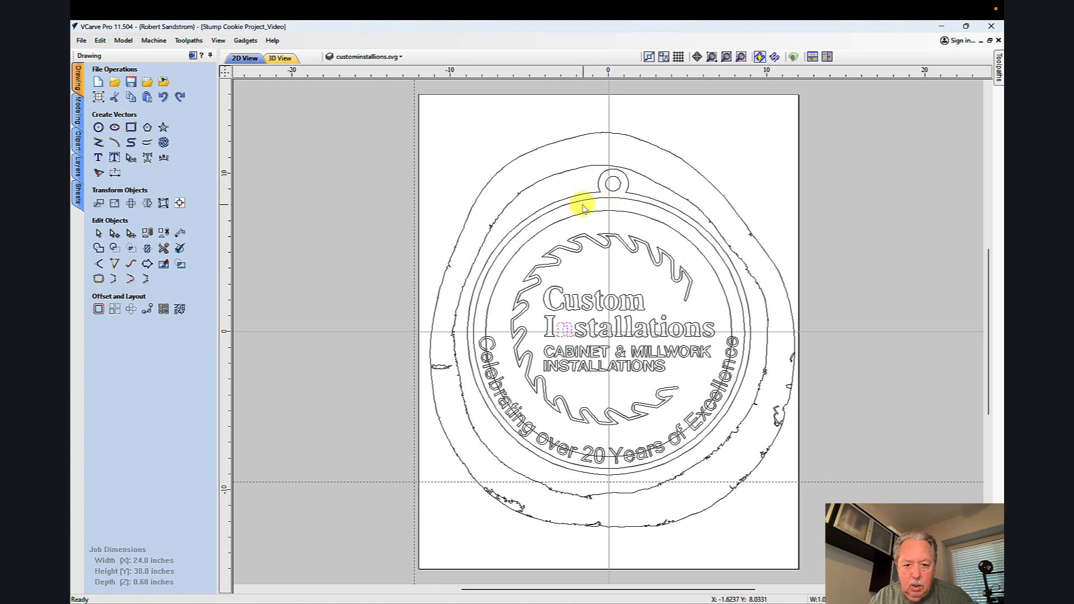
Step: Delete the ornament's two outer rings, including the hanger tab, and the small hanger hole
{"action": "left_click", "coordinate": [563, 195]}
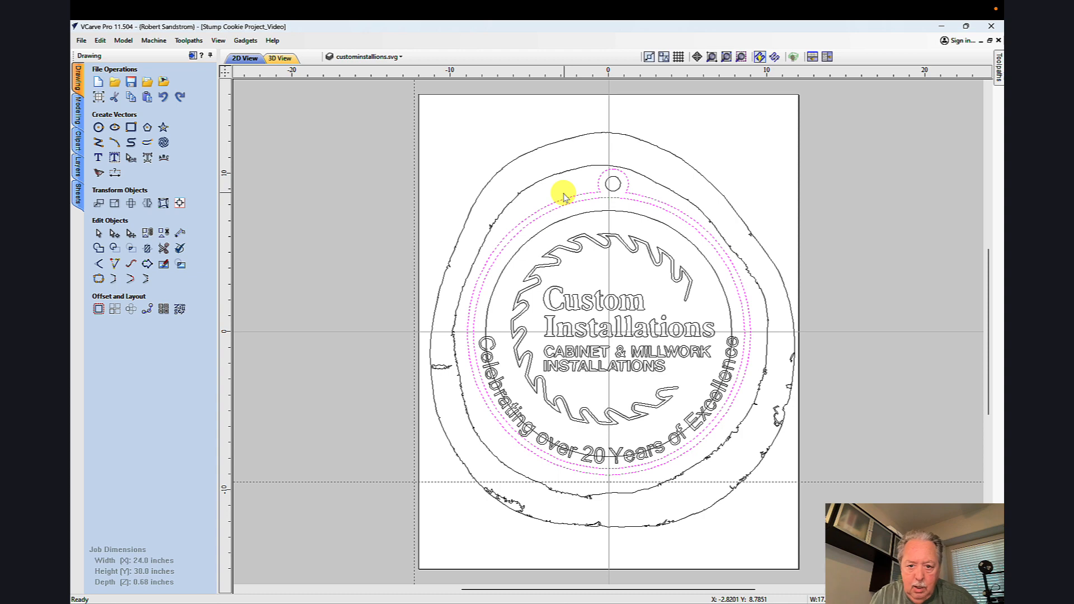
{"action": "right_click", "coordinate": [564, 196]}
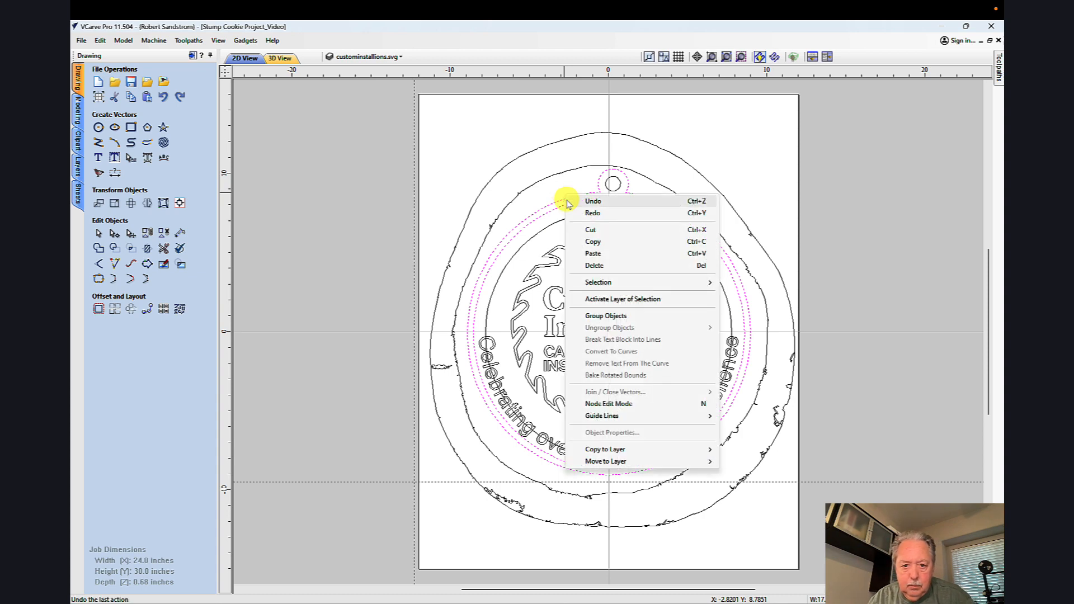
{"action": "left_click", "coordinate": [593, 265]}
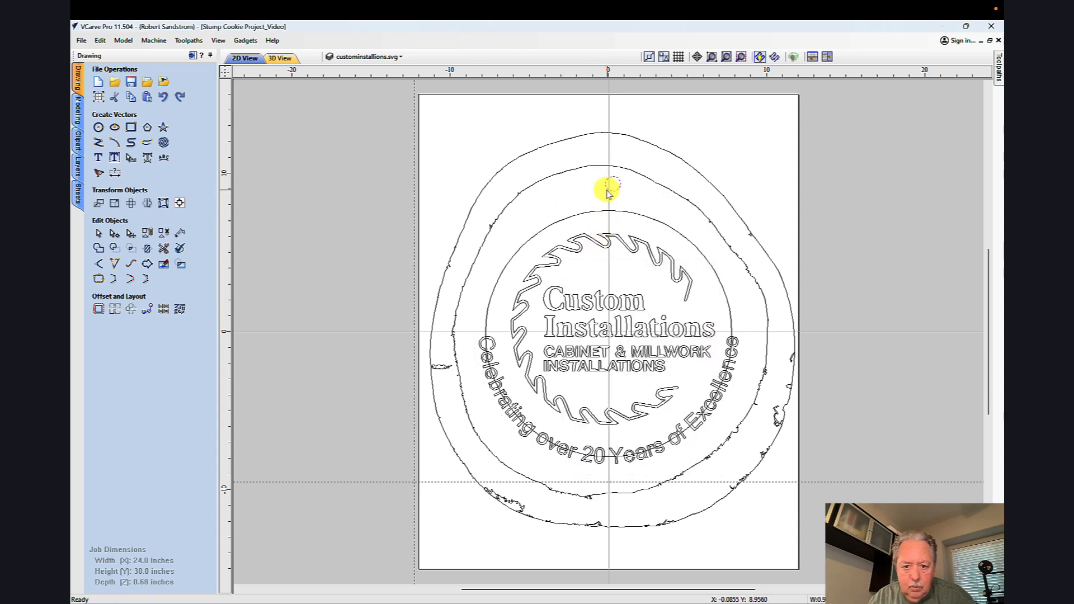
{"action": "right_click", "coordinate": [608, 193]}
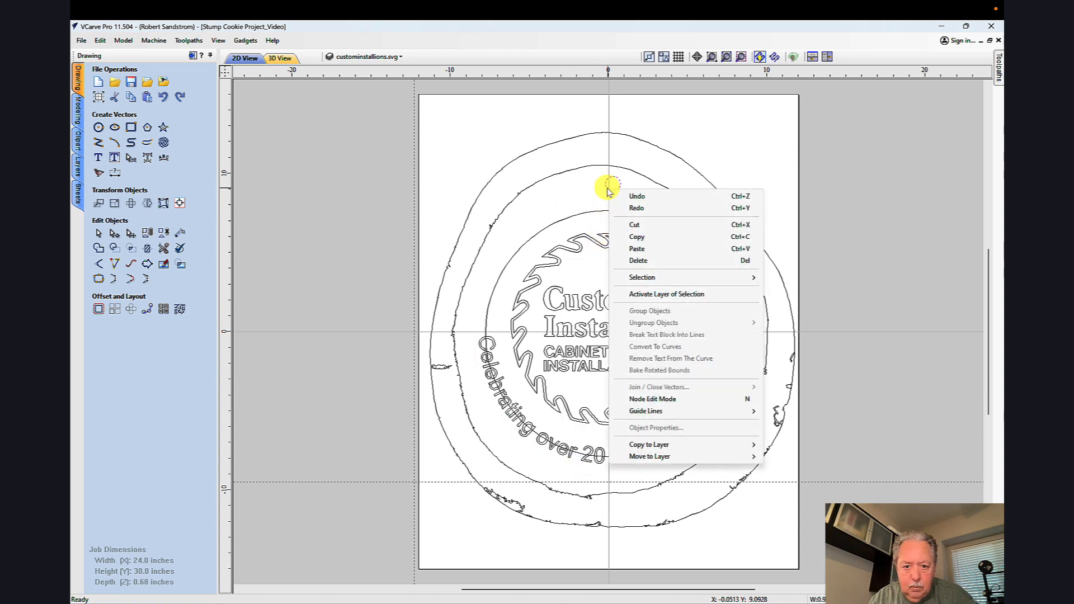
{"action": "left_click", "coordinate": [639, 260]}
Step: Delete the circle around the saw blade, plus all remaining blade and text vectors of the imported ornament
{"action": "left_click", "coordinate": [603, 212]}
{"action": "right_click", "coordinate": [605, 213]}
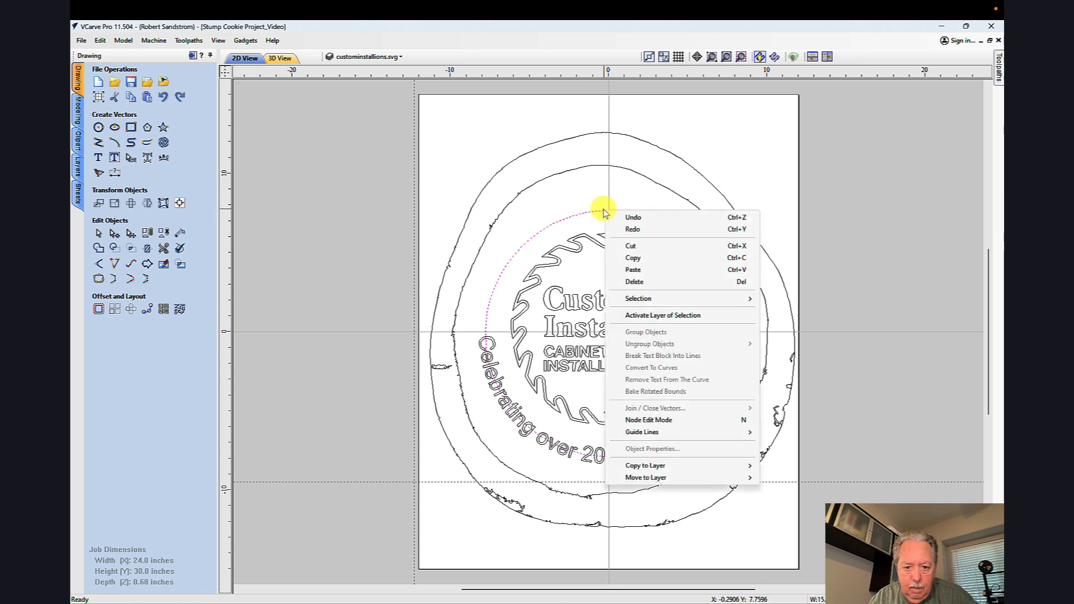
{"action": "left_click", "coordinate": [635, 281]}
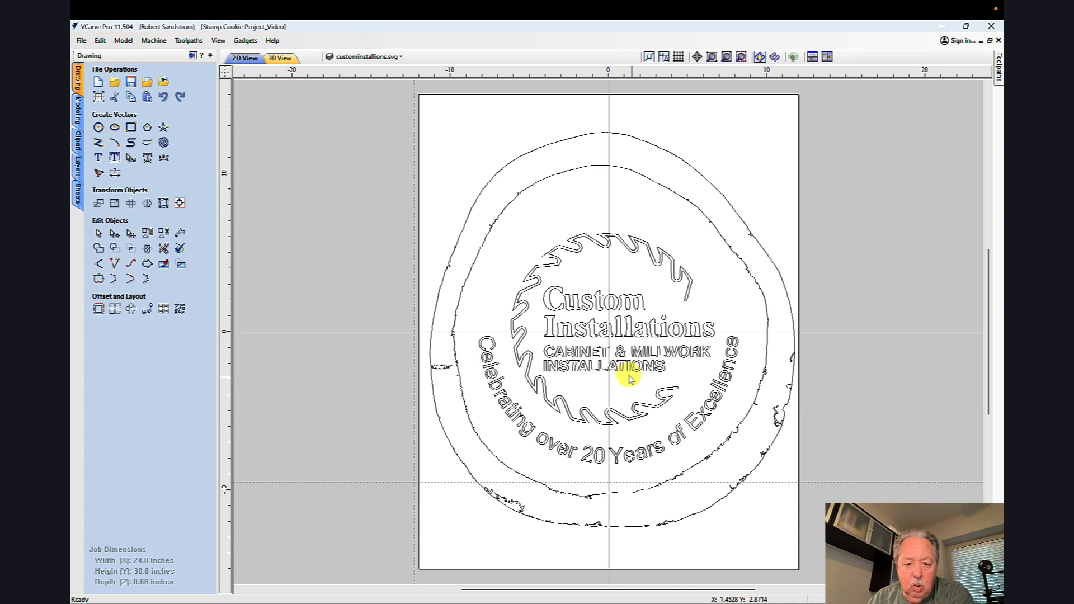
{"action": "left_click_drag", "start_coordinate": [439, 206], "coordinate": [747, 473]}
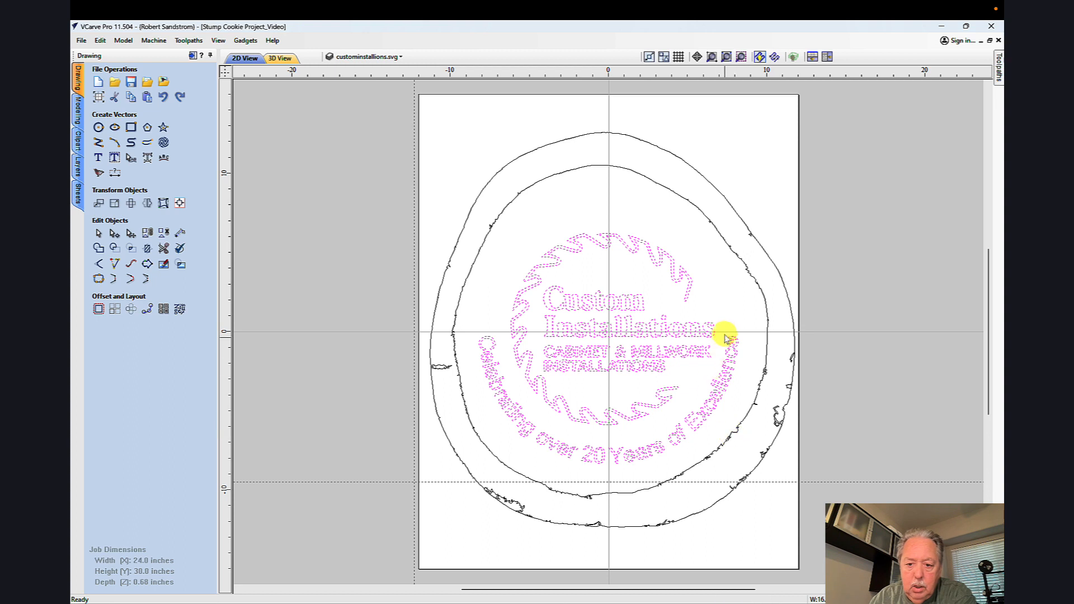
{"action": "right_click", "coordinate": [691, 301]}
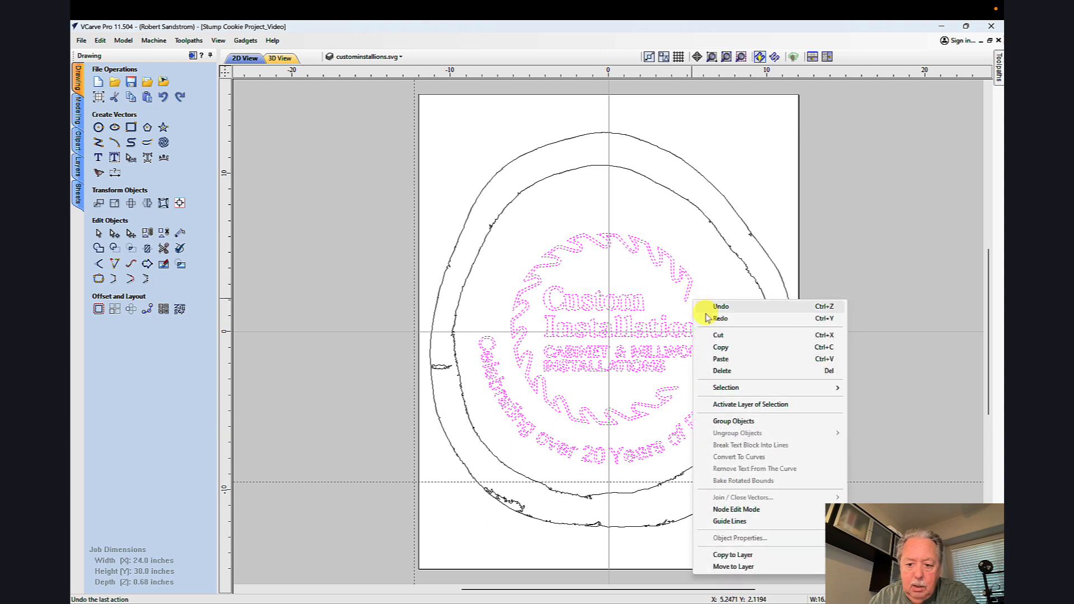
{"action": "left_click", "coordinate": [715, 370]}
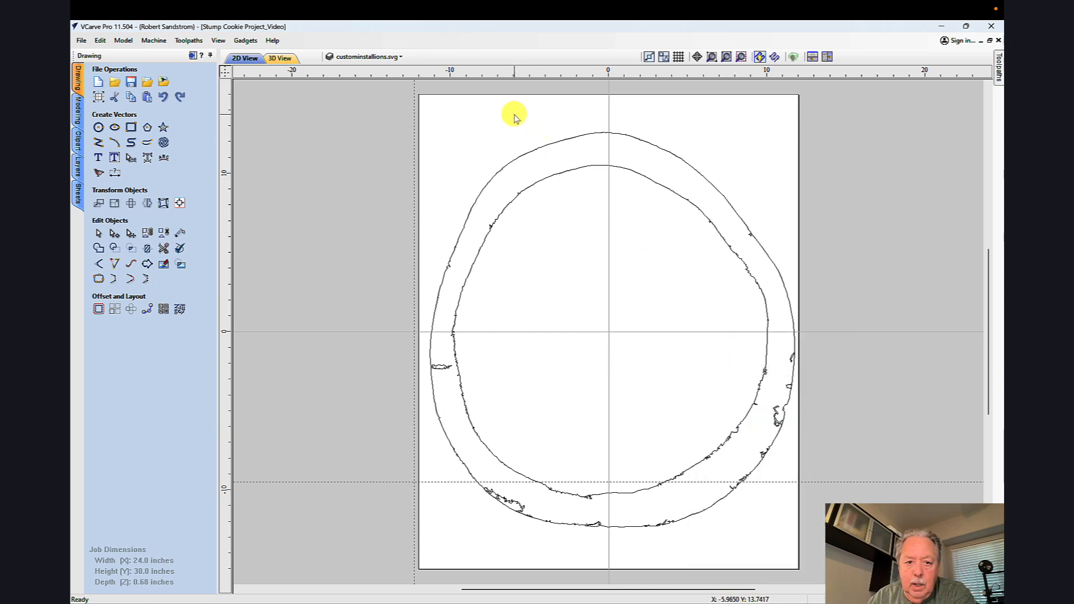
Step: Show the Bitmap Layer to check the cookie outlines against the wood image, and hide it again
{"action": "left_click", "coordinate": [379, 62]}
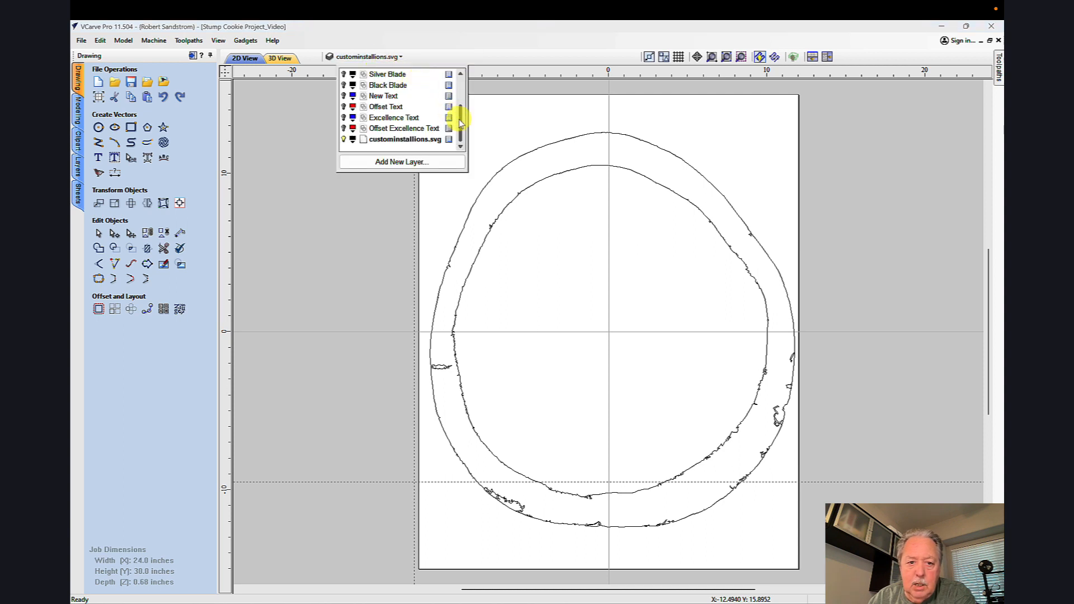
{"action": "scroll", "coordinate": [459, 112], "scroll_direction": "up", "scroll_amount": 1}
{"action": "left_click_drag", "start_coordinate": [460, 112], "coordinate": [460, 95]}
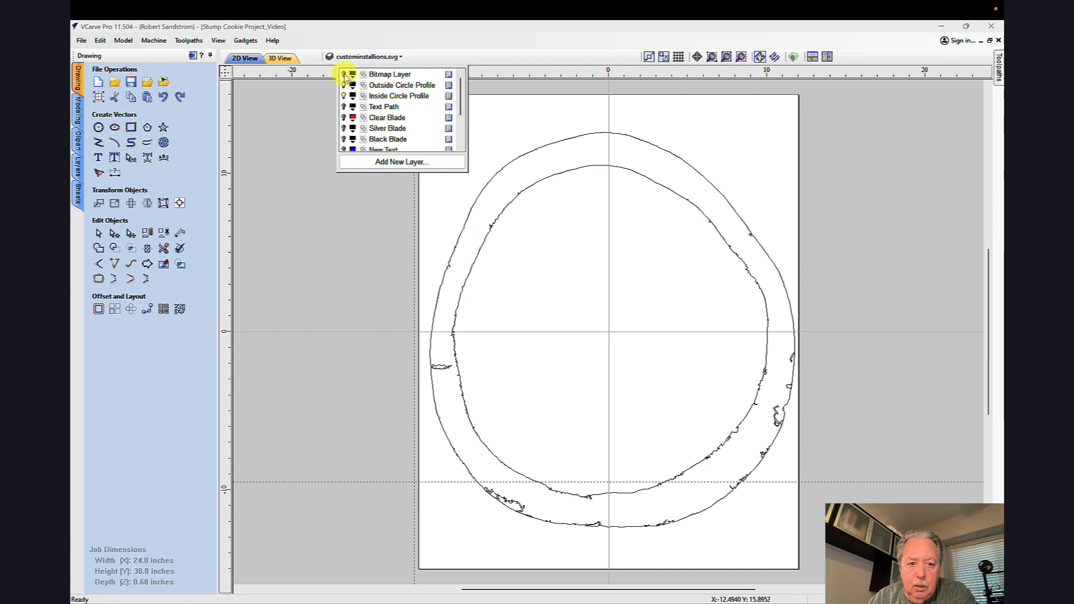
{"action": "left_click", "coordinate": [344, 74]}
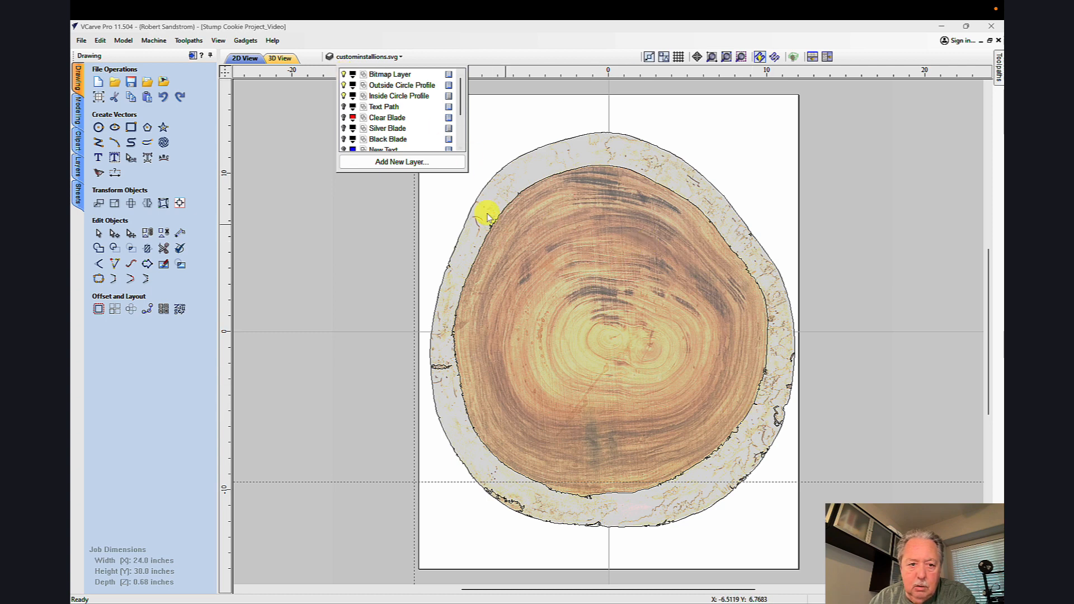
{"action": "left_click", "coordinate": [344, 75]}
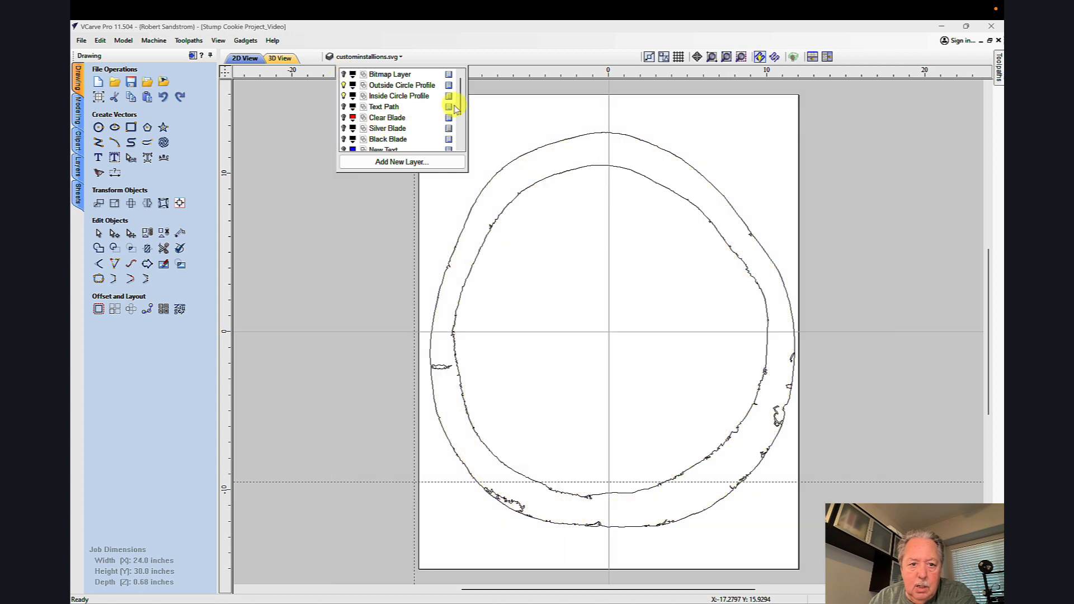
Step: Make the New Text and Excellence Text layers visible
{"action": "left_click_drag", "start_coordinate": [462, 112], "coordinate": [456, 134]}
{"action": "left_click", "coordinate": [344, 107]}
{"action": "left_click", "coordinate": [343, 128]}
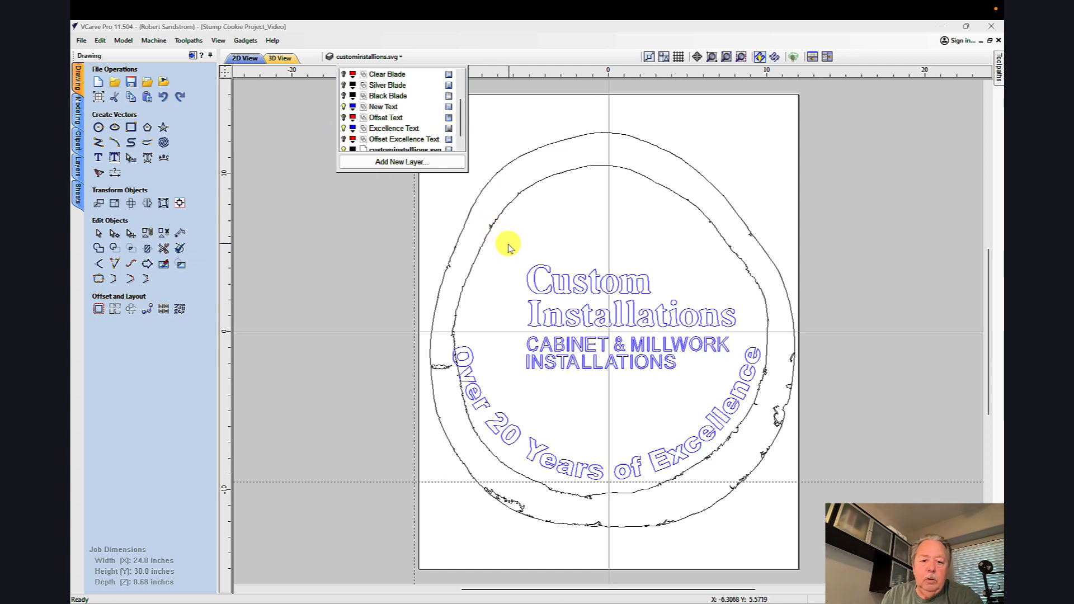
{"action": "left_click", "coordinate": [507, 246]}
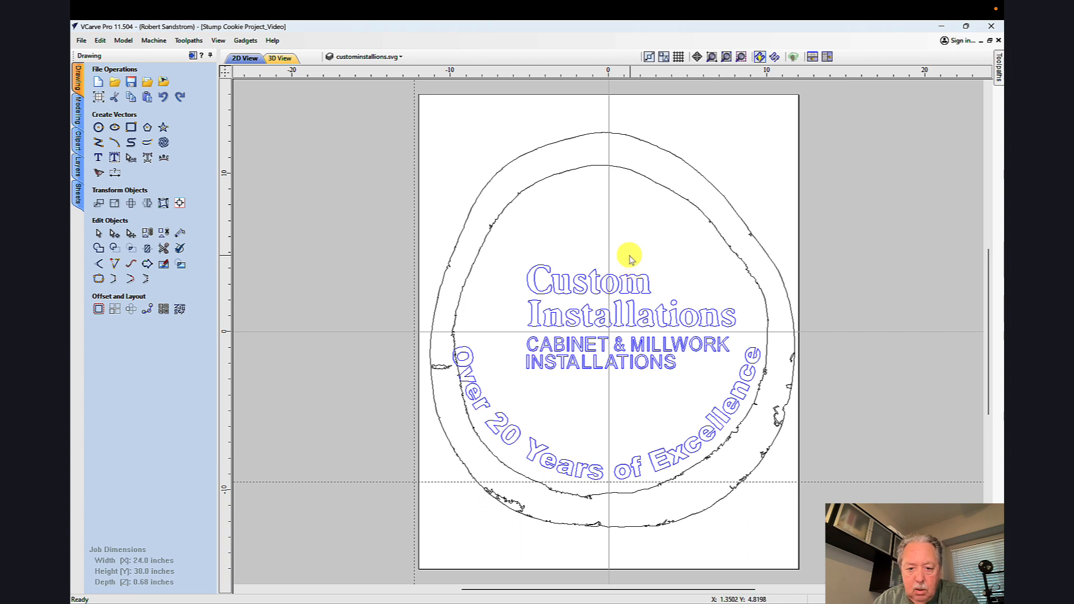
Step: Check the text placement against the wood image on the Bitmap Layer, hide that layer again, and clear the selection
{"action": "left_click", "coordinate": [366, 56]}
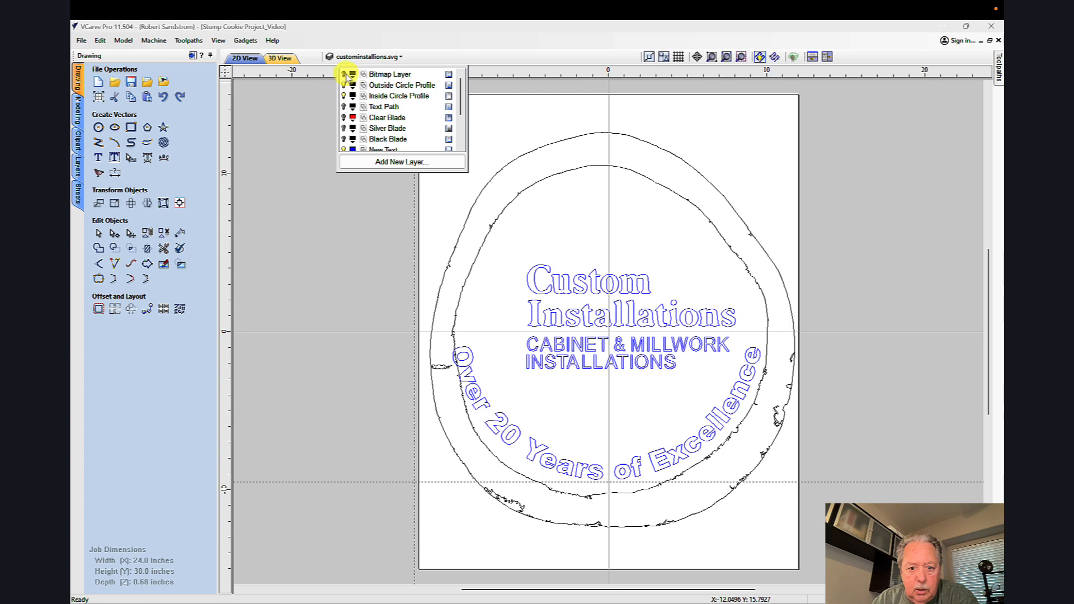
{"action": "left_click", "coordinate": [344, 75]}
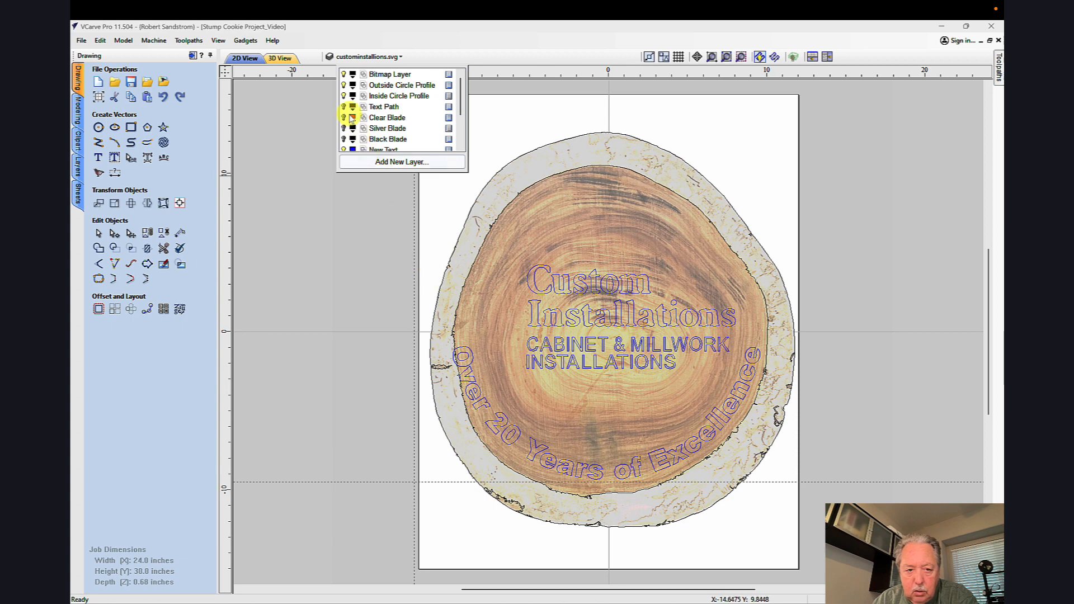
{"action": "left_click", "coordinate": [343, 74]}
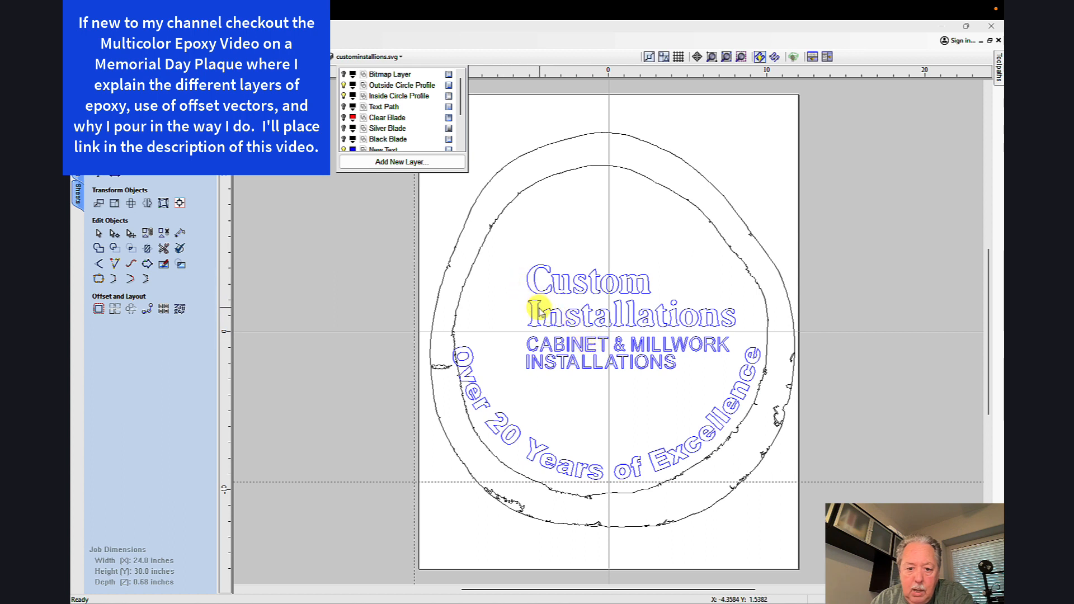
{"action": "left_click", "coordinate": [538, 308]}
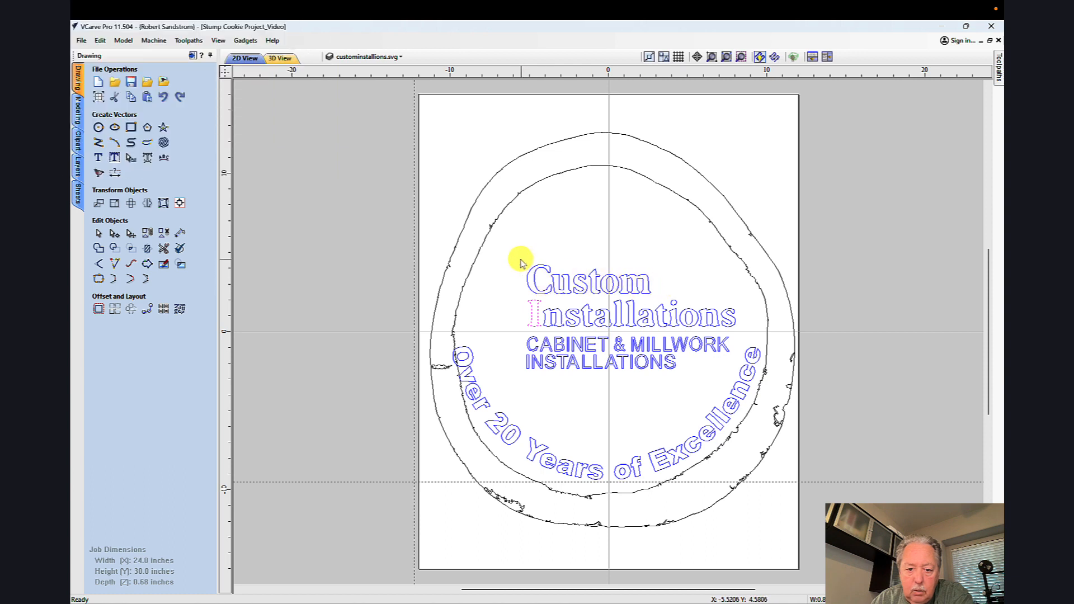
{"action": "left_click", "coordinate": [163, 97]}
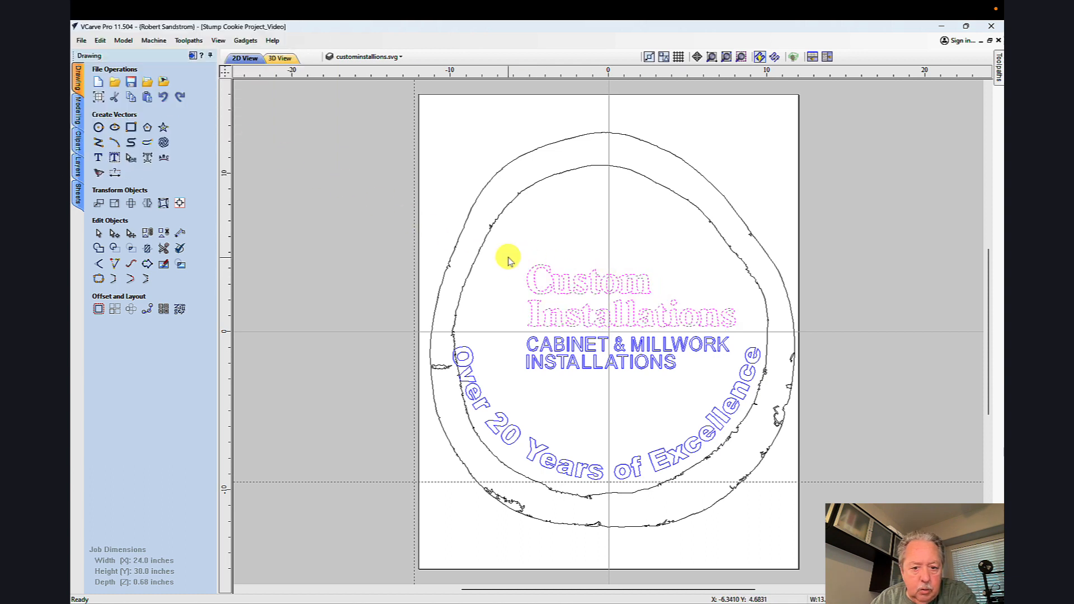
{"action": "left_click", "coordinate": [508, 258]}
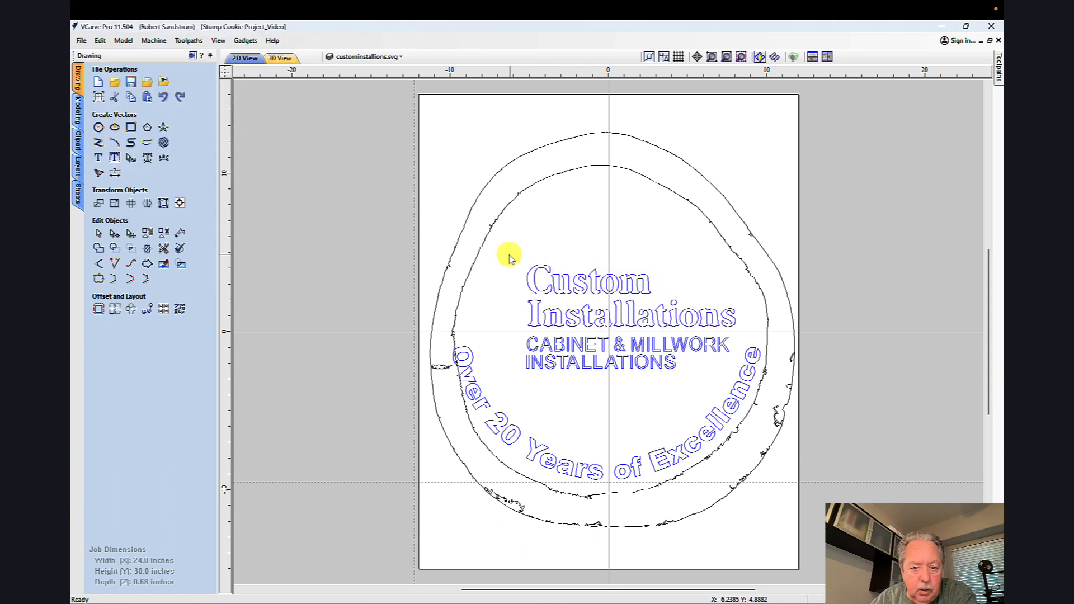
Step: Show the Offset Text and Offset Excellence Text layers, and hide New Text, Excellence Text and custominstallions.svg
{"action": "left_click", "coordinate": [366, 57]}
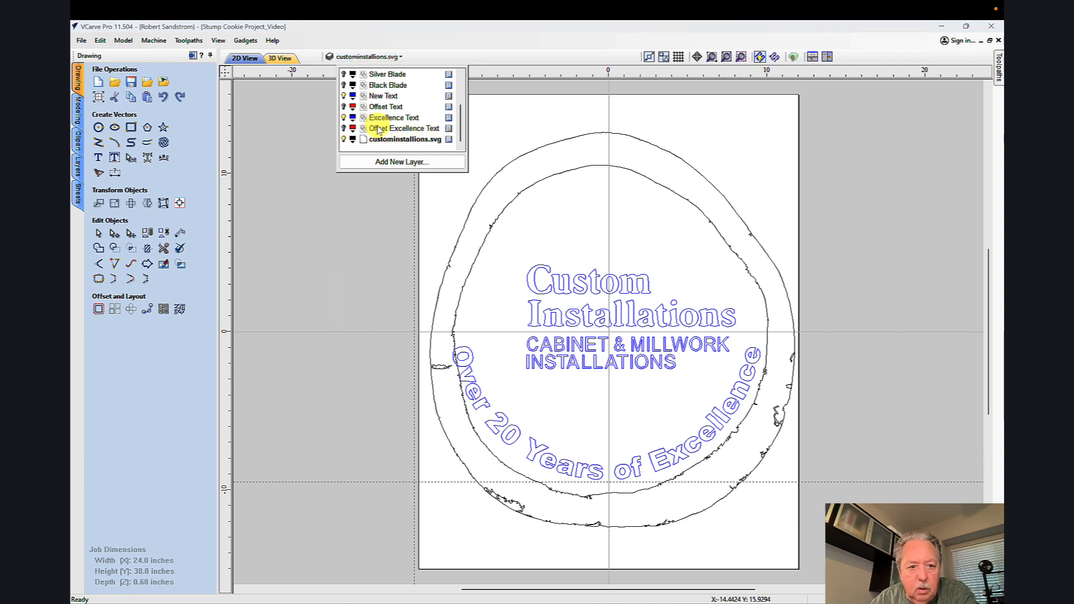
{"action": "left_click", "coordinate": [344, 106]}
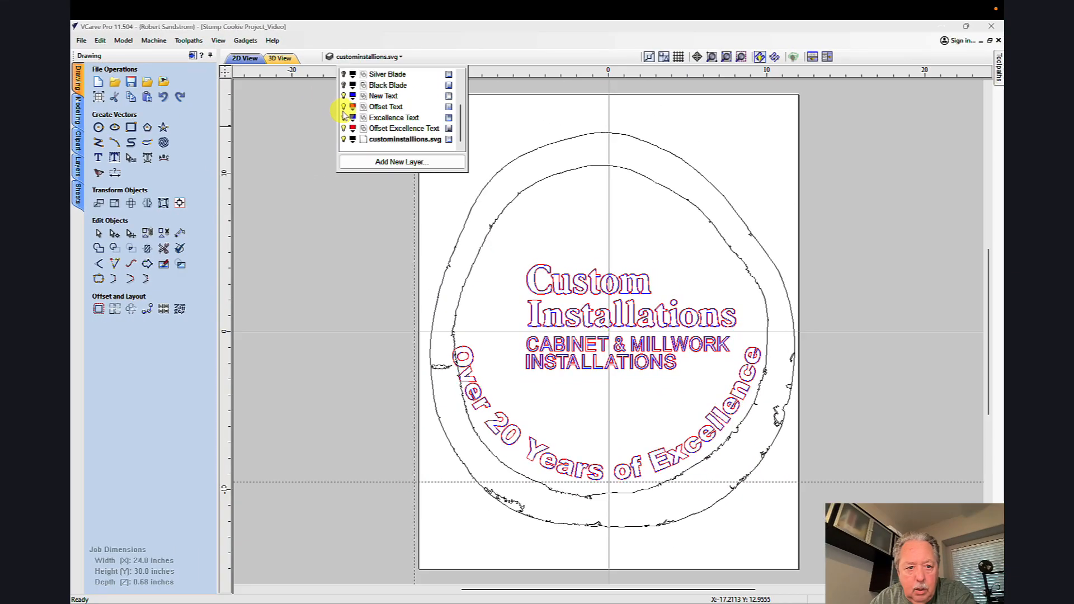
{"action": "left_click", "coordinate": [343, 118]}
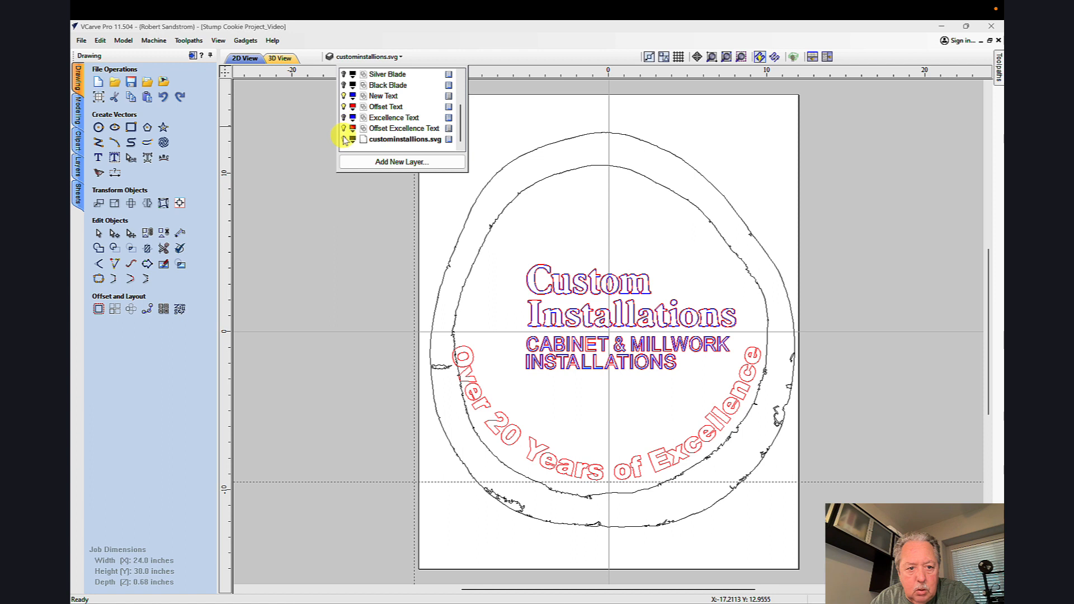
{"action": "left_click", "coordinate": [344, 139]}
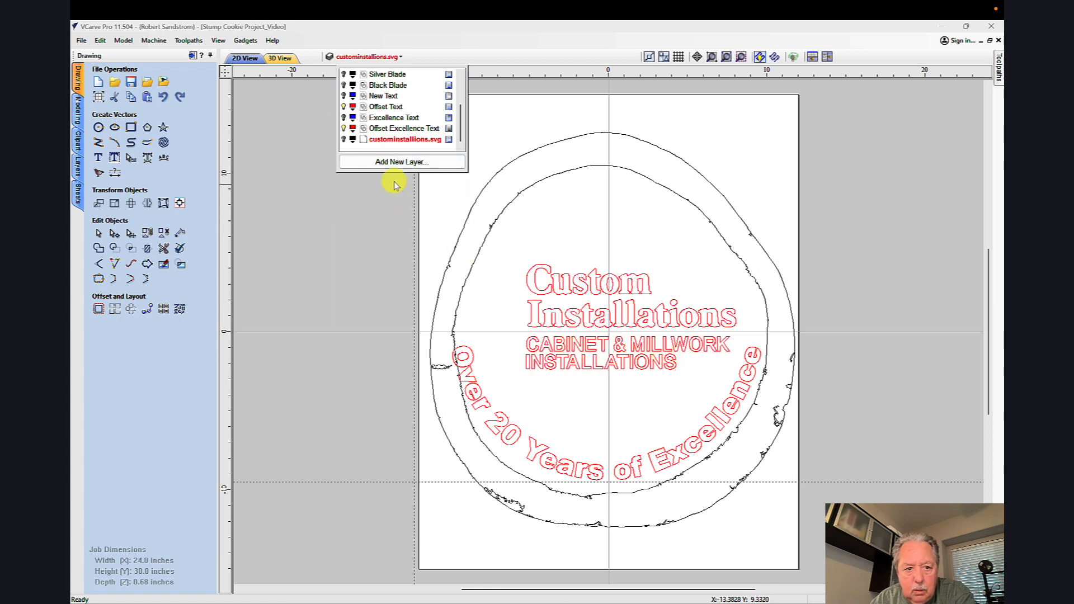
Step: Hide both offset text layers and turn the Excellence Text and New Text layers back on
{"action": "left_click", "coordinate": [343, 106]}
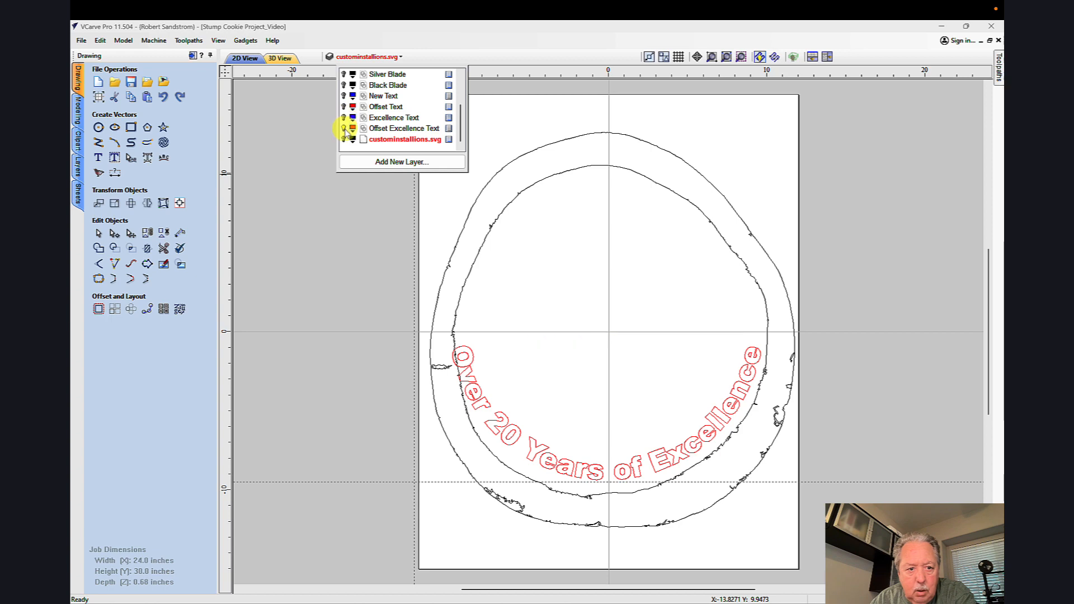
{"action": "left_click", "coordinate": [343, 129]}
{"action": "left_click", "coordinate": [343, 117]}
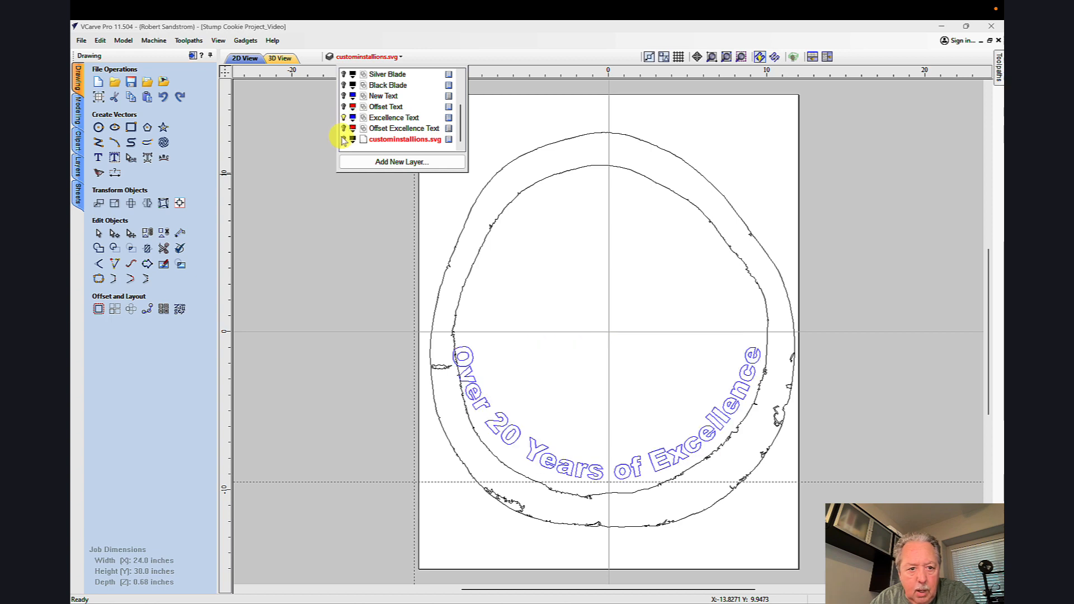
{"action": "left_click", "coordinate": [343, 96]}
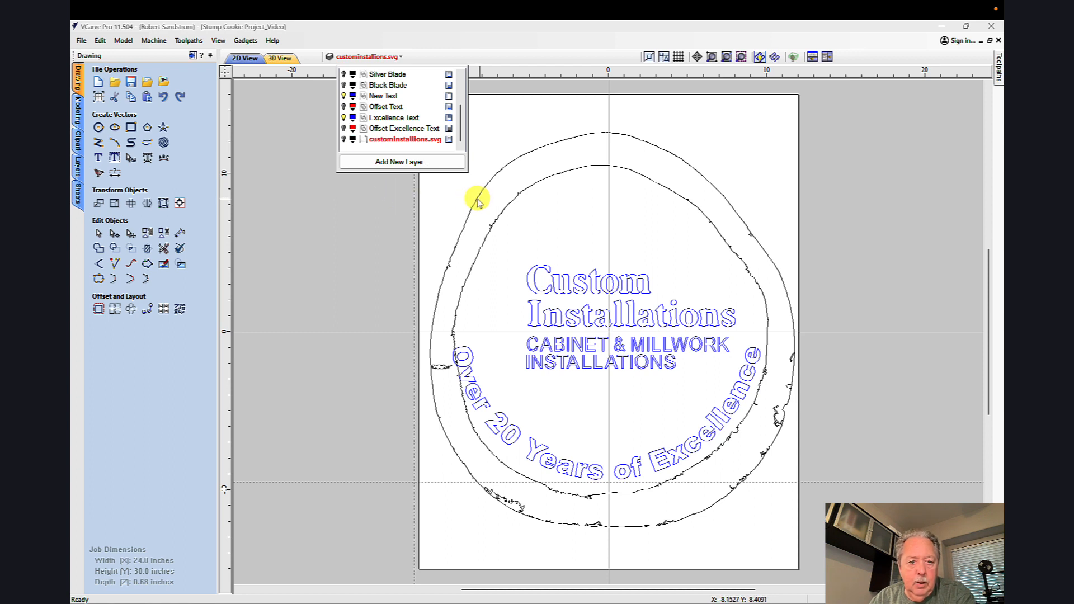
Step: Make the Clear Blade, Black Blade and Silver Blade layers visible and inspect the nested blade outlines up close
{"action": "left_click_drag", "start_coordinate": [463, 130], "coordinate": [462, 121]}
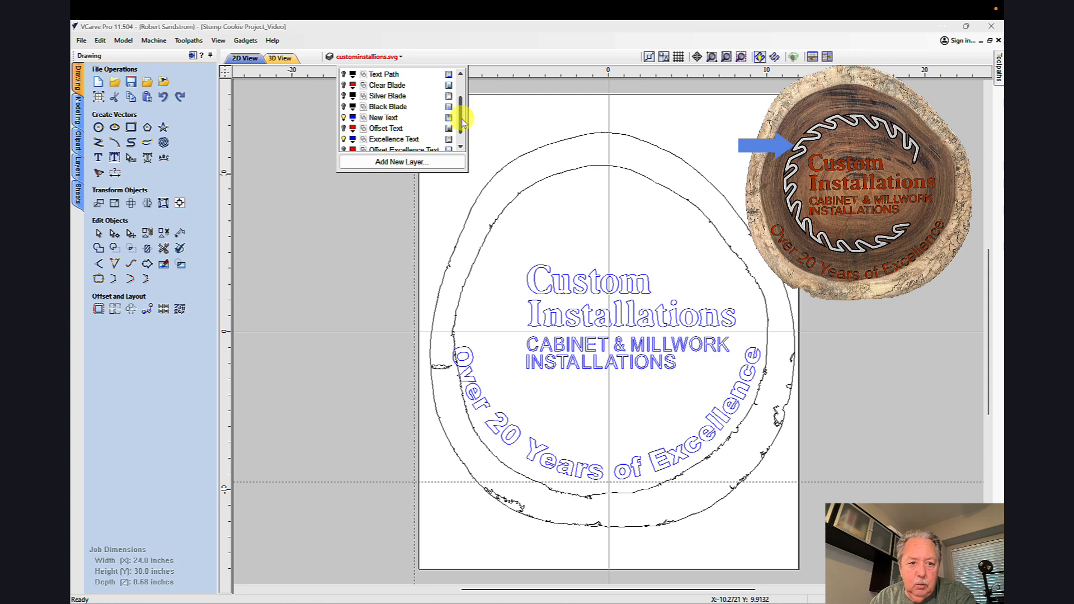
{"action": "left_click", "coordinate": [343, 85]}
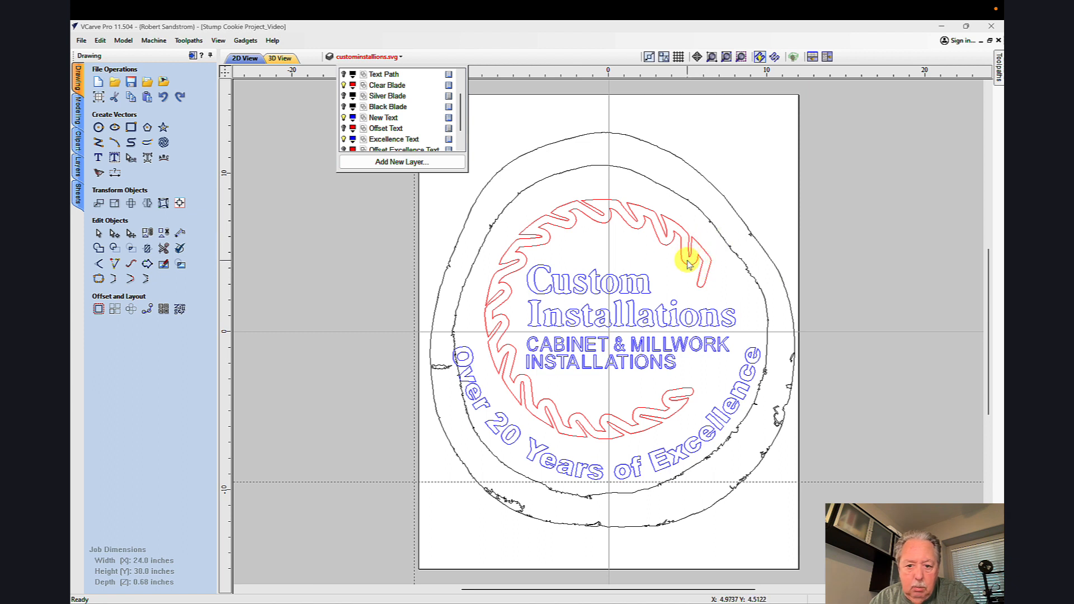
{"action": "left_click", "coordinate": [343, 106]}
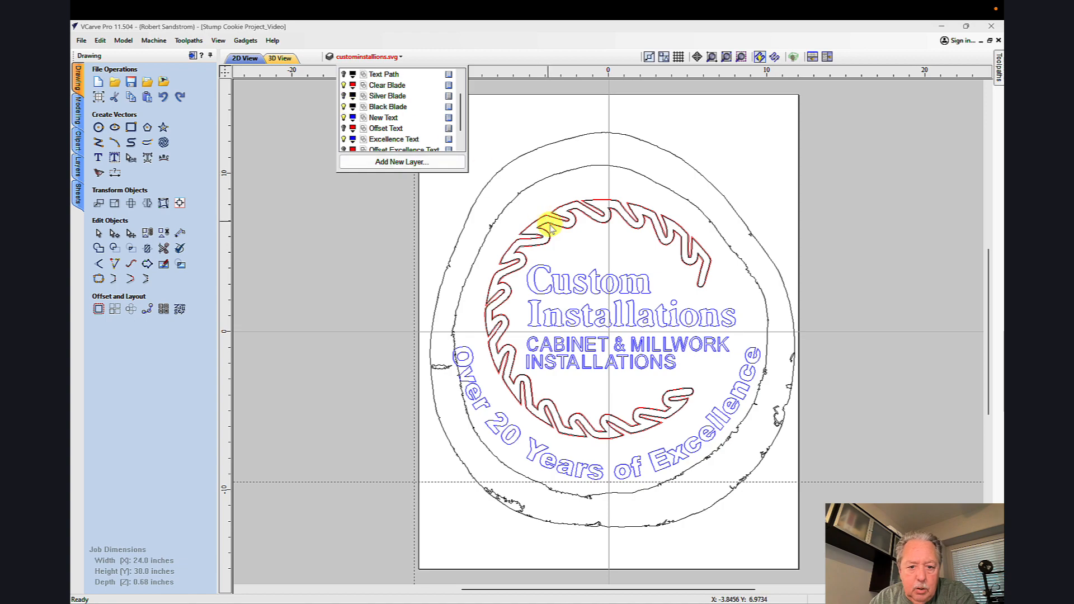
{"action": "scroll", "coordinate": [561, 222], "scroll_direction": "up", "scroll_amount": 5}
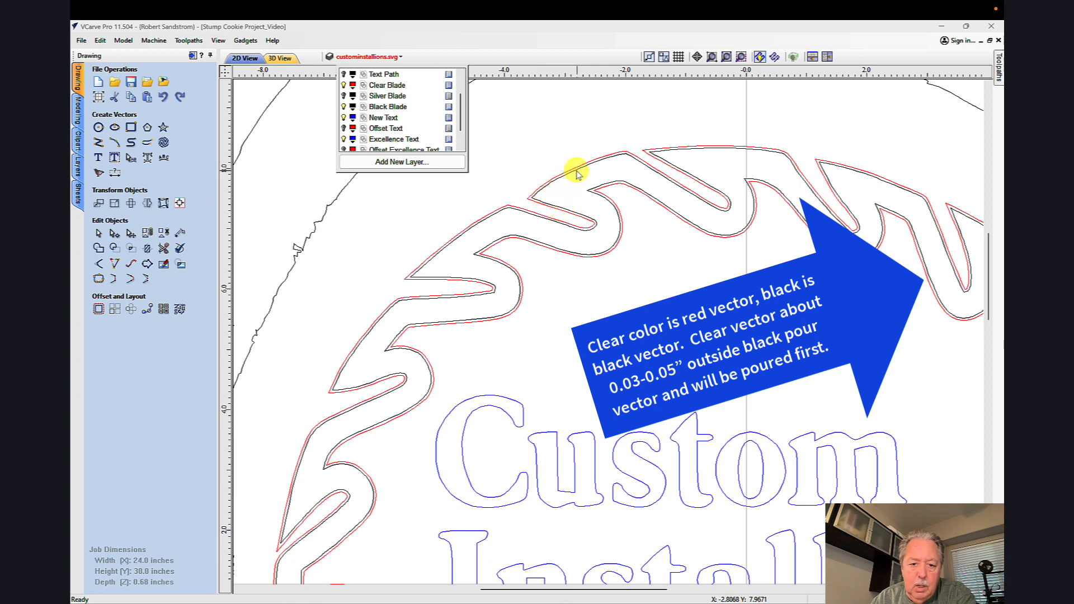
{"action": "left_click", "coordinate": [343, 97]}
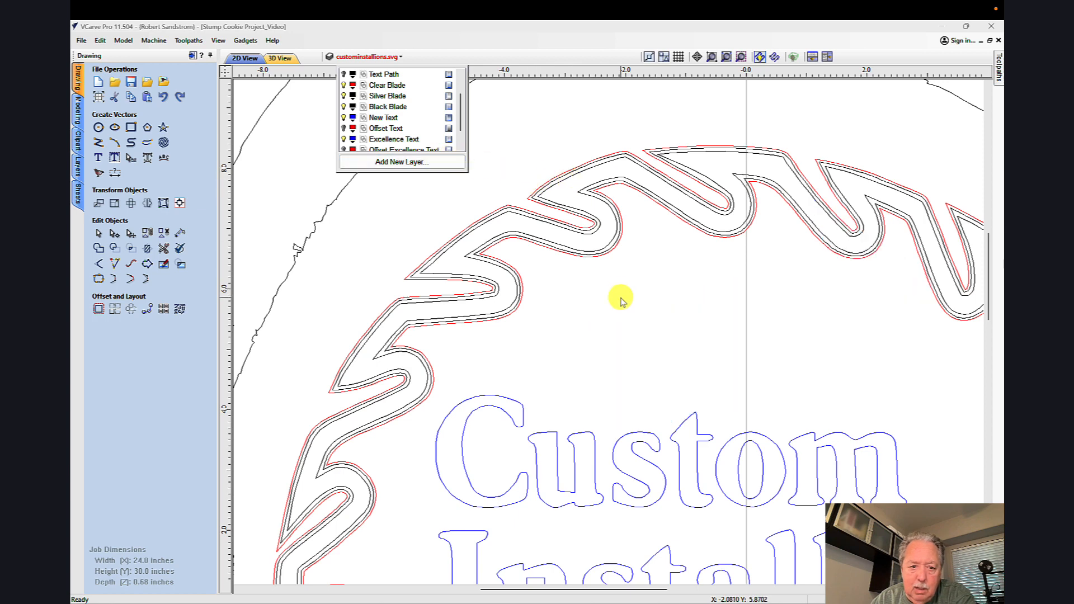
{"action": "left_click", "coordinate": [579, 291]}
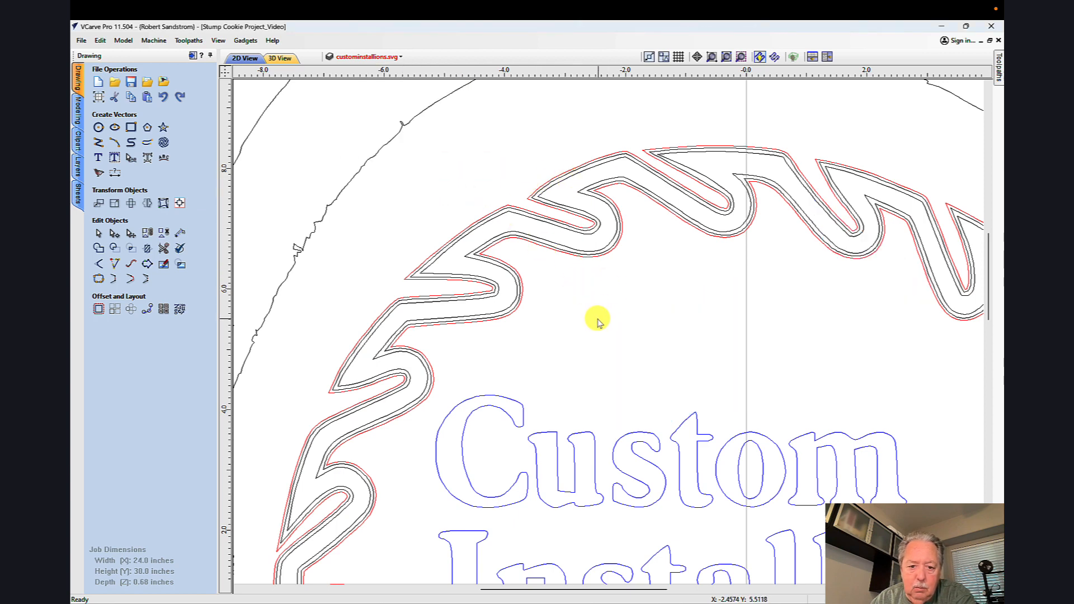
Step: Hide the Silver Blade, Black Blade and New Text layers
{"action": "scroll", "coordinate": [596, 321], "scroll_direction": "down", "scroll_amount": 6}
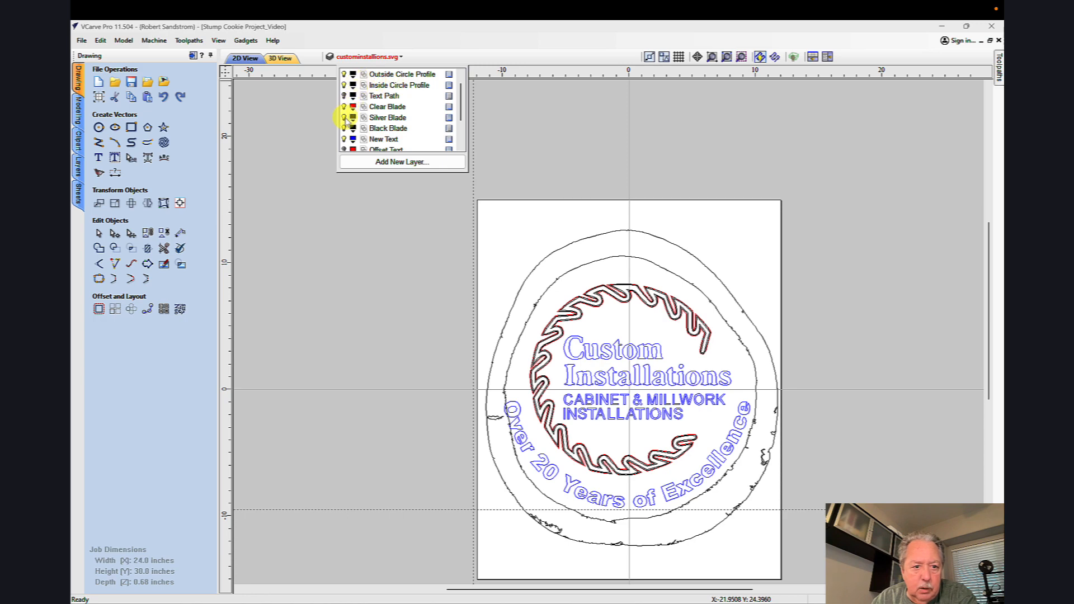
{"action": "left_click", "coordinate": [344, 127]}
{"action": "left_click", "coordinate": [345, 129]}
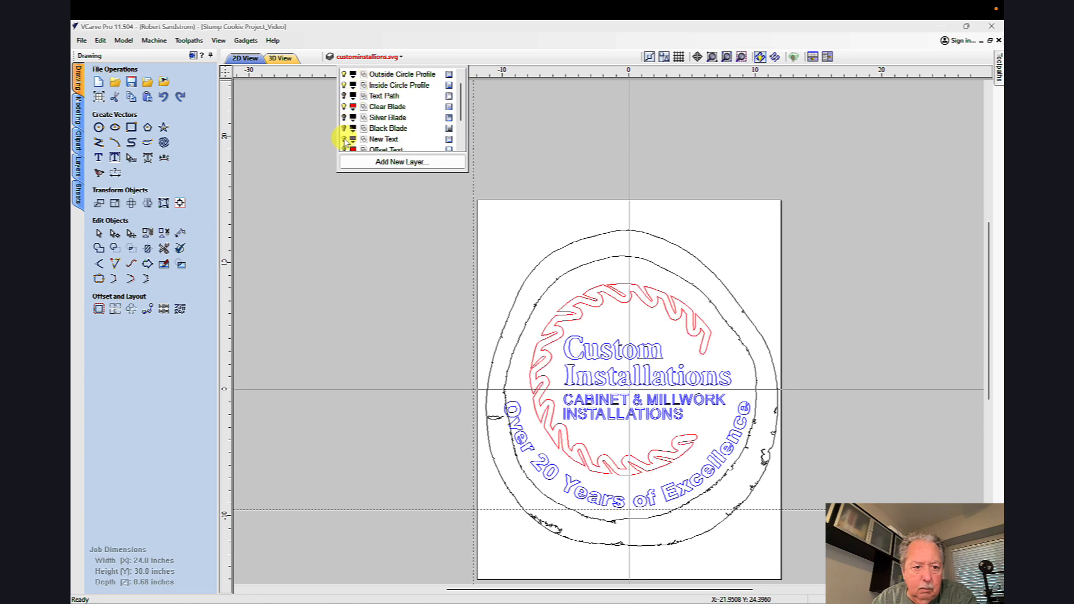
{"action": "left_click", "coordinate": [344, 139]}
Step: Show the Offset Text and Offset Excellence Text layers alongside the Clear Blade, and hide the Excellence Text layer
{"action": "scroll", "coordinate": [371, 143], "scroll_direction": "down", "scroll_amount": 2}
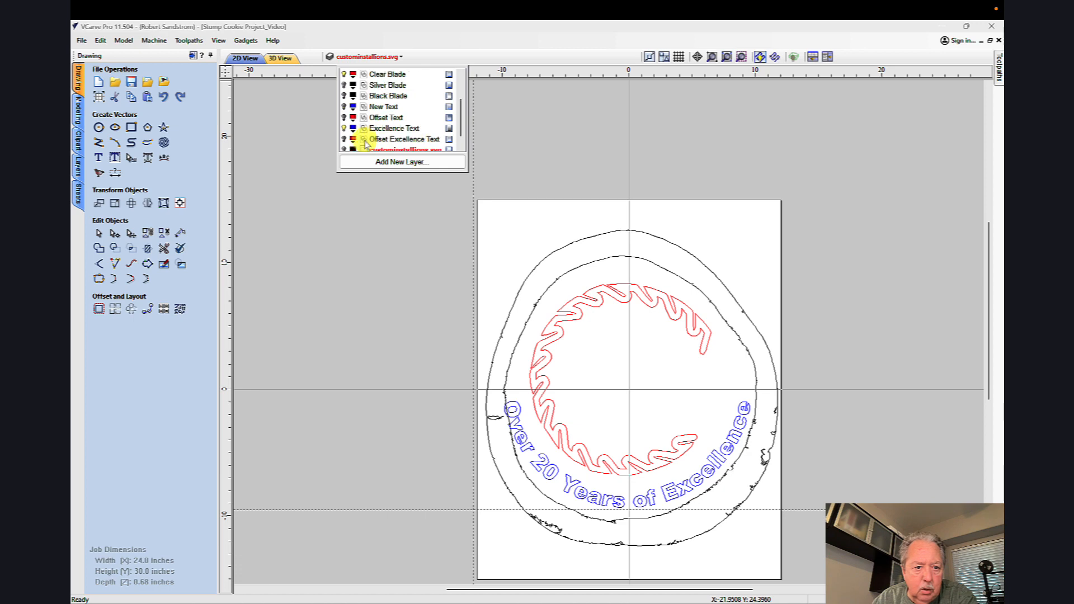
{"action": "left_click", "coordinate": [344, 107]}
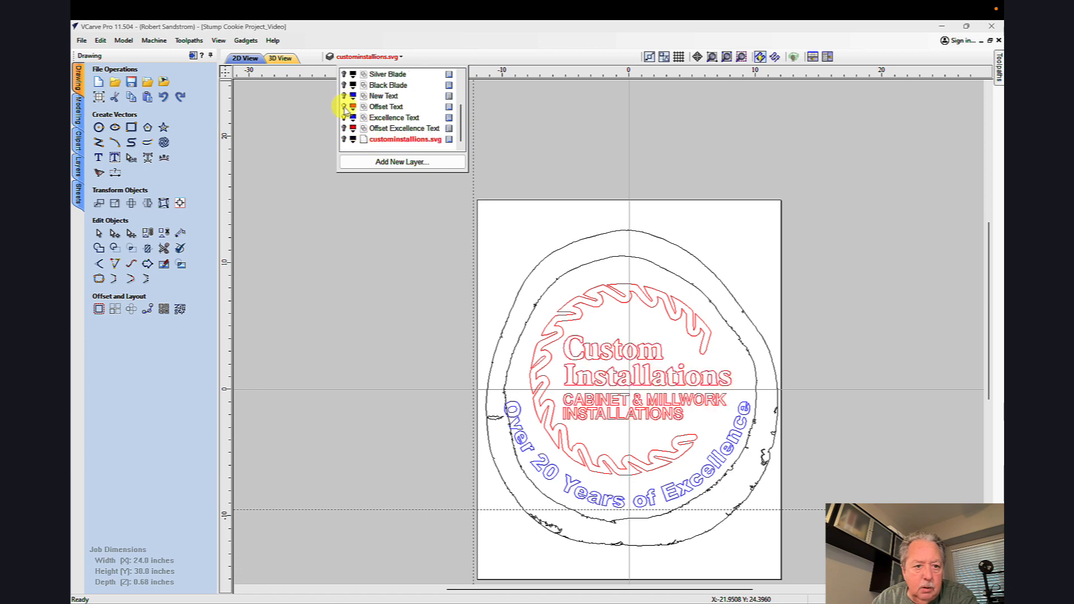
{"action": "left_click", "coordinate": [344, 118]}
{"action": "left_click", "coordinate": [344, 128]}
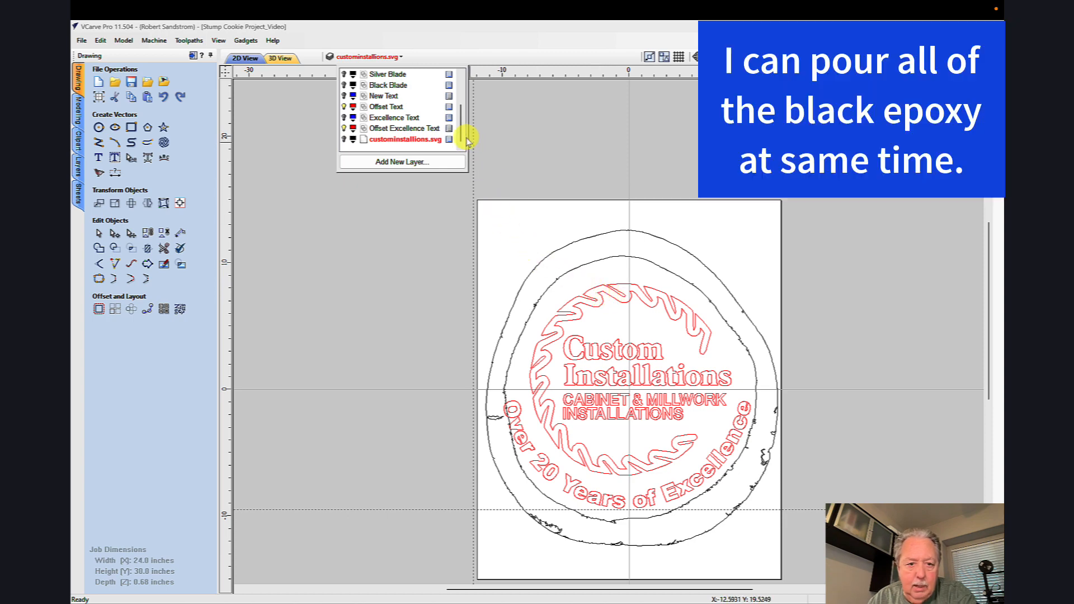
{"action": "left_click_drag", "start_coordinate": [460, 136], "coordinate": [460, 135]}
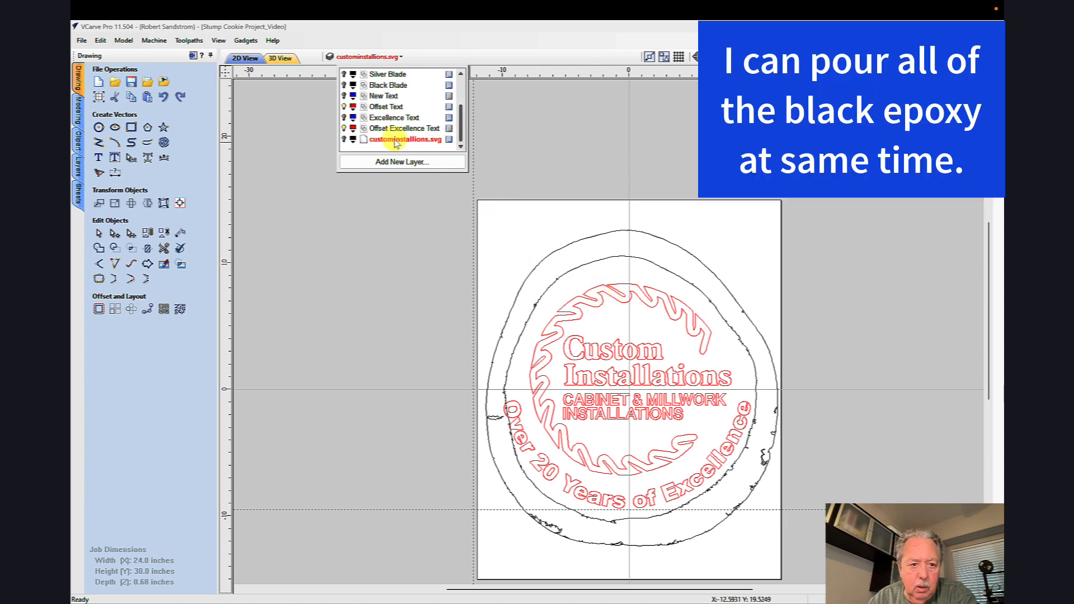
Step: Hide the Offset Excellence Text, Offset Text and Clear Blade layers
{"action": "left_click", "coordinate": [345, 128]}
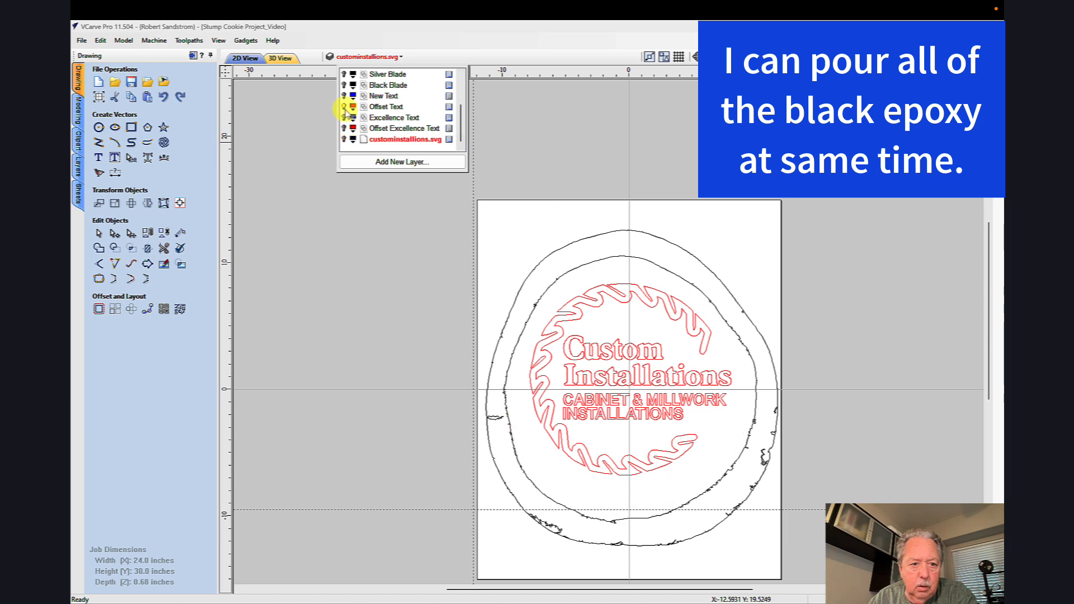
{"action": "left_click", "coordinate": [345, 106]}
{"action": "scroll", "coordinate": [459, 108], "scroll_direction": "up", "scroll_amount": 1}
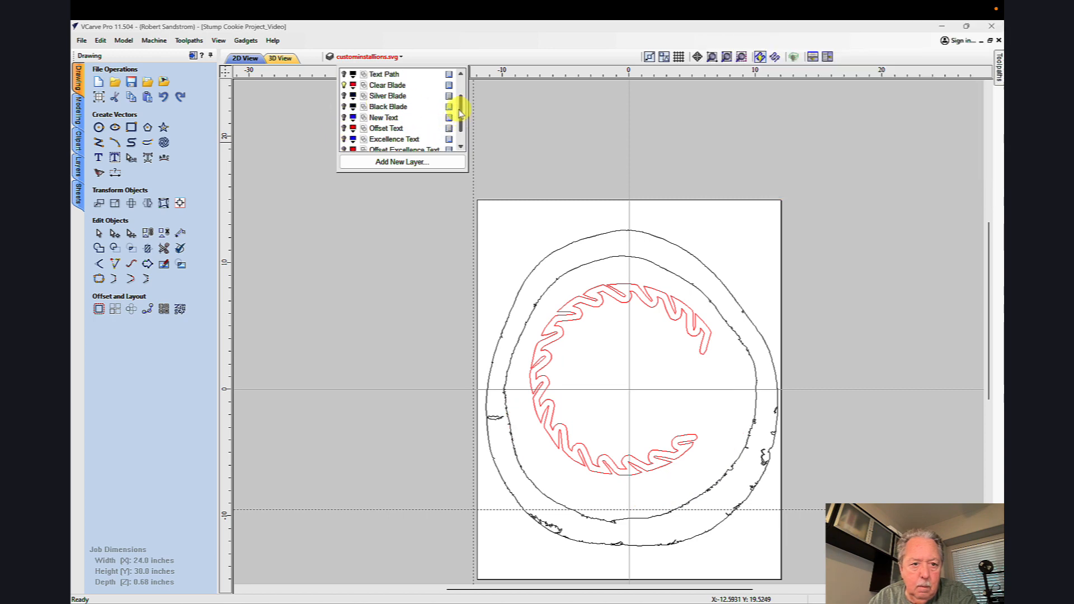
{"action": "left_click", "coordinate": [344, 97]}
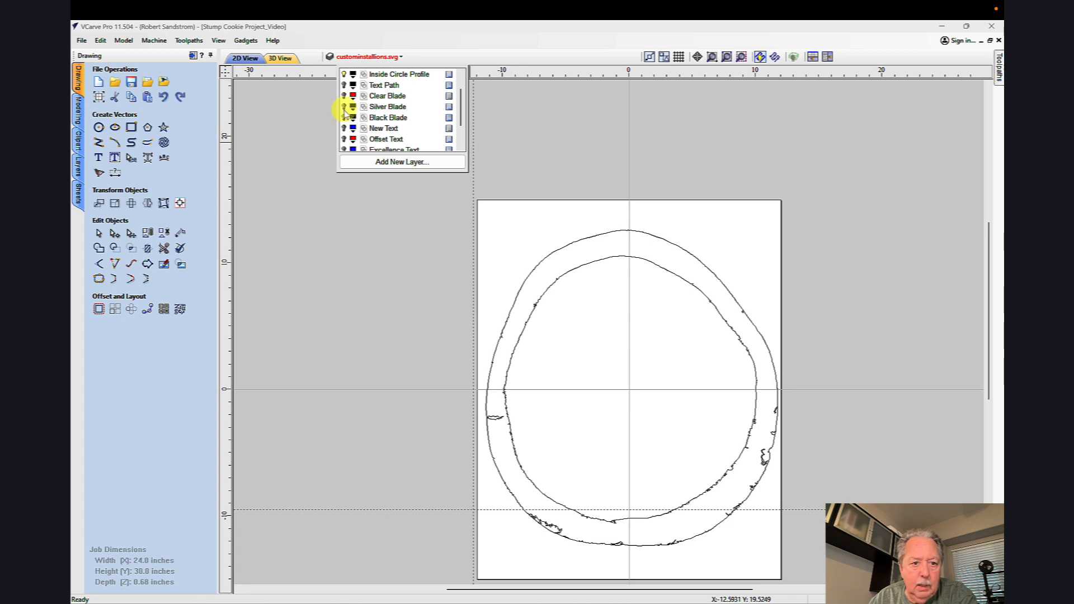
Step: Make the Black Blade, New Text and Excellence Text layers visible to review everything that gets black epoxy
{"action": "left_click", "coordinate": [344, 117]}
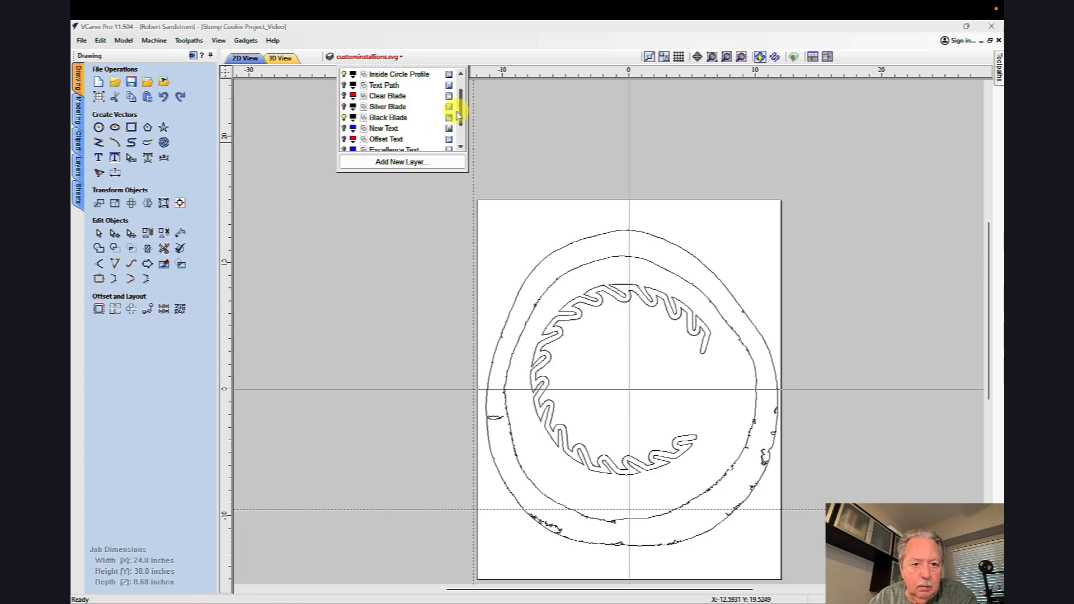
{"action": "left_click_drag", "start_coordinate": [461, 115], "coordinate": [462, 133]}
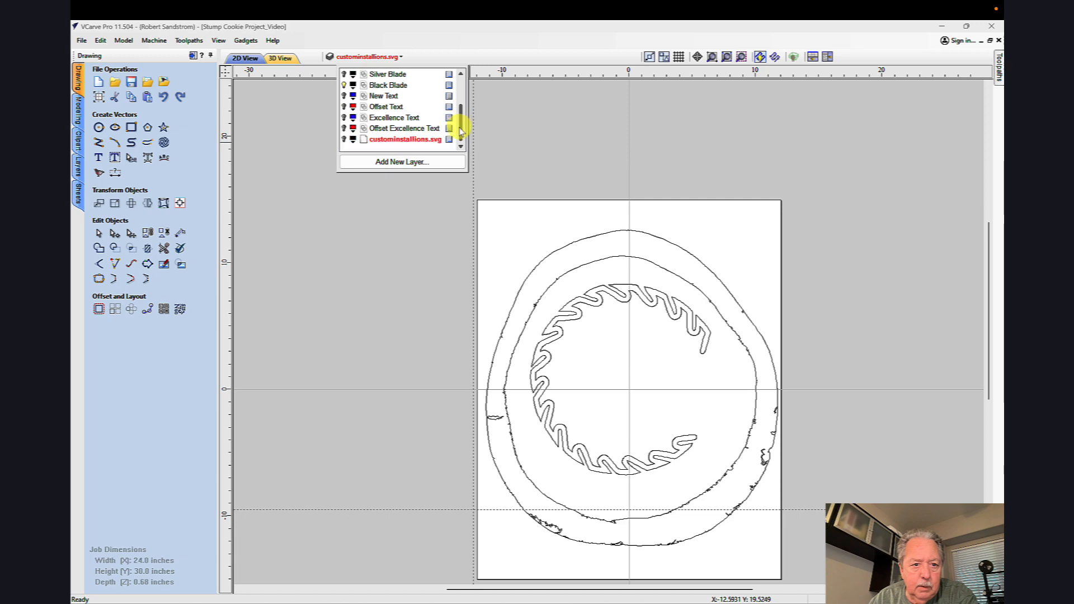
{"action": "left_click", "coordinate": [344, 95]}
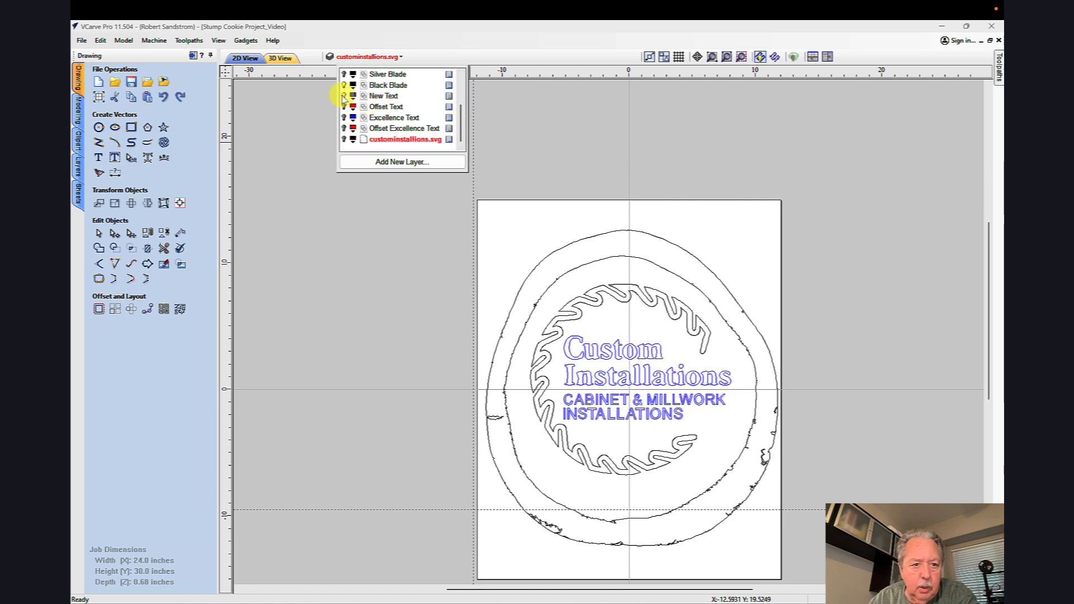
{"action": "left_click", "coordinate": [344, 117]}
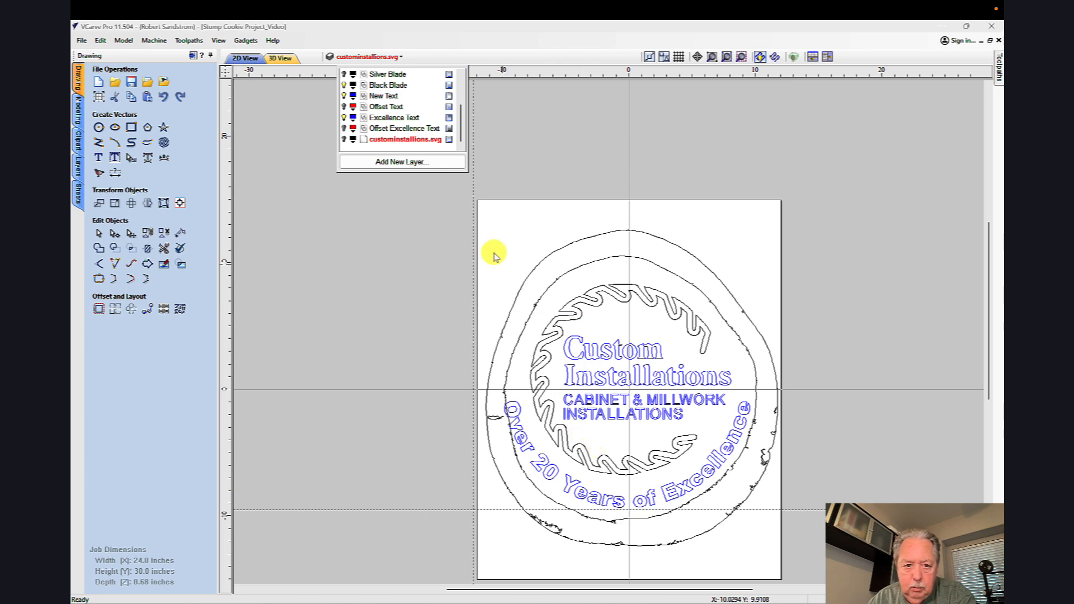
Step: Hide the Excellence Text, New Text and Black Blade layers, and show only the Silver Blade within the cookie outlines
{"action": "left_click", "coordinate": [344, 118]}
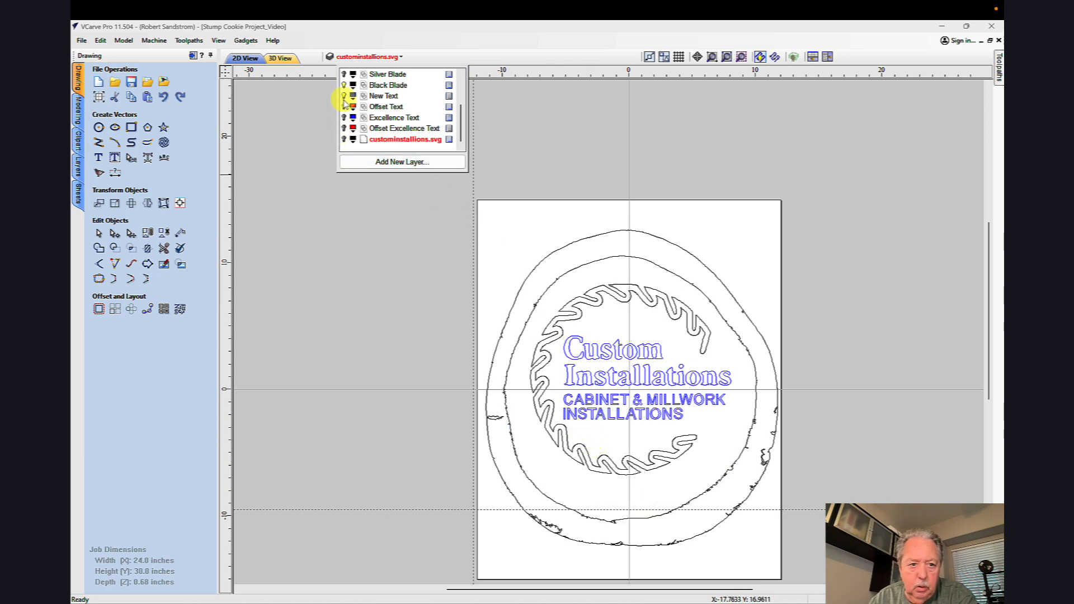
{"action": "left_click", "coordinate": [344, 96]}
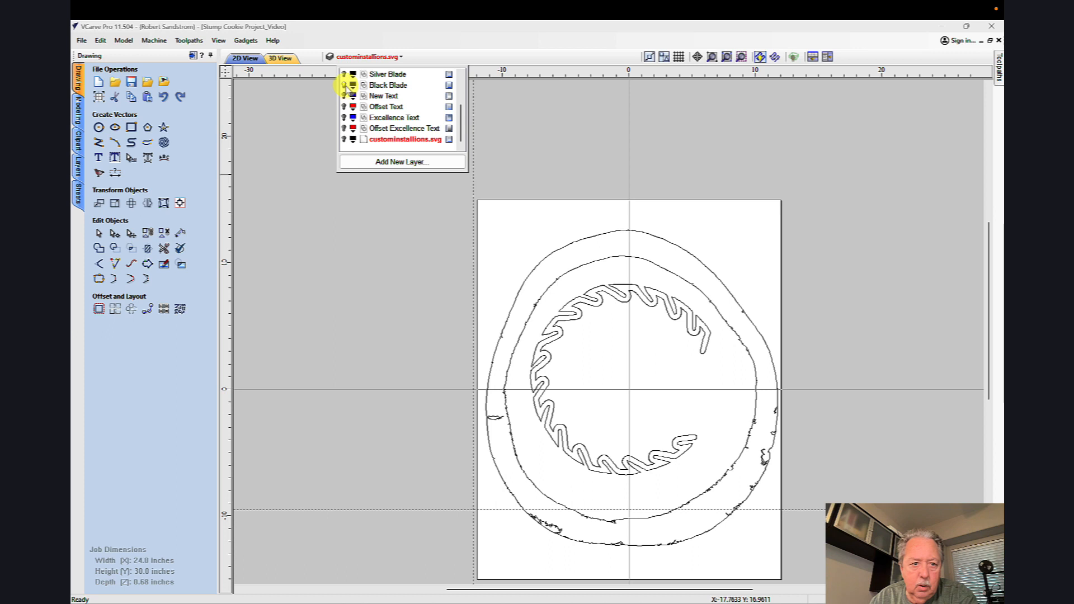
{"action": "left_click", "coordinate": [344, 85]}
{"action": "left_click", "coordinate": [343, 74]}
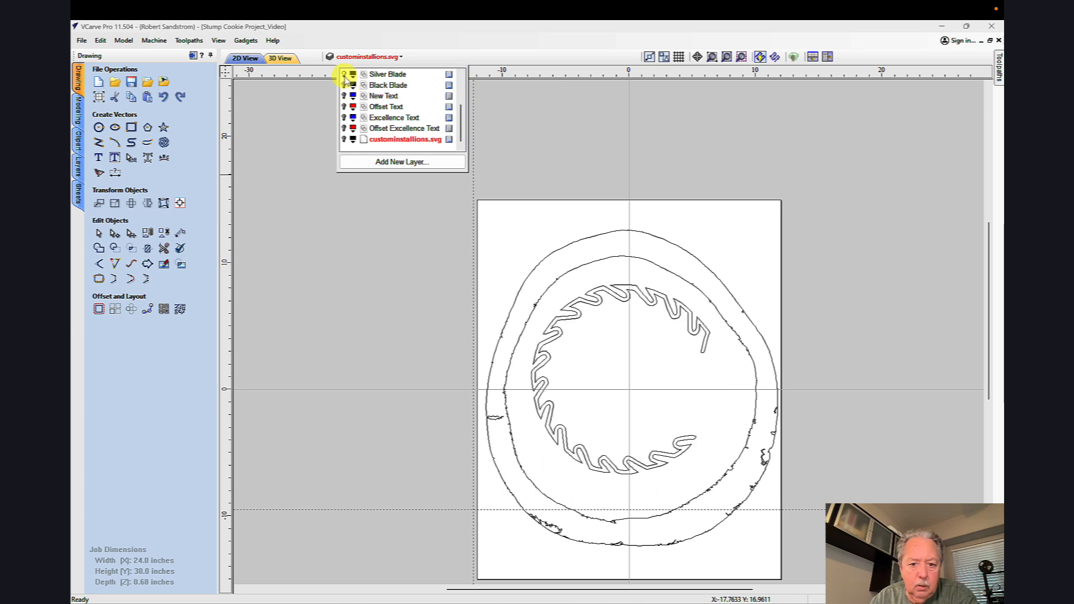
{"action": "left_click", "coordinate": [422, 257]}
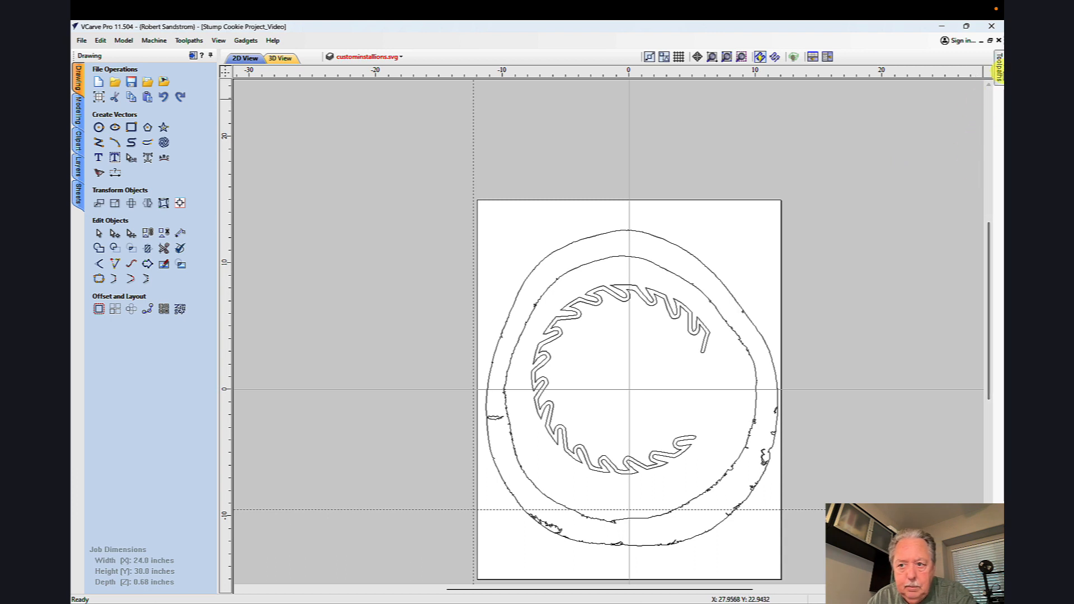
Step: Keep the toolpaths list open and review the cutting depth and tool settings of the CL25 V-carve toolpath
{"action": "left_click", "coordinate": [999, 70]}
{"action": "left_click", "coordinate": [987, 56]}
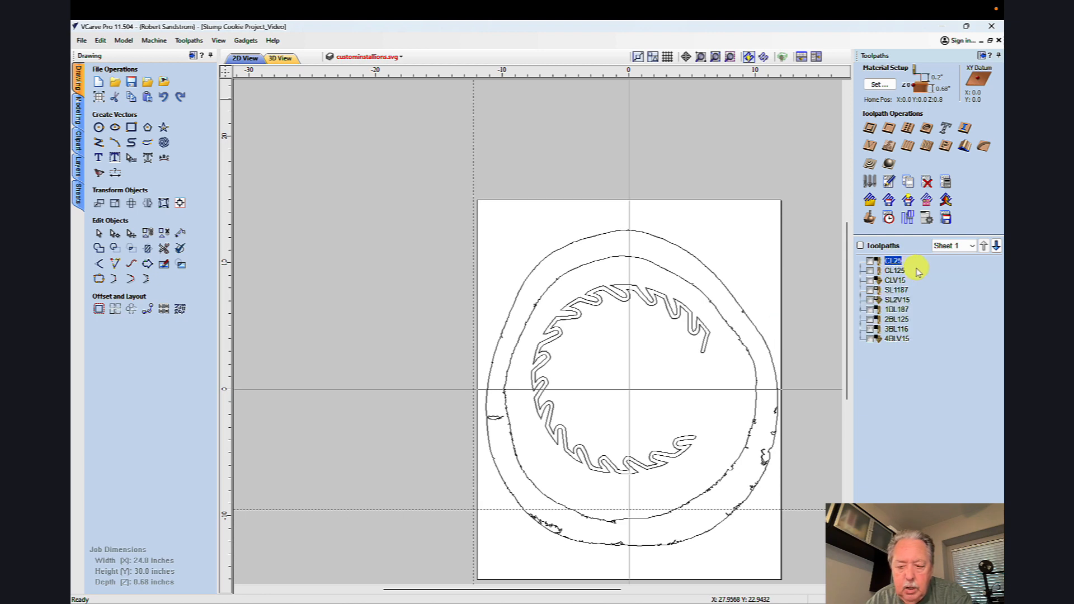
{"action": "double_click", "coordinate": [893, 262]}
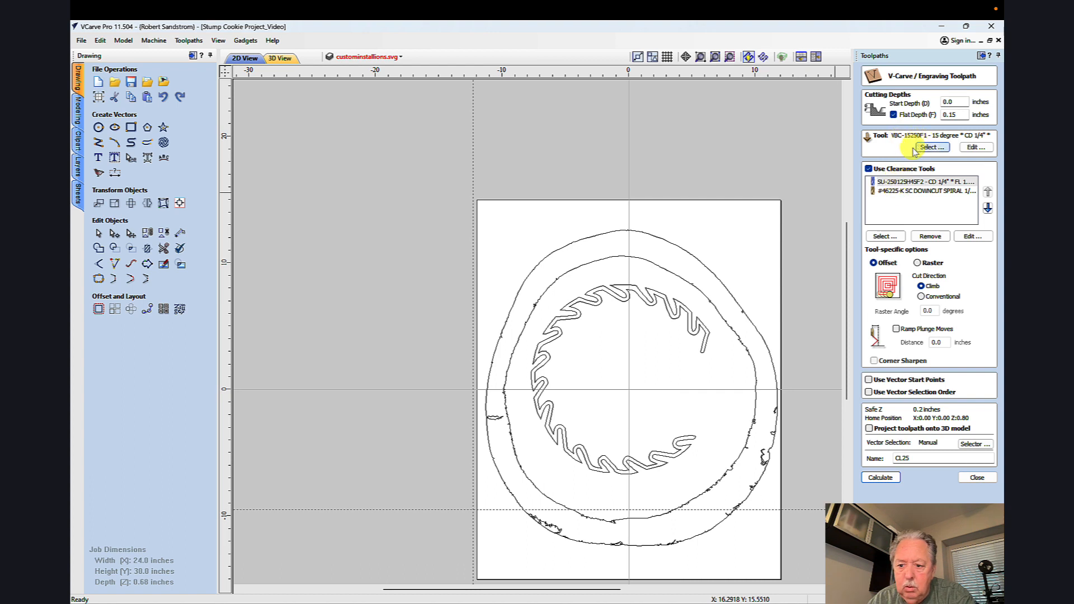
{"action": "left_click", "coordinate": [978, 478]}
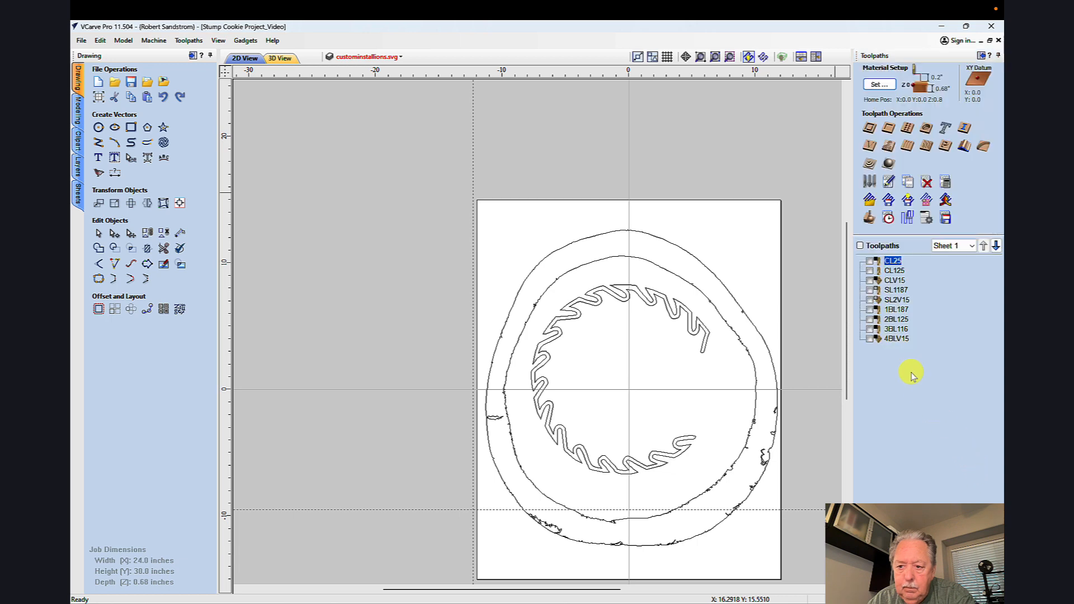
Step: Review the flat depth and clearance tool settings of the SL1187 toolpath for the silver blade
{"action": "left_click", "coordinate": [894, 294]}
{"action": "double_click", "coordinate": [892, 292]}
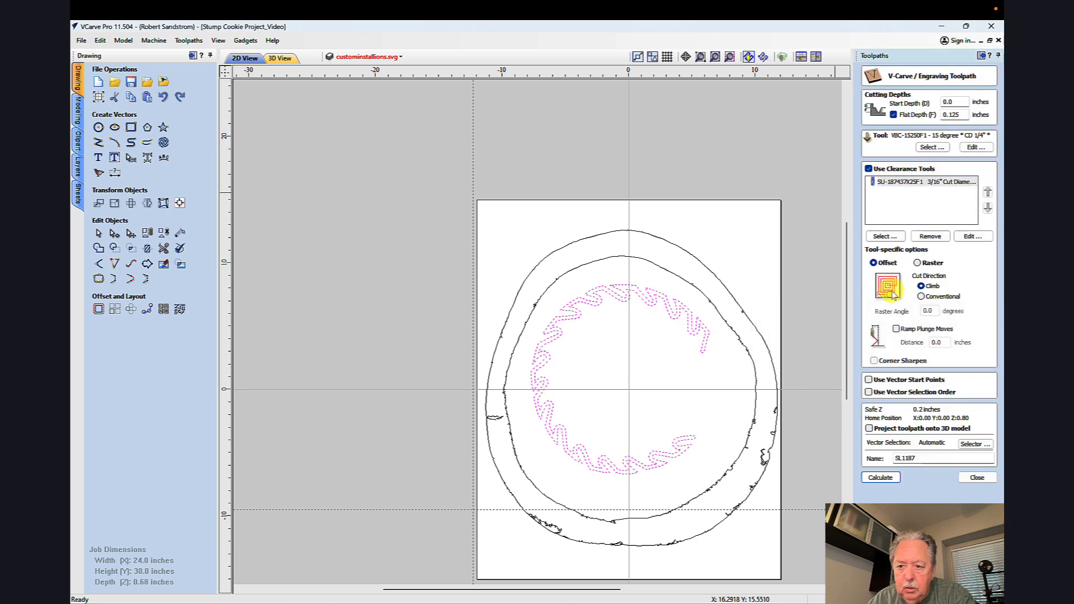
{"action": "left_click", "coordinate": [974, 477]}
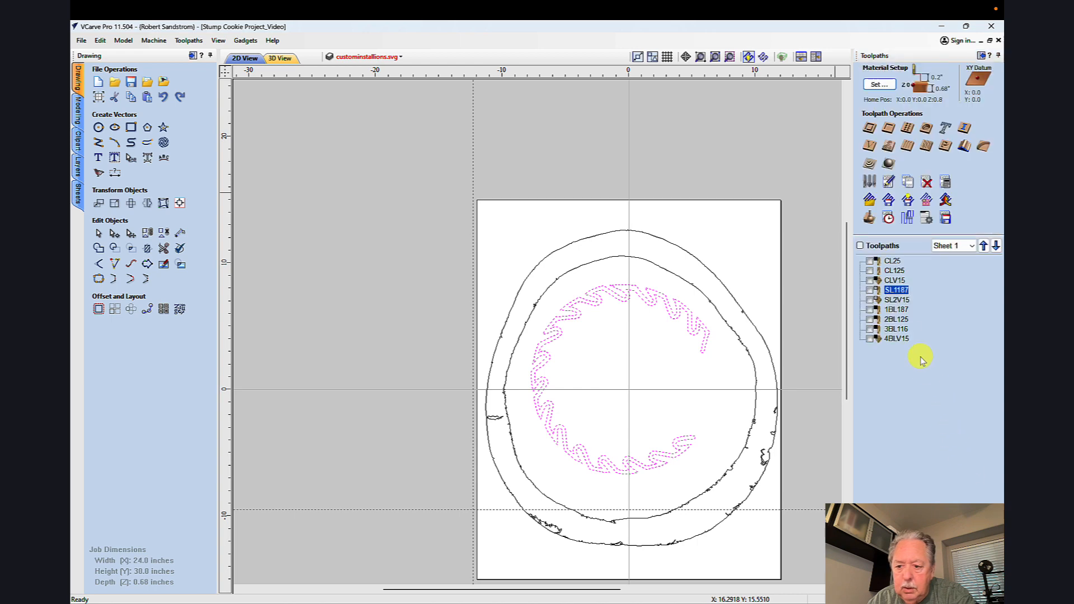
{"action": "double_click", "coordinate": [893, 291]}
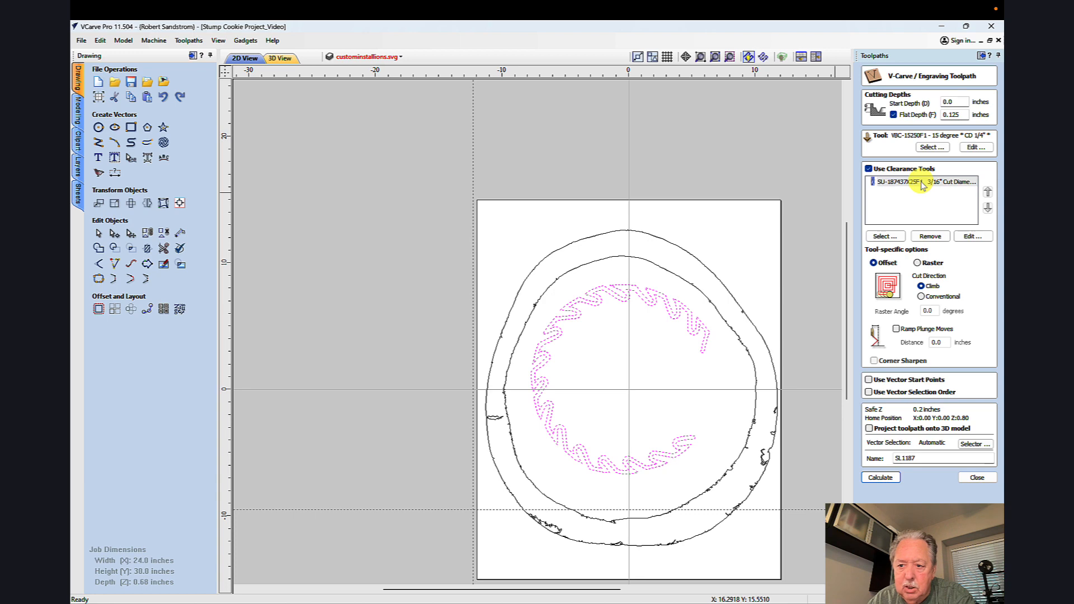
{"action": "left_click", "coordinate": [975, 477]}
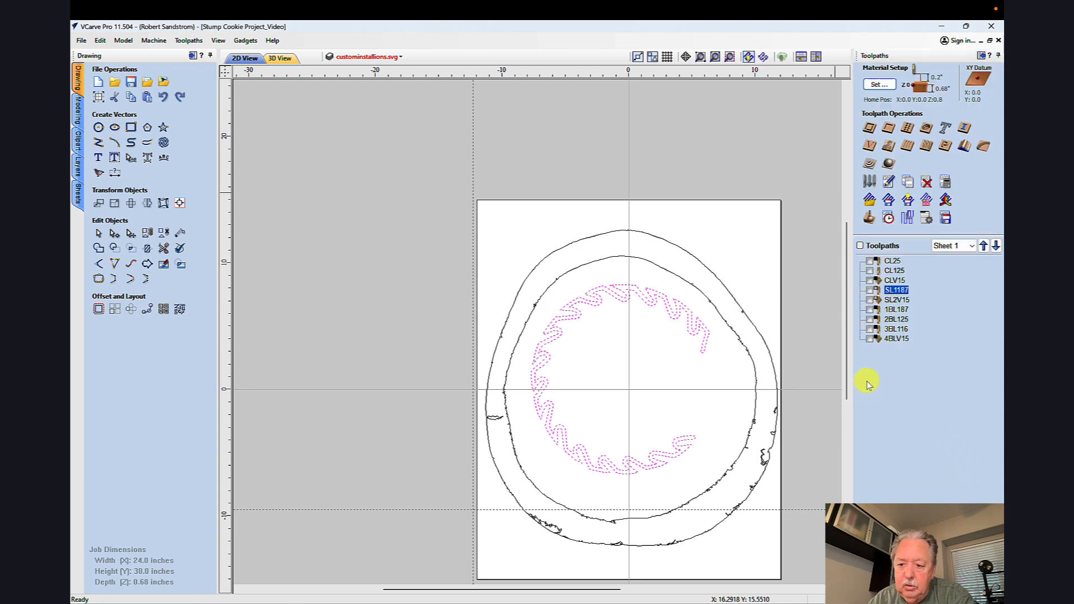
Step: Review the flat depth, clearance tools and name of the 1BL187 toolpath for the black areas
{"action": "left_click", "coordinate": [897, 310]}
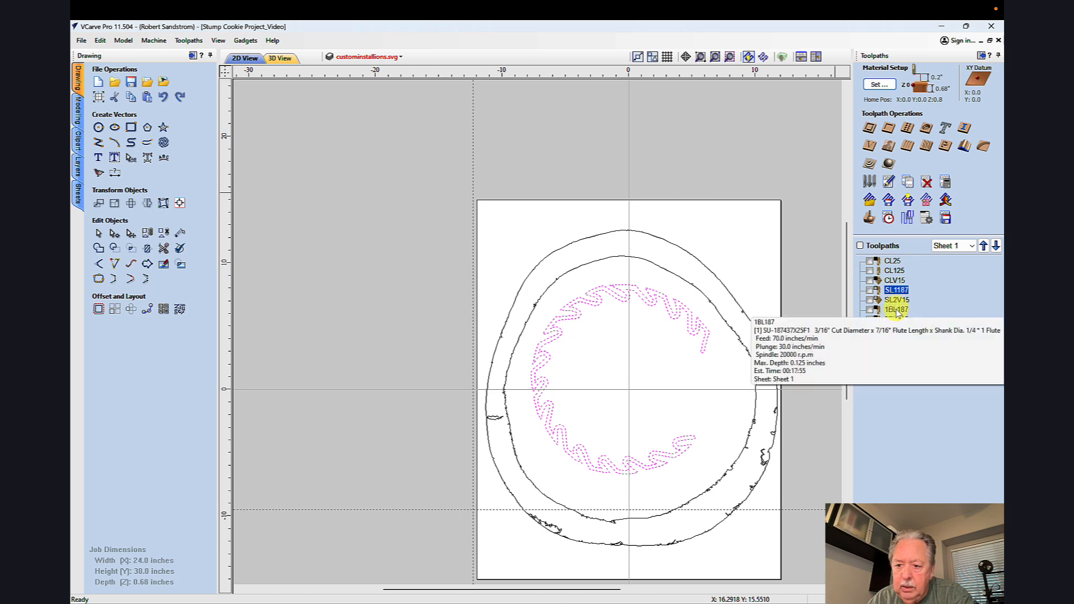
{"action": "double_click", "coordinate": [896, 311]}
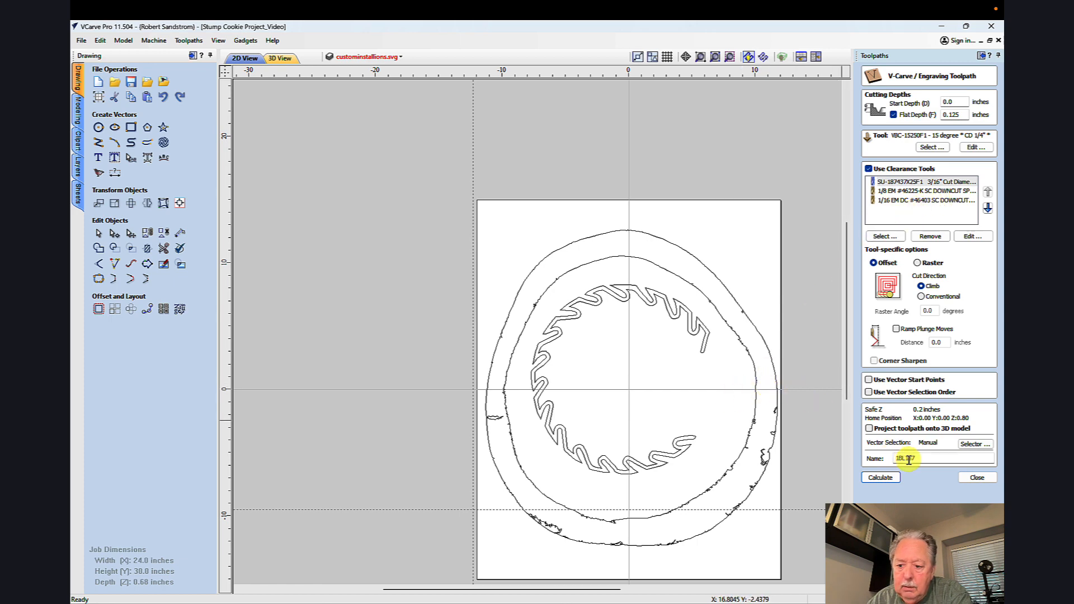
{"action": "left_click", "coordinate": [977, 477]}
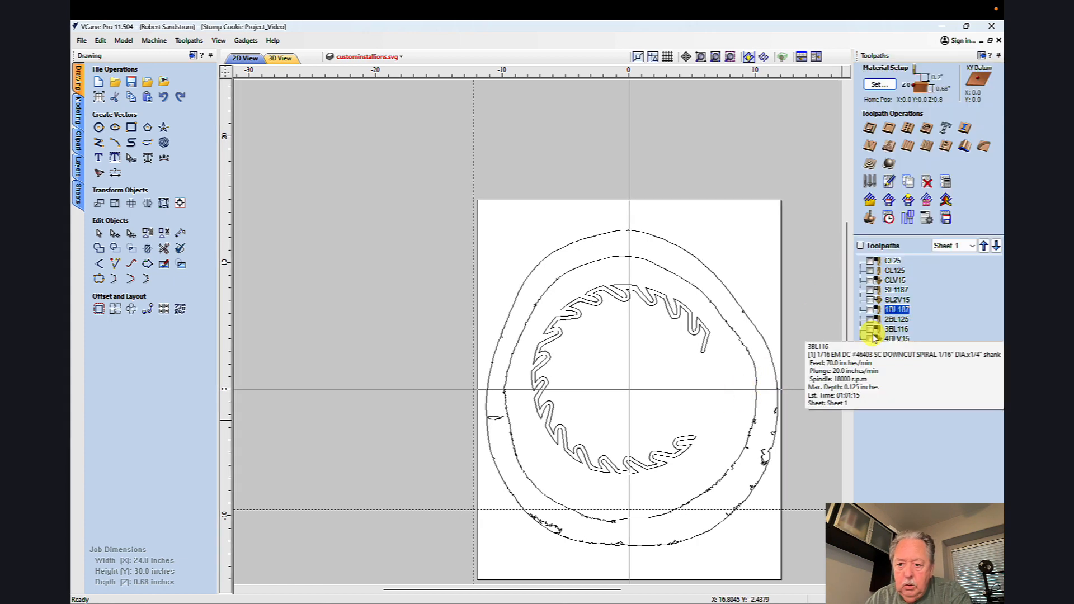
{"action": "double_click", "coordinate": [893, 261]}
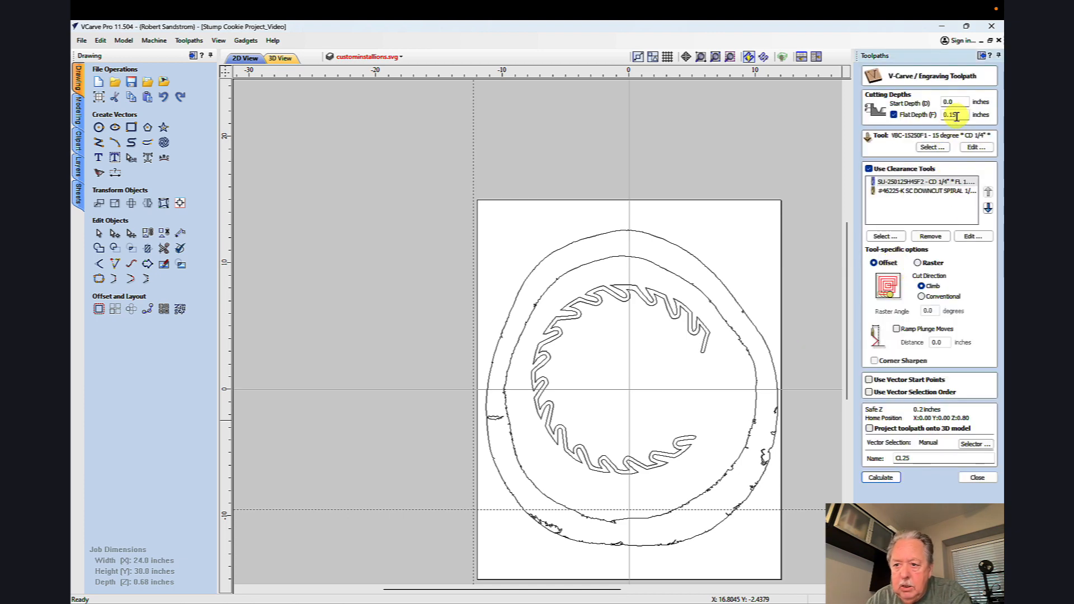
{"action": "left_click_drag", "start_coordinate": [957, 115], "coordinate": [944, 115]}
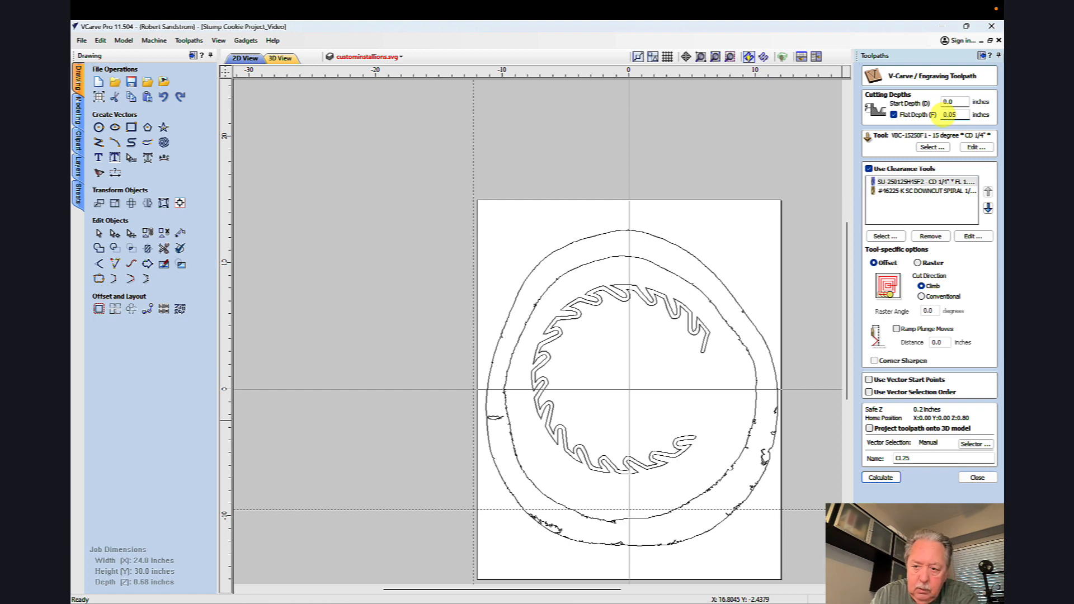
{"action": "key", "text": "BackSpace"}
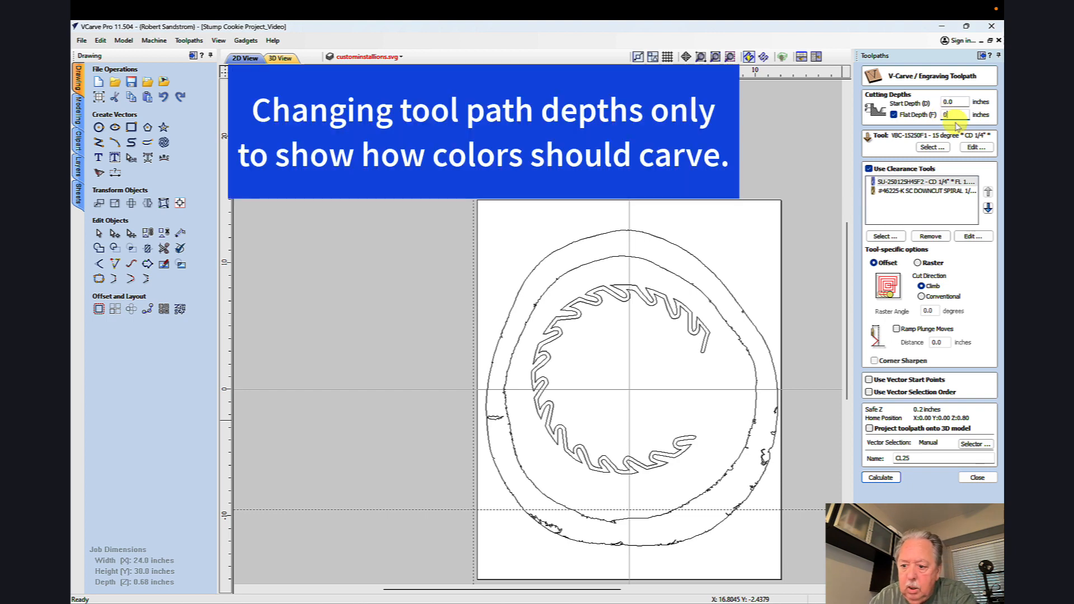
{"action": "left_click", "coordinate": [976, 478]}
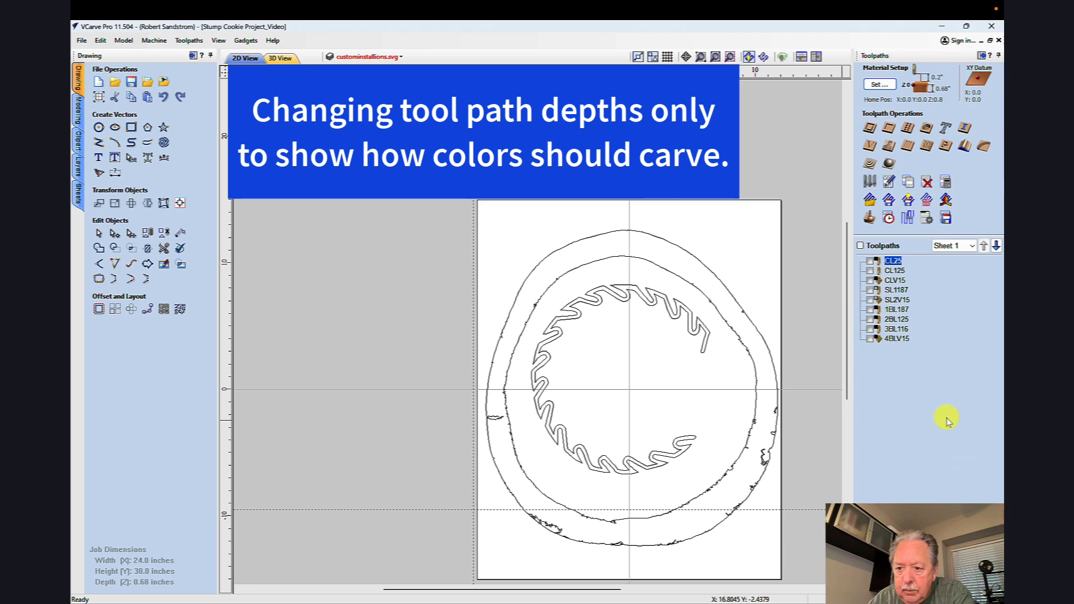
Step: Set the 1BL187 toolpath's flat depth to 0.05 inches, try to calculate it, and check which layers its vector selection uses
{"action": "double_click", "coordinate": [895, 310]}
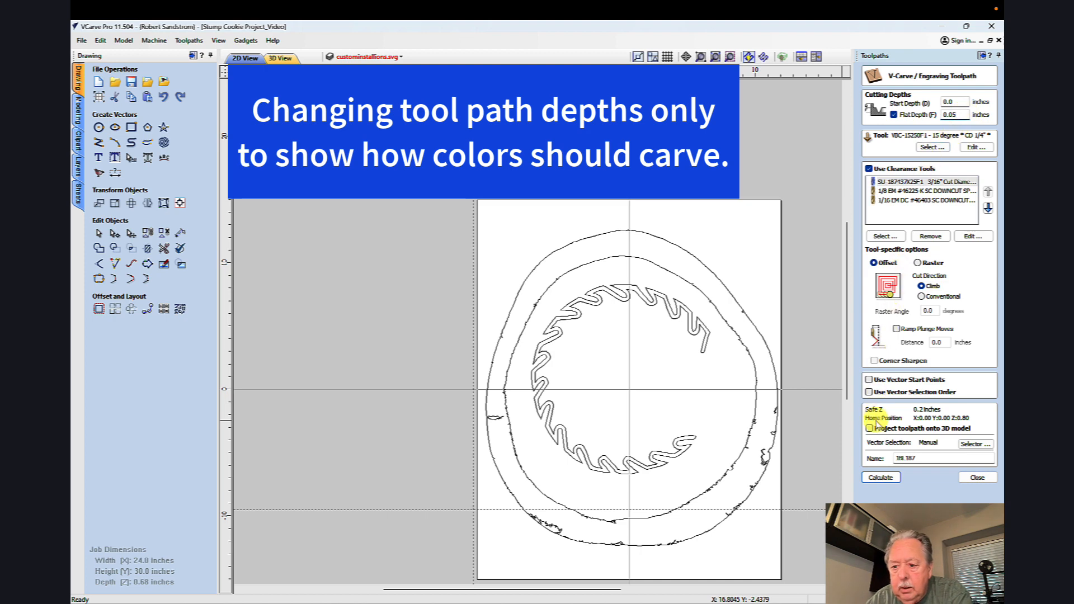
{"action": "left_click", "coordinate": [879, 479]}
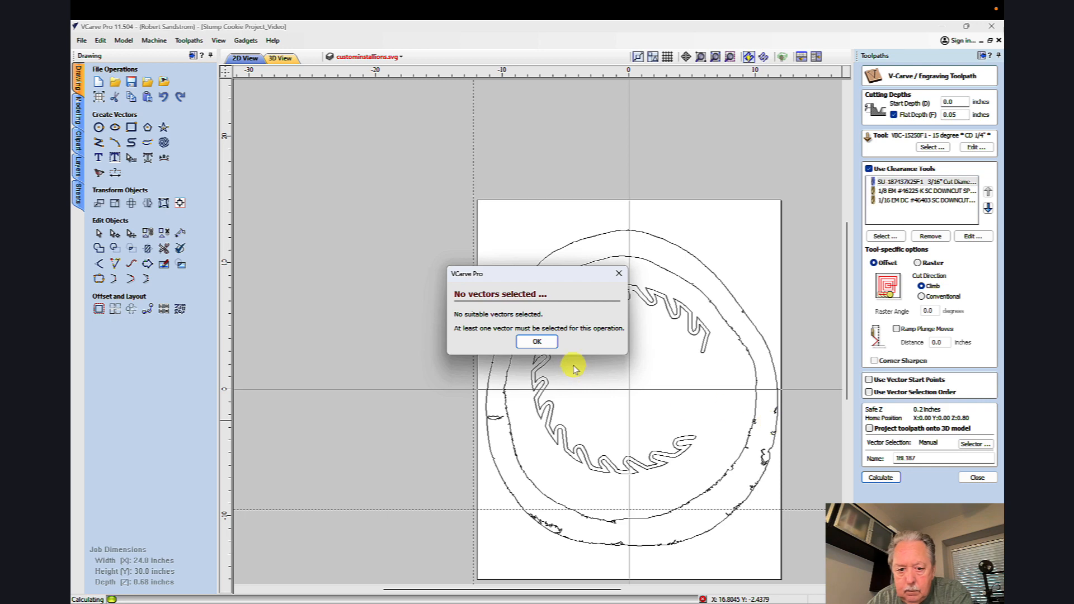
{"action": "left_click", "coordinate": [549, 346]}
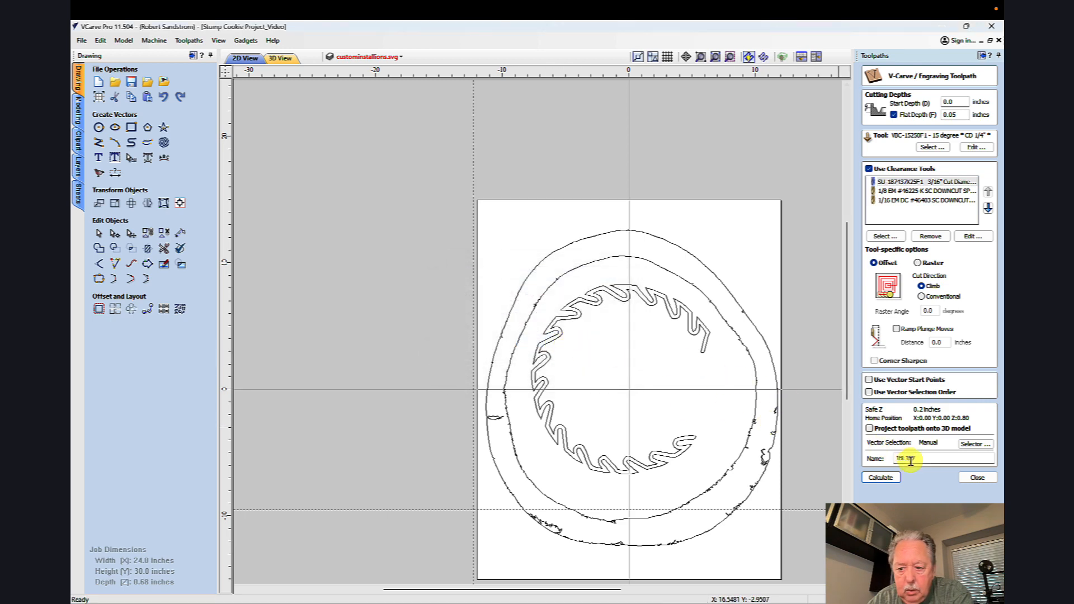
{"action": "left_click", "coordinate": [966, 445]}
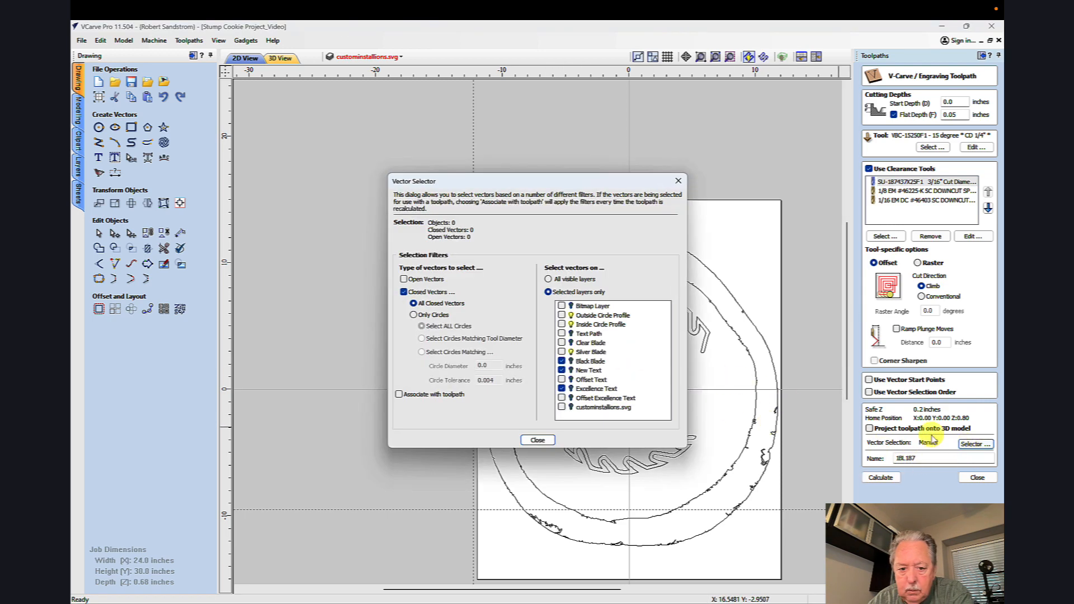
{"action": "left_click", "coordinate": [536, 440]}
Step: Turn on the Excellence Text, New Text and Black Blade layers and hide the Silver Blade layer
{"action": "left_click", "coordinate": [350, 58]}
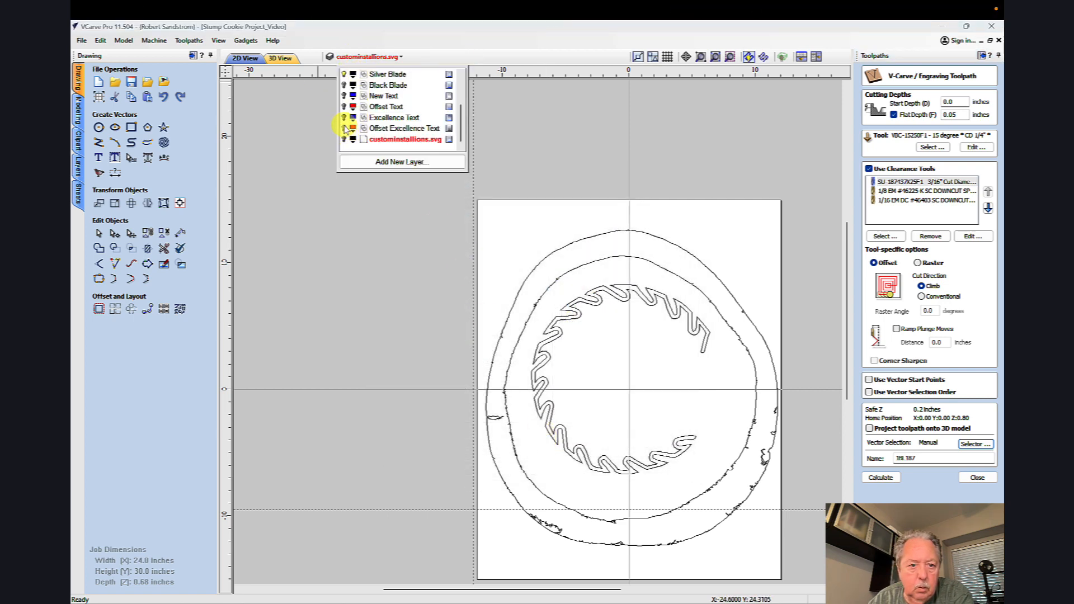
{"action": "left_click", "coordinate": [344, 118]}
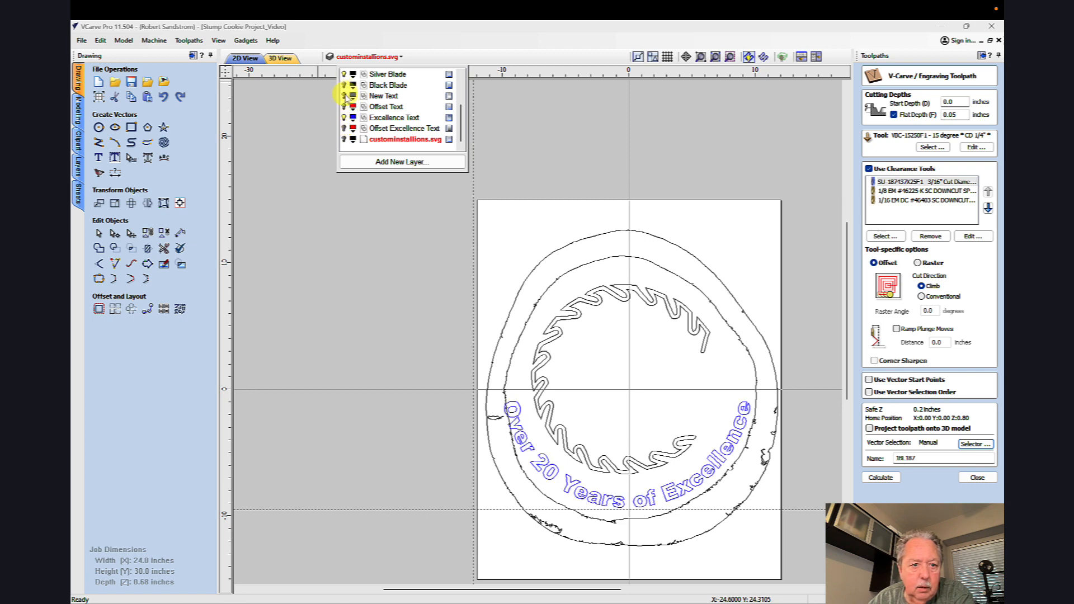
{"action": "left_click", "coordinate": [343, 95]}
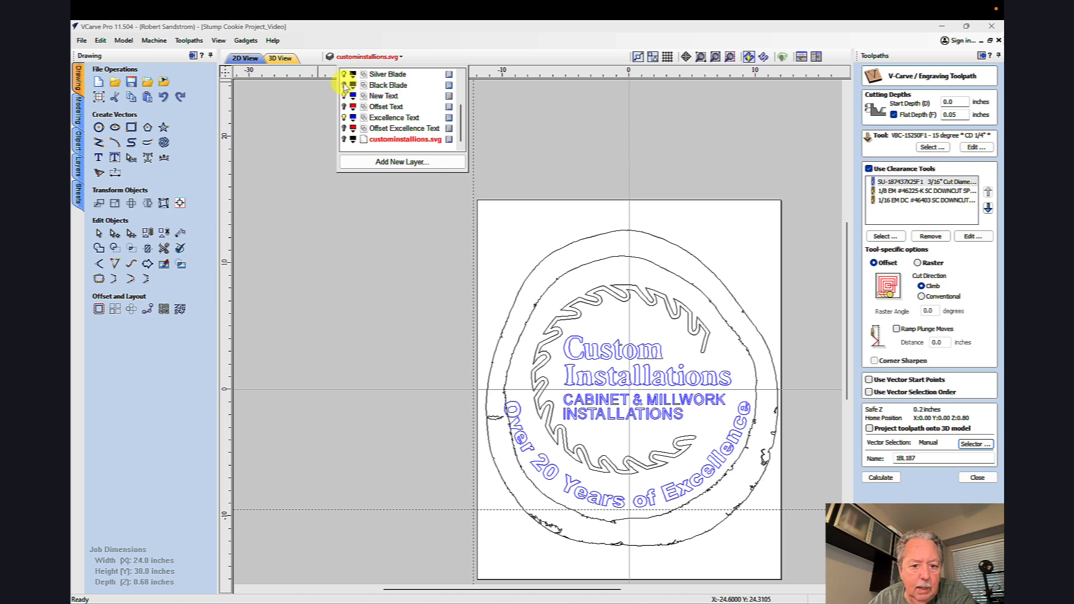
{"action": "left_click", "coordinate": [344, 85]}
{"action": "left_click", "coordinate": [344, 74]}
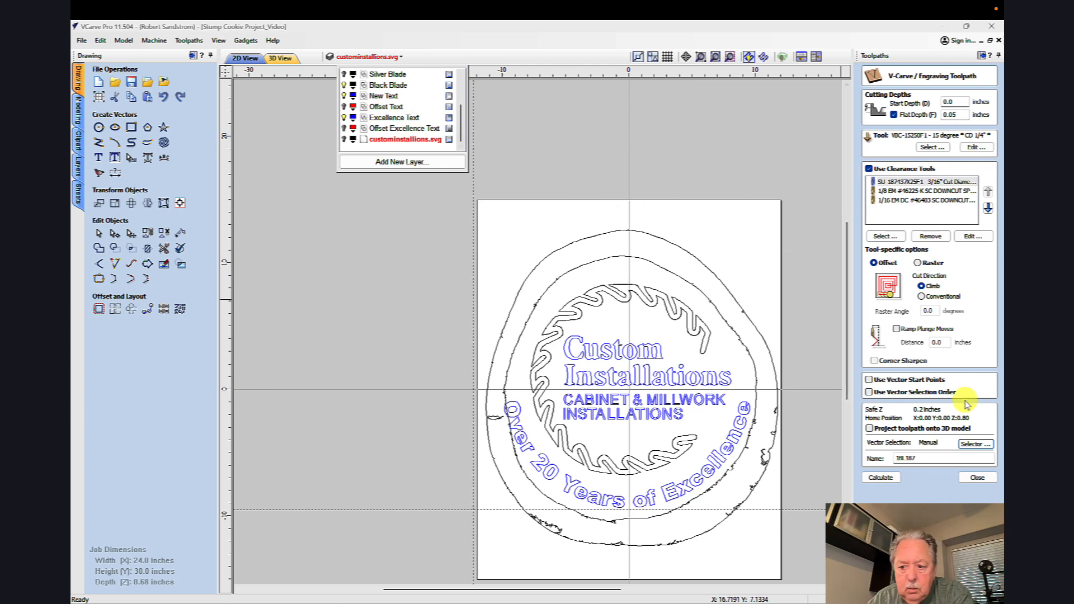
Step: Select the closed vectors on the Black Blade, New Text and Excellence Text layers and associate the selection with the 1BL187 toolpath
{"action": "left_click", "coordinate": [970, 444]}
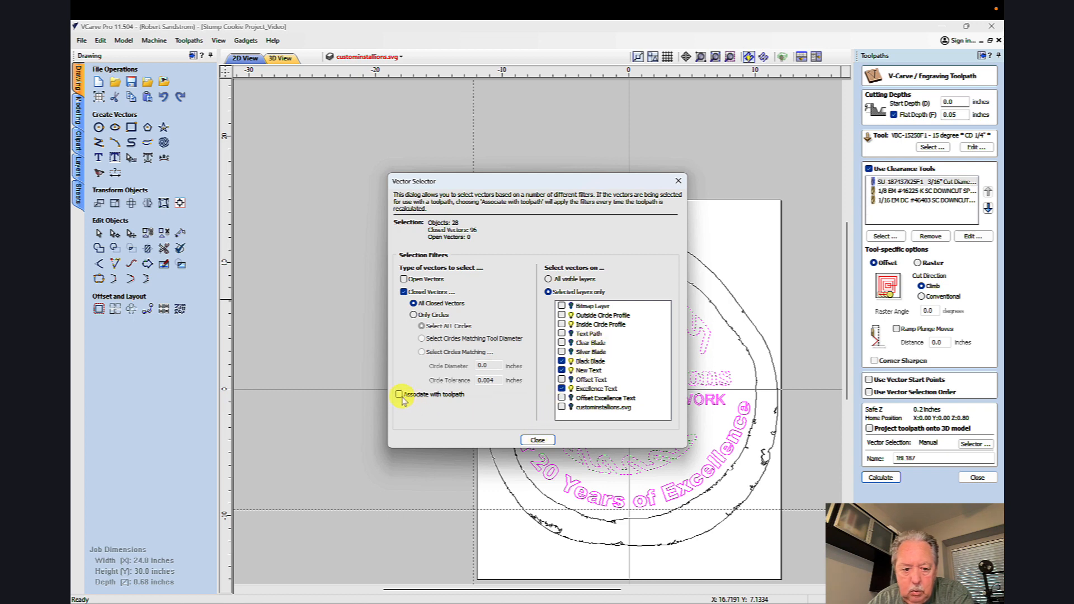
{"action": "left_click", "coordinate": [537, 439]}
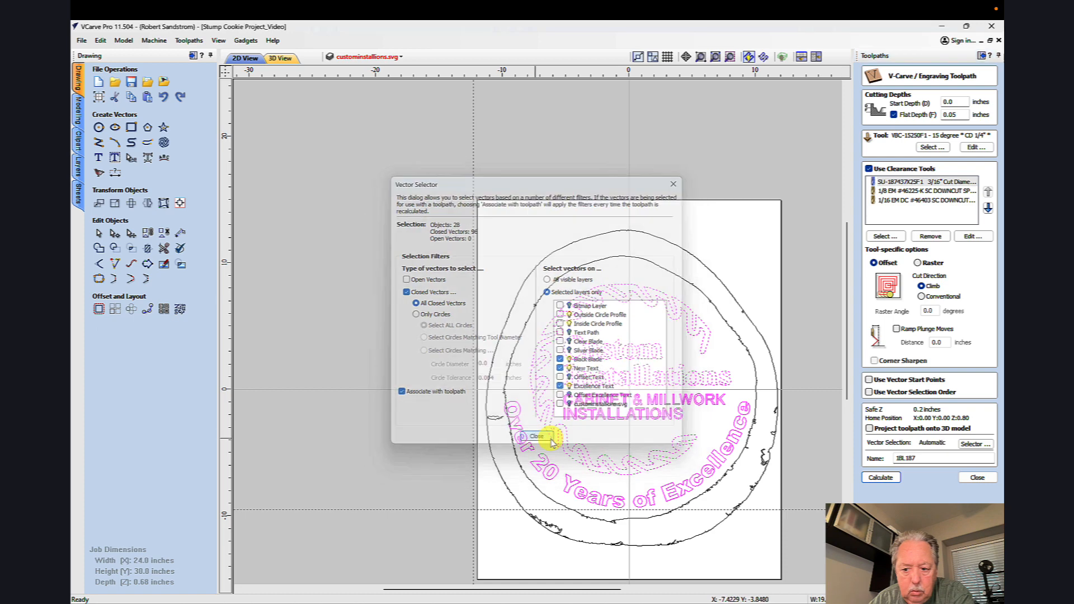
Step: Calculate the 1BL187 toolpath and change the preview material's appearance from a solid color to Birch
{"action": "left_click", "coordinate": [877, 477]}
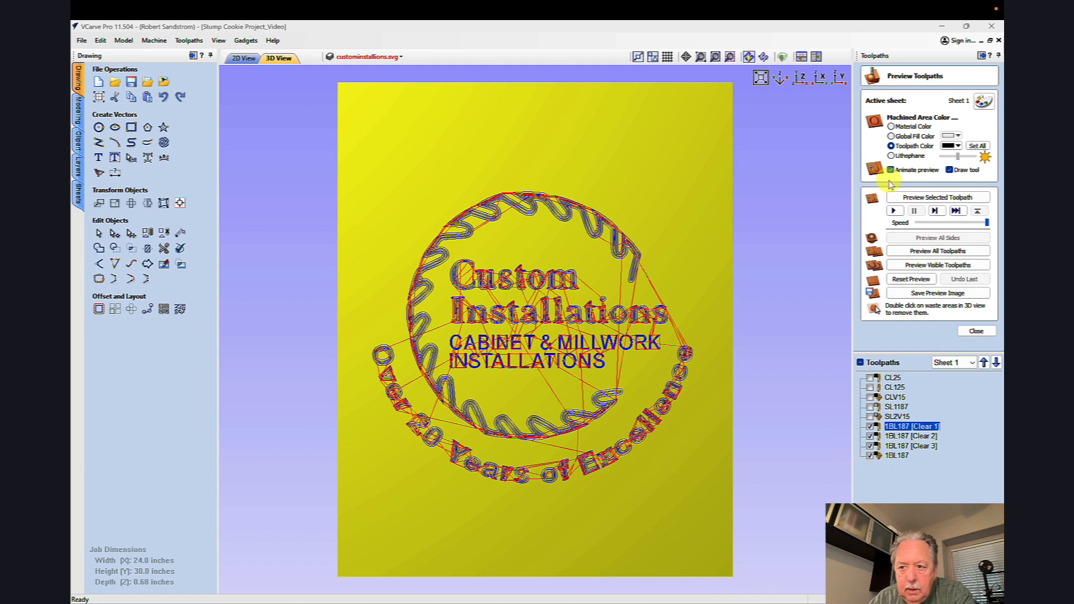
{"action": "left_click", "coordinate": [984, 101]}
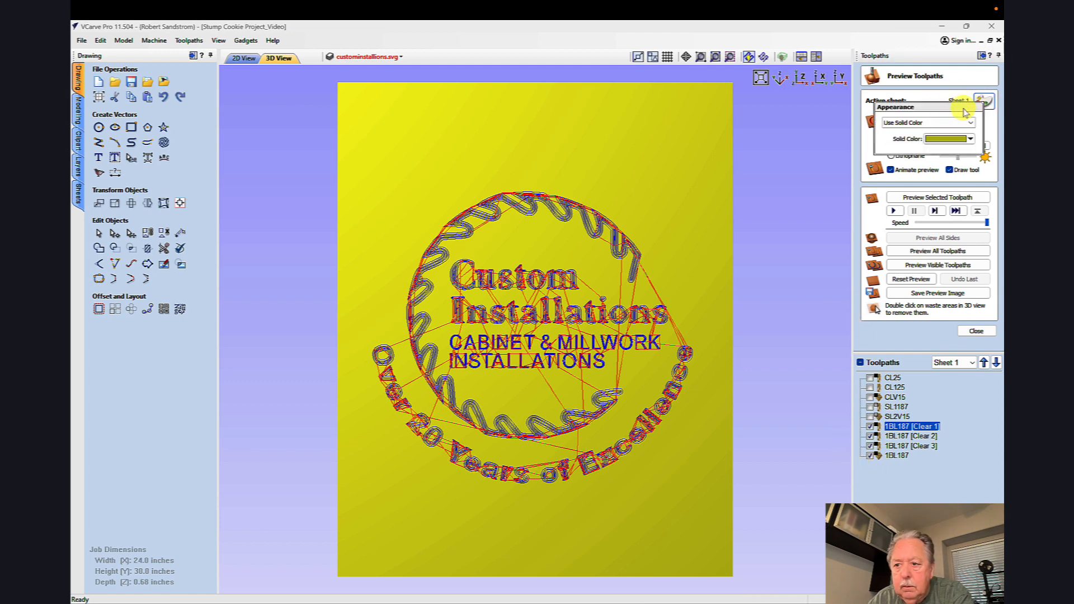
{"action": "left_click", "coordinate": [969, 123]}
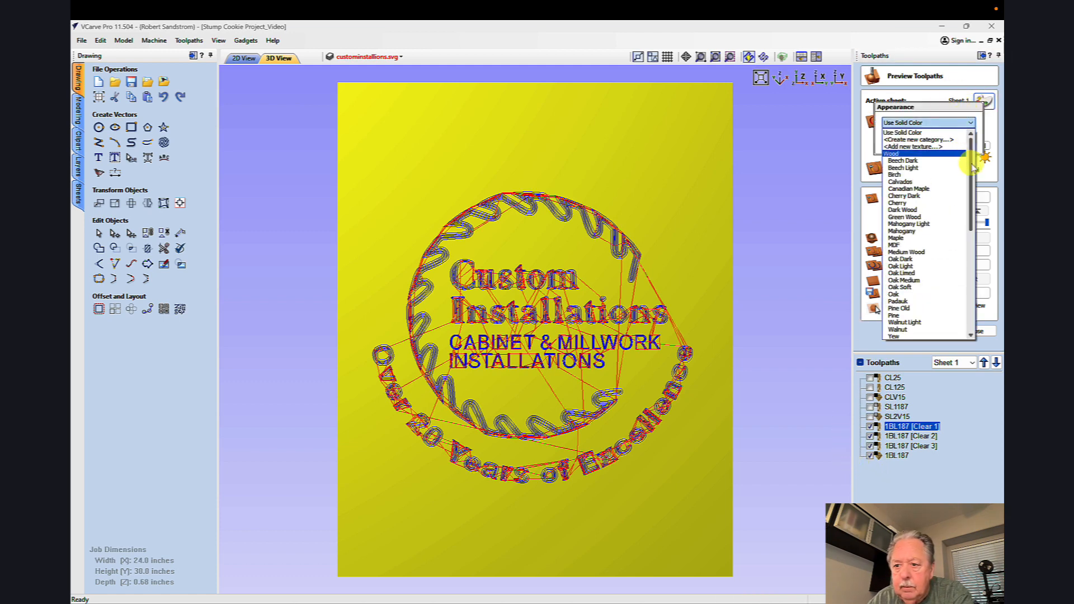
{"action": "left_click", "coordinate": [910, 175]}
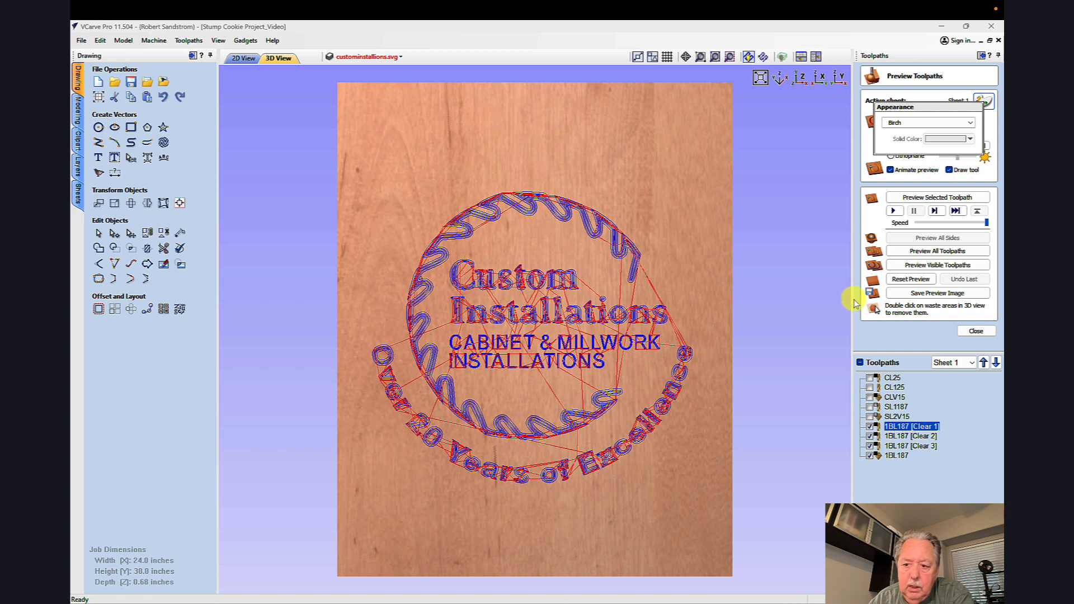
Step: Reopen the toolpath preview and simulate the visible 1BL187 clearance and V-carve toolpaths on the birch material
{"action": "left_click", "coordinate": [959, 331]}
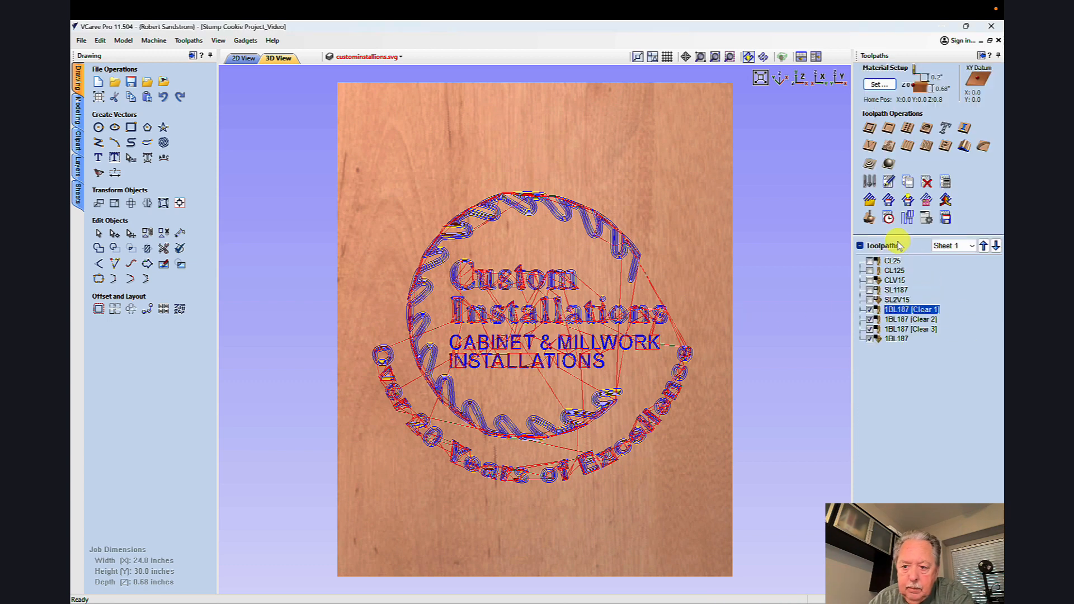
{"action": "left_click", "coordinate": [871, 224]}
{"action": "left_click", "coordinate": [937, 265]}
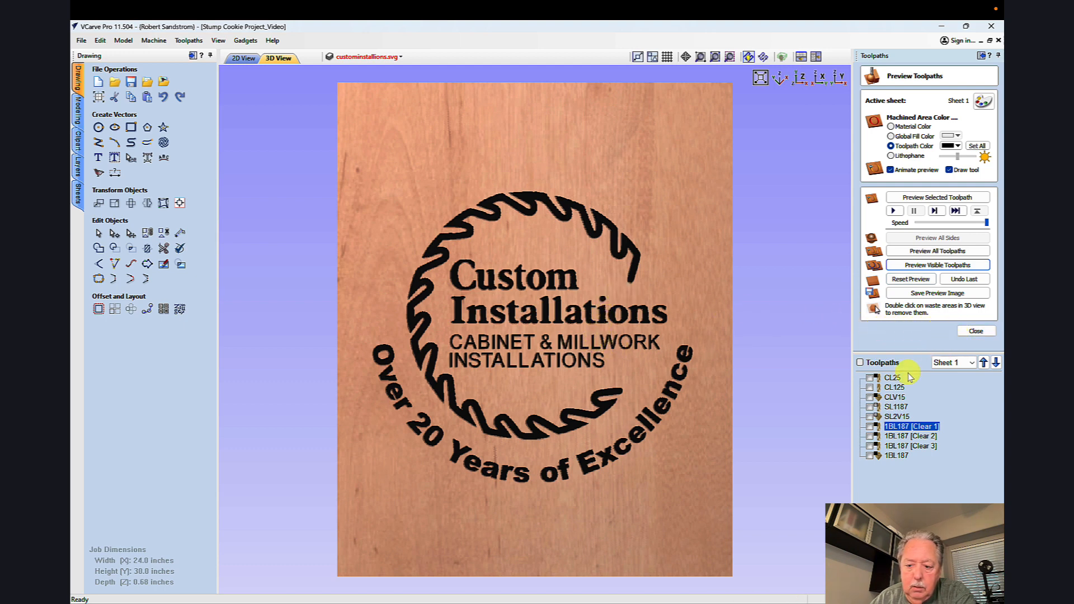
Step: Open the SL1187 toolpath for editing and associate its Silver Blade layer vector selection with the toolpath
{"action": "double_click", "coordinate": [895, 407]}
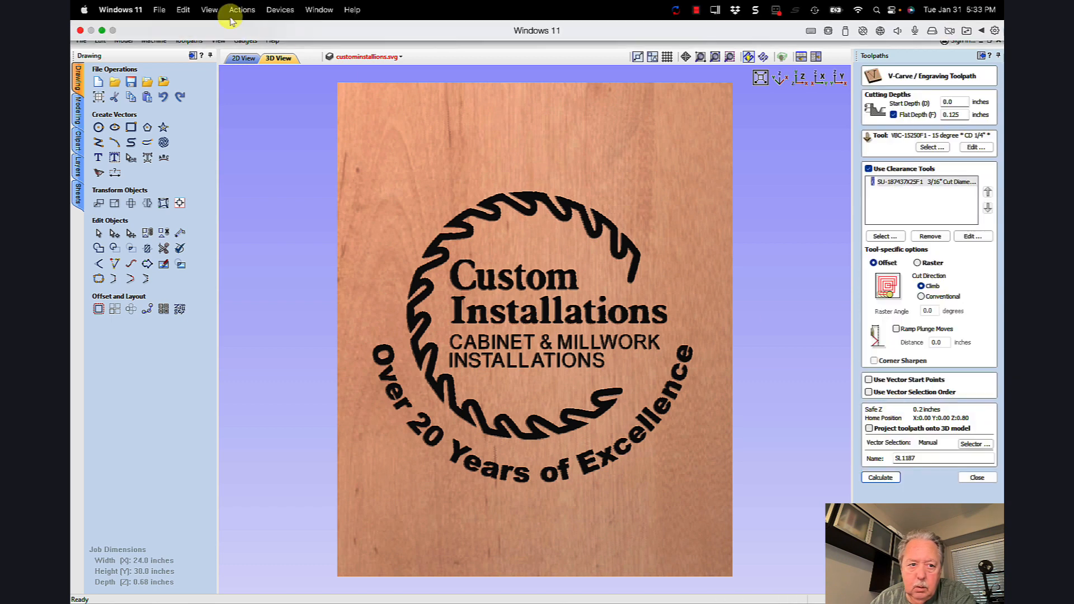
{"action": "left_click", "coordinate": [362, 56]}
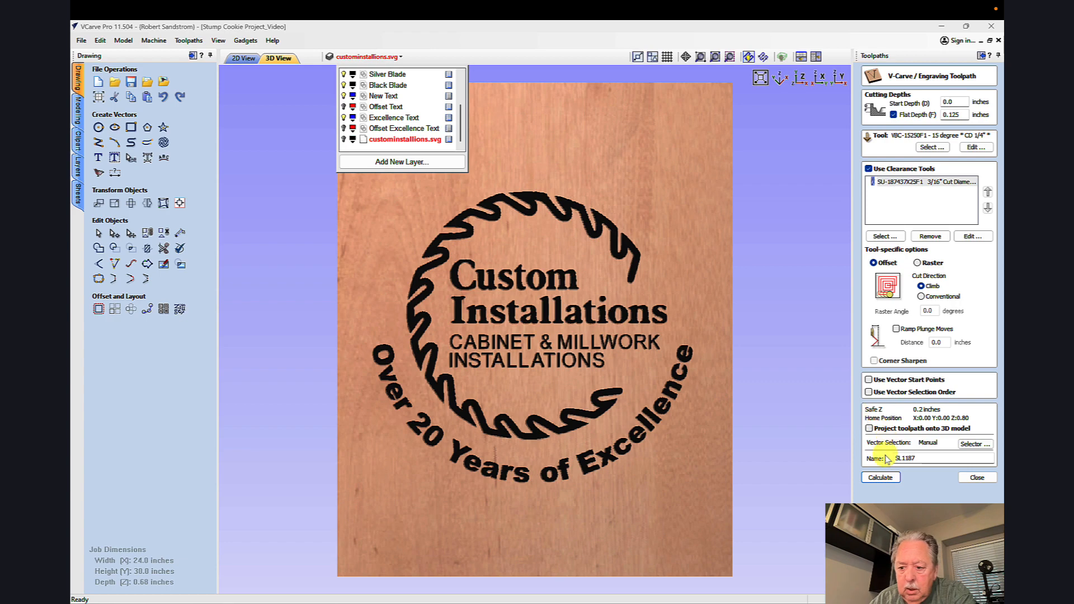
{"action": "left_click", "coordinate": [964, 443]}
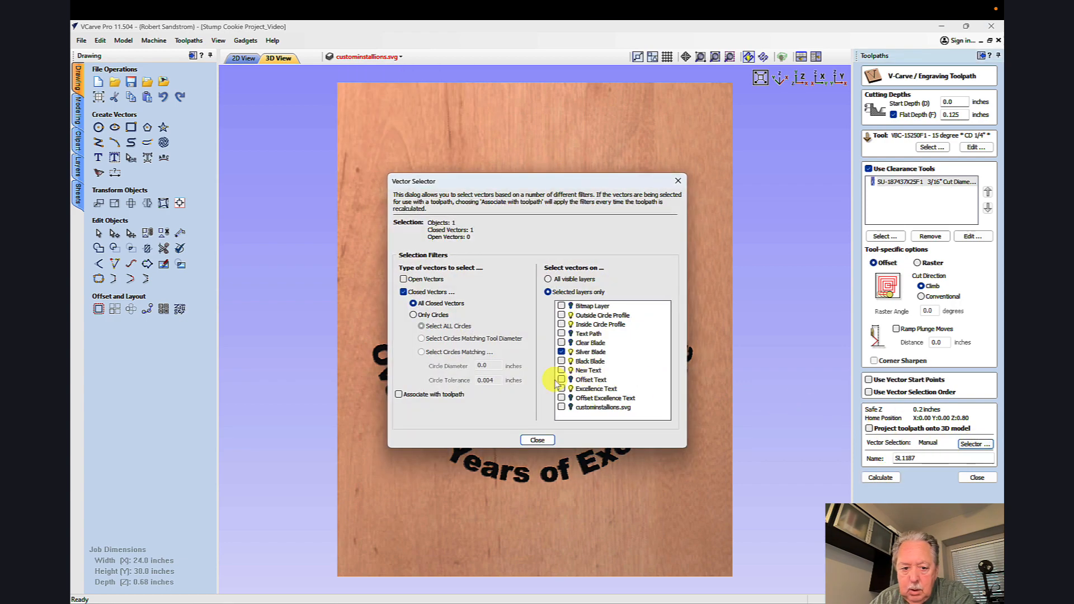
{"action": "left_click", "coordinate": [398, 394]}
{"action": "left_click", "coordinate": [537, 440]}
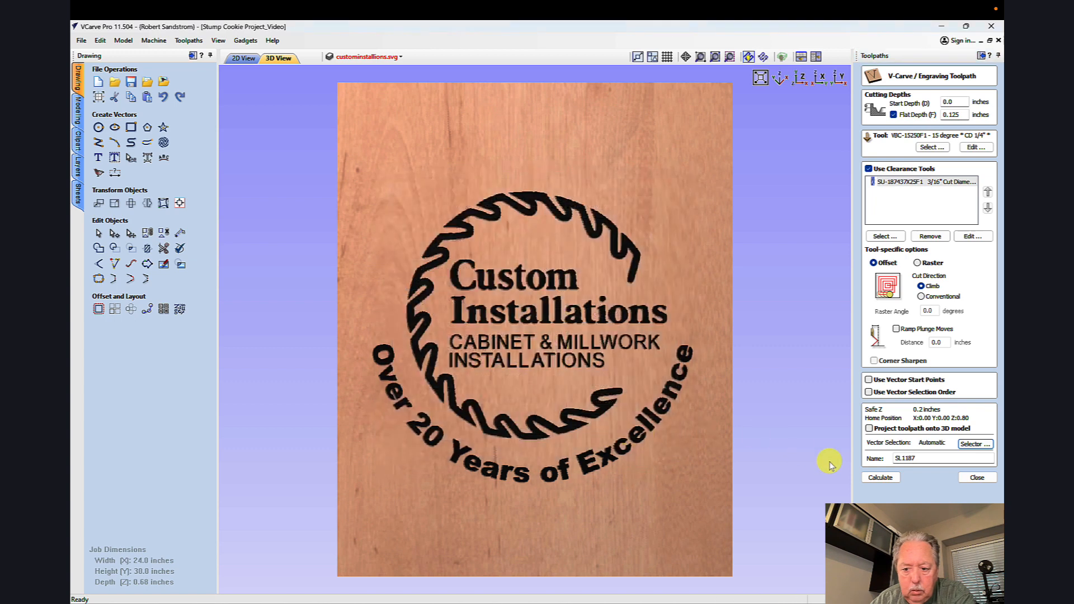
Step: Calculate the SL1187 toolpath, preview its visible cuts, and inspect the silver carving inside the black blade outline
{"action": "left_click", "coordinate": [868, 477]}
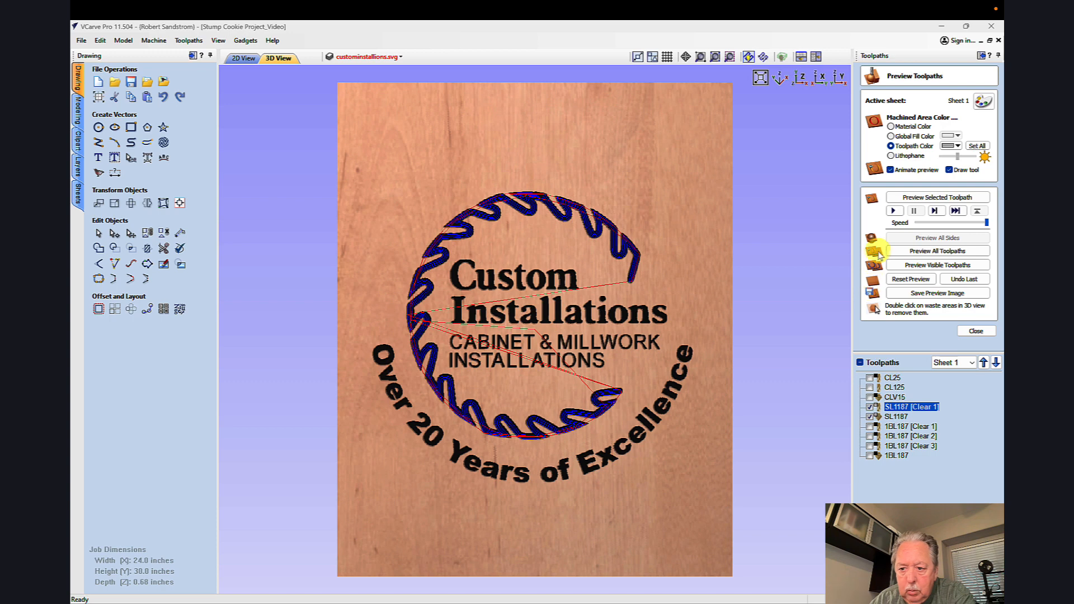
{"action": "left_click", "coordinate": [910, 270]}
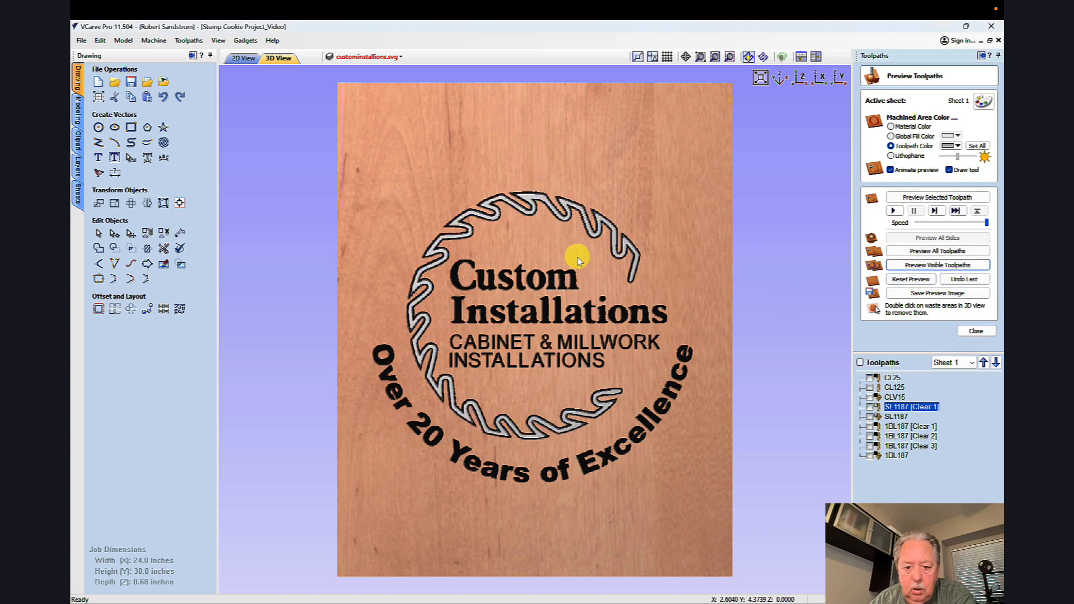
{"action": "scroll", "coordinate": [590, 257], "scroll_direction": "up", "scroll_amount": 3}
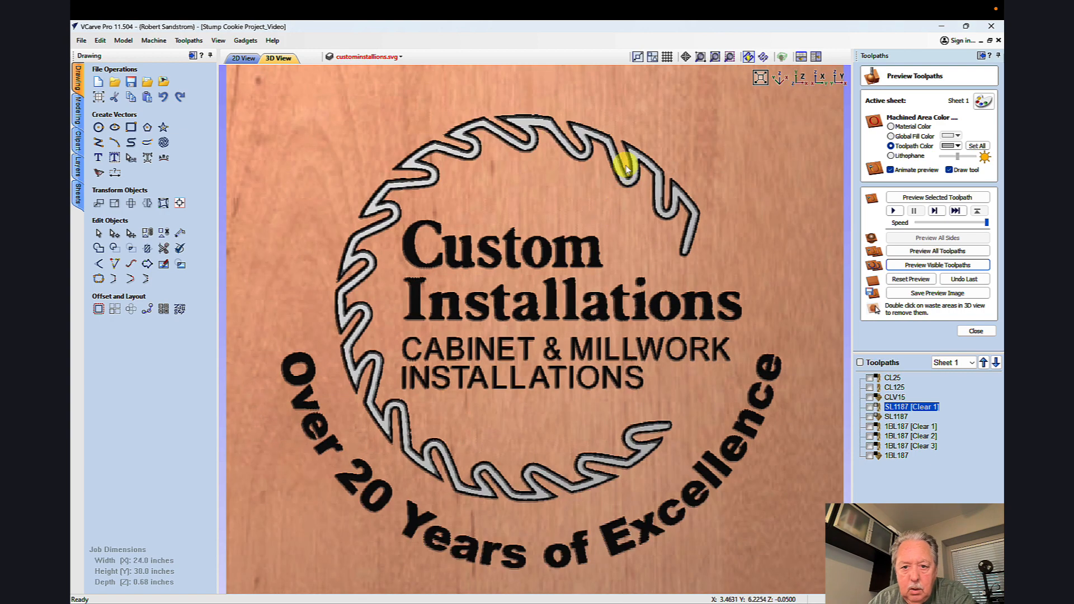
{"action": "scroll", "coordinate": [631, 301], "scroll_direction": "down", "scroll_amount": 2}
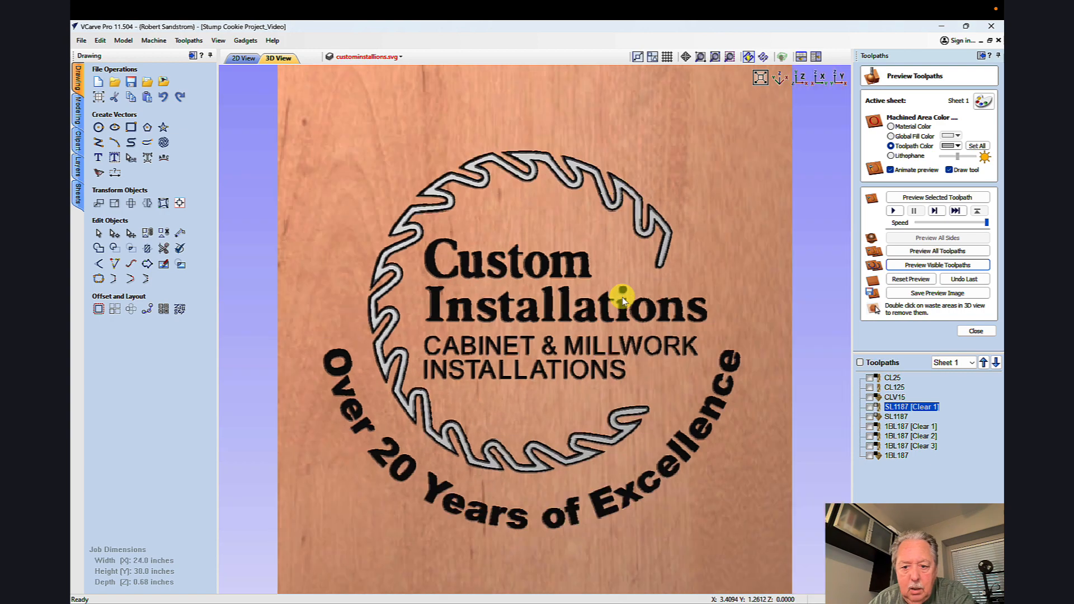